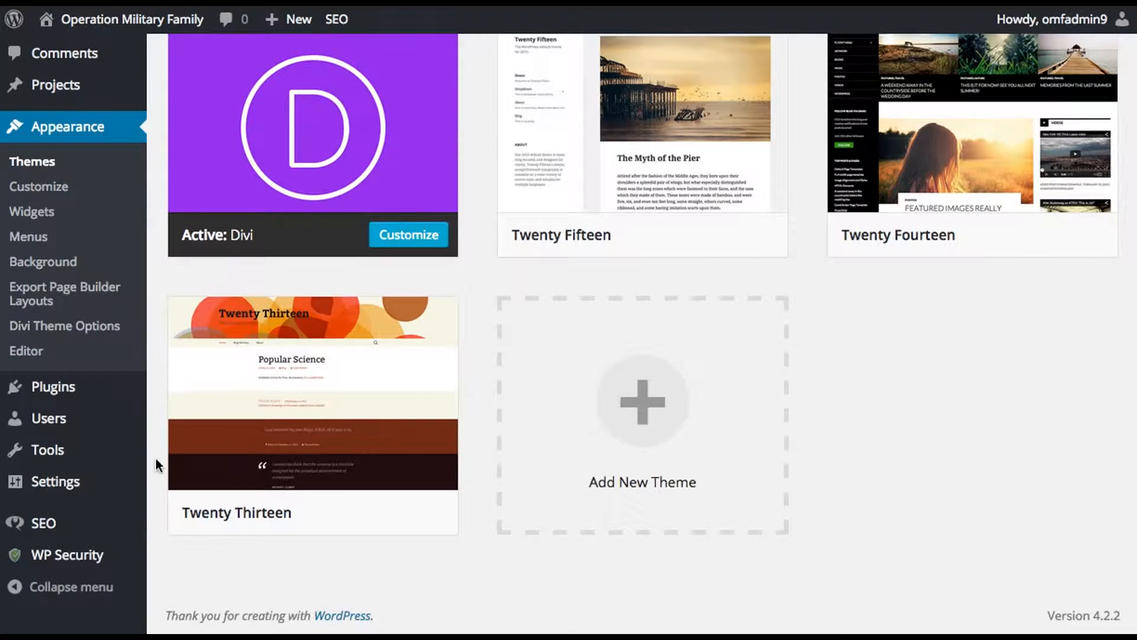
Step: Deactivate the ET Anticipate Maintenance Plugin in the list of installed plugins
mouse_move(67, 557)
mouse_move(46, 396)
click(203, 392)
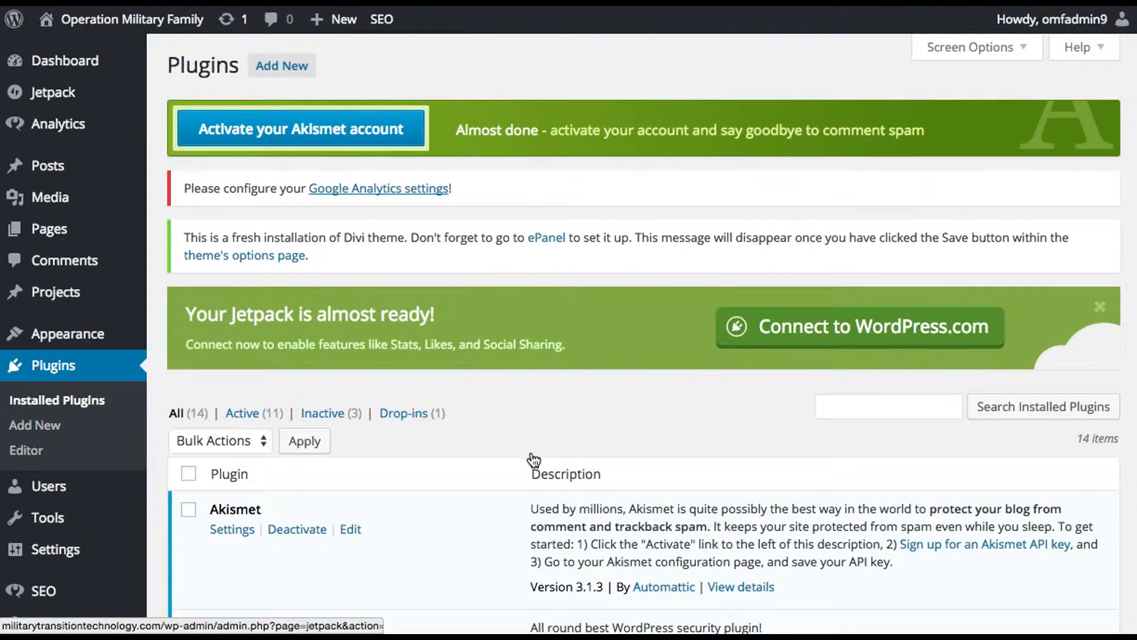
scroll(468, 474, down, 7)
scroll(470, 475, down, 3)
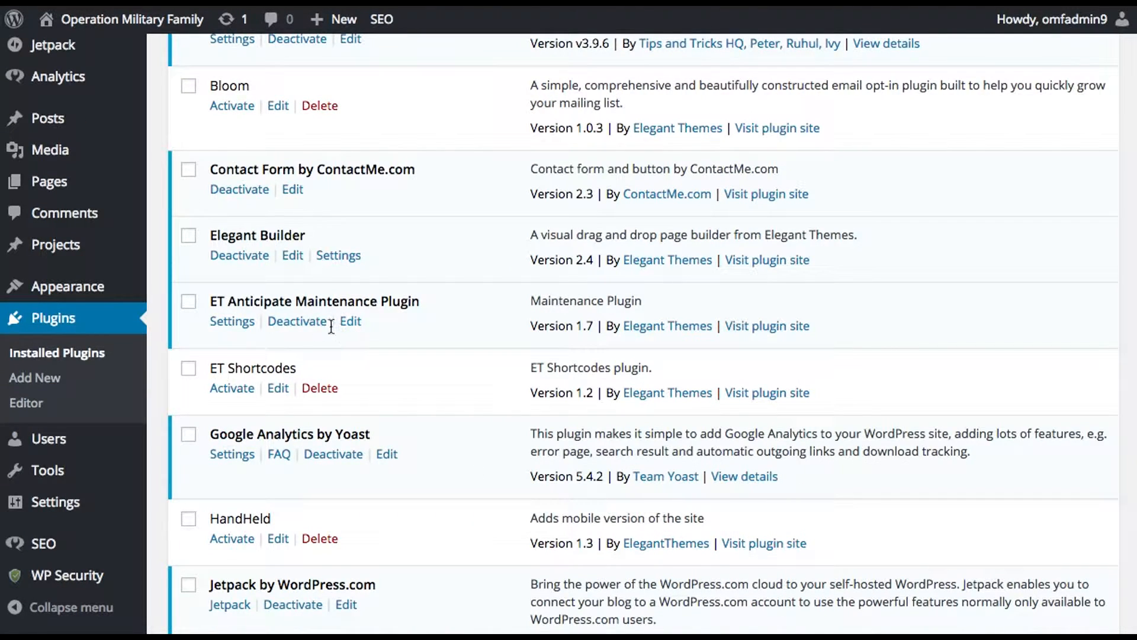
click(311, 324)
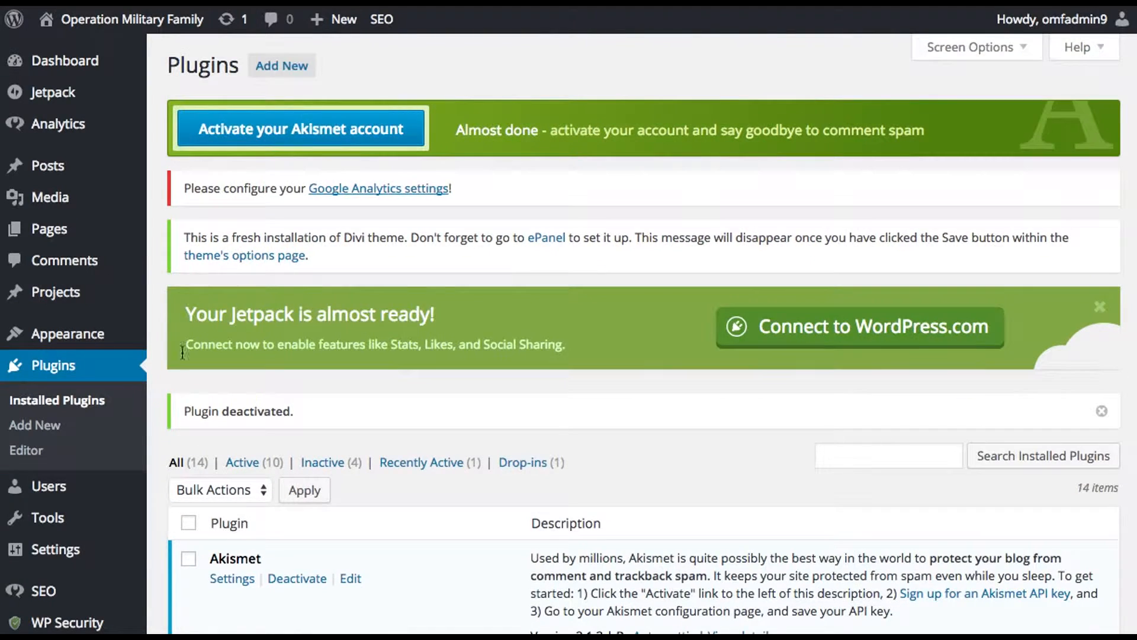
Step: Open the WP Security dashboard and review the security strength meter, points breakdown and critical feature status
scroll(164, 408, down, 3)
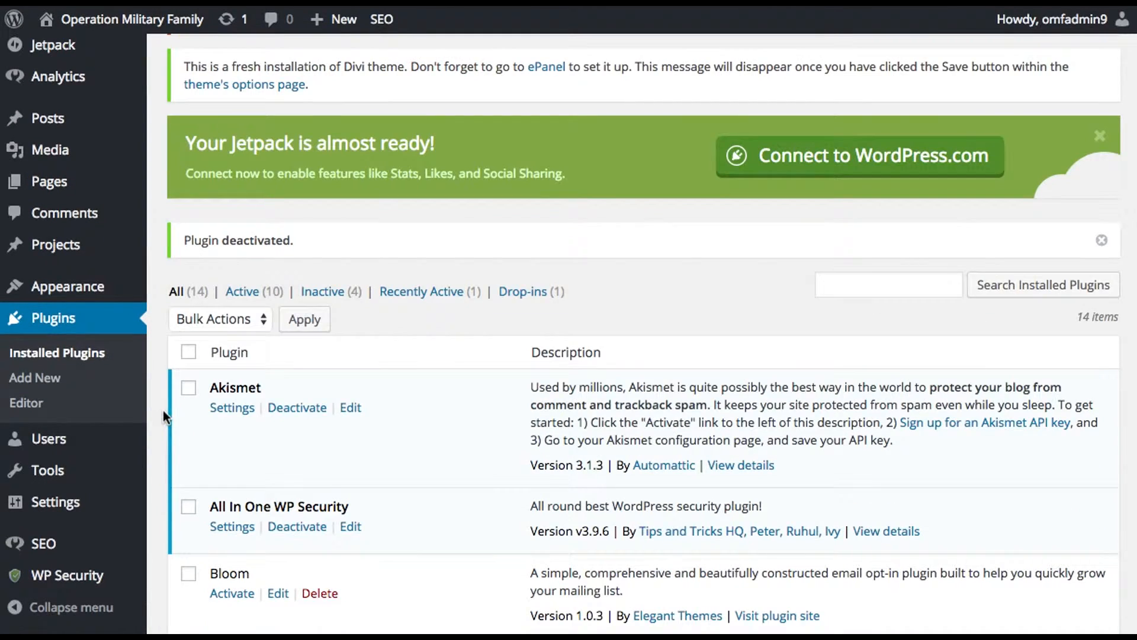
mouse_move(126, 588)
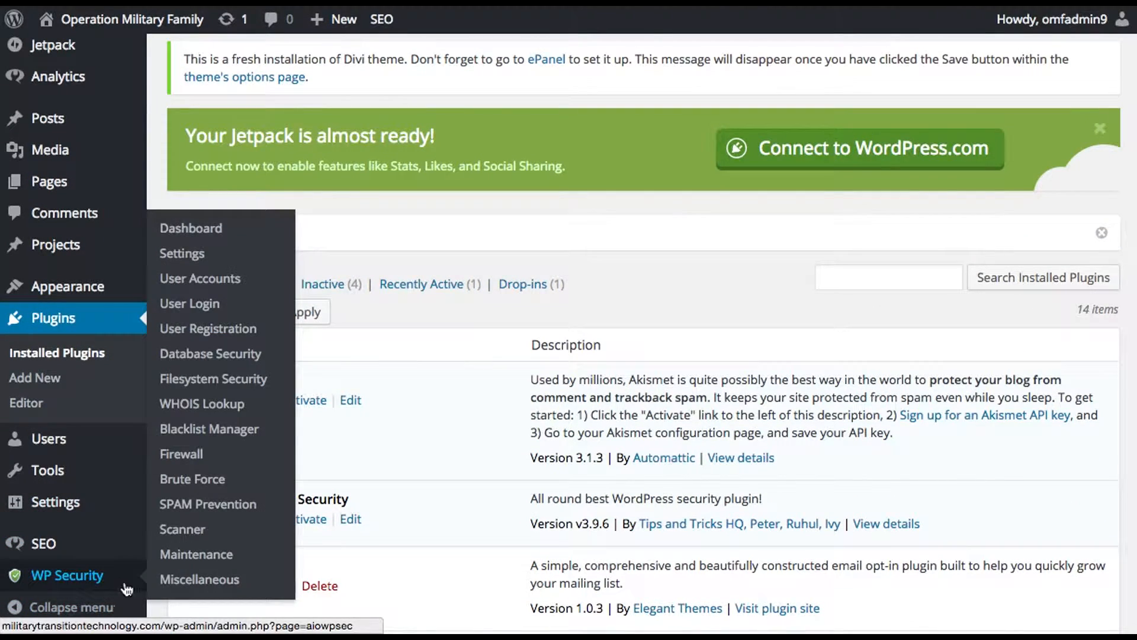
click(205, 232)
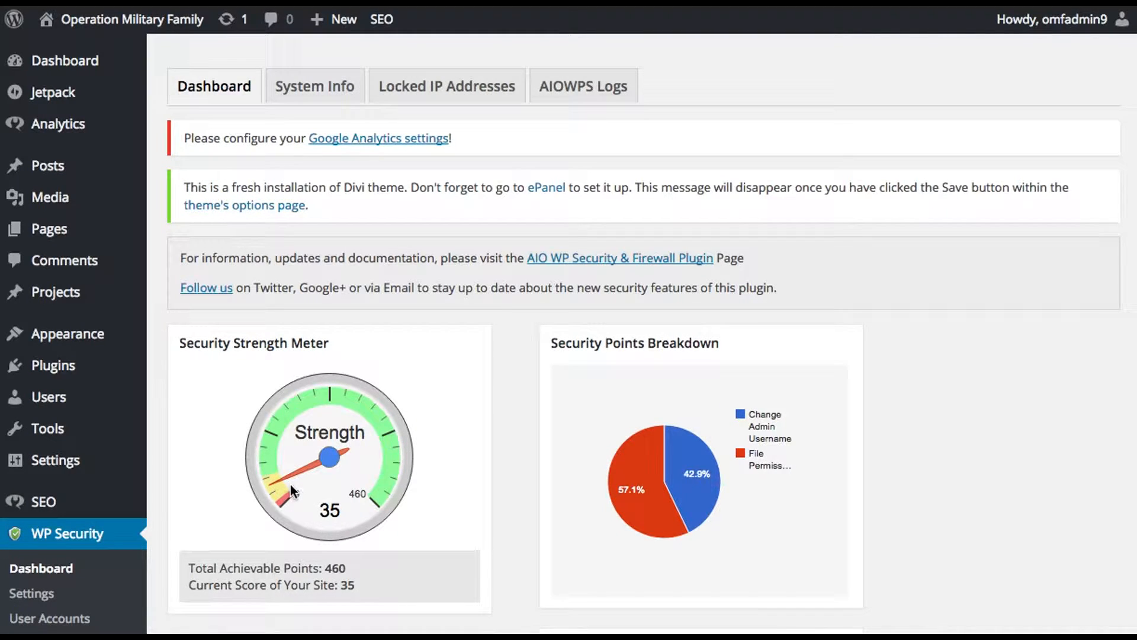
scroll(290, 484, down, 3)
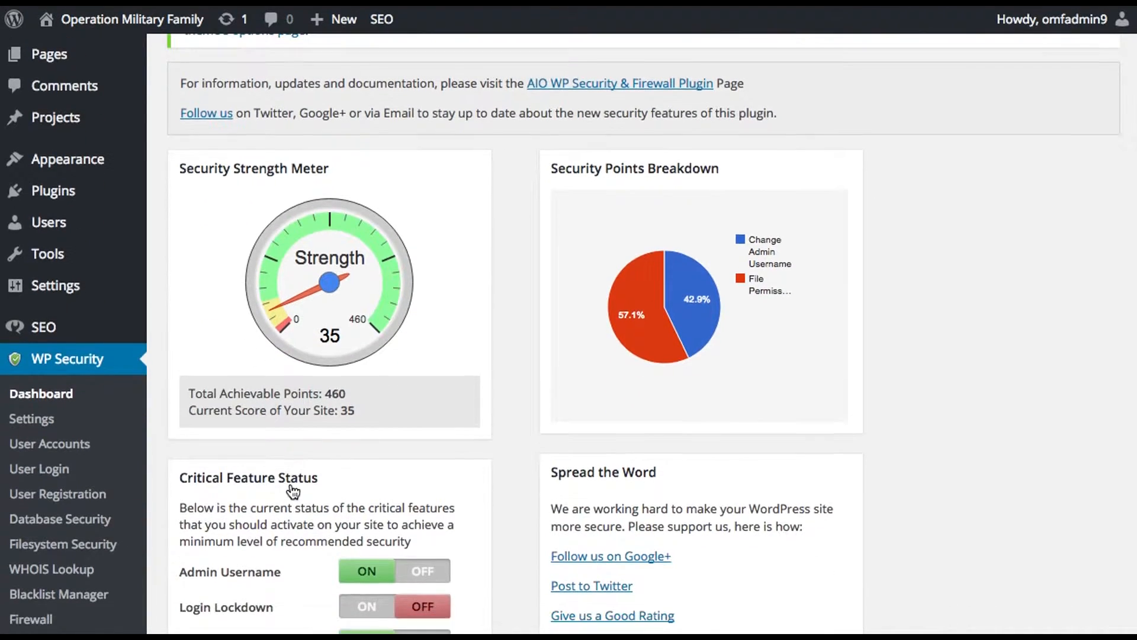
scroll(290, 483, down, 1)
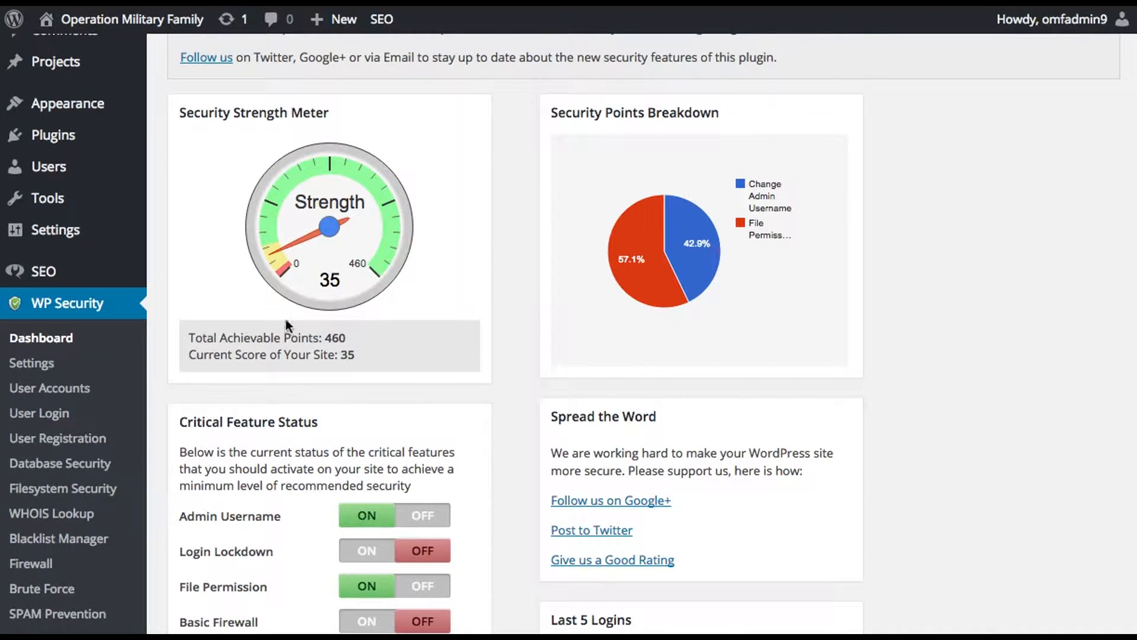
scroll(189, 403, down, 1)
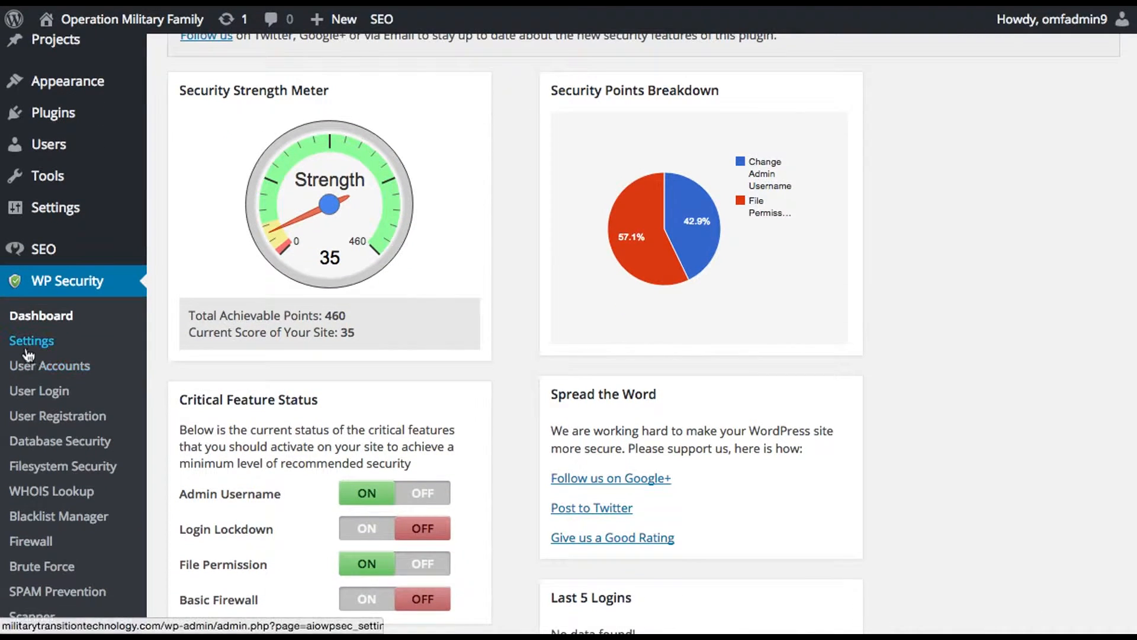
Step: Review the WP Security general settings and the admin username check under its user accounts section
click(34, 343)
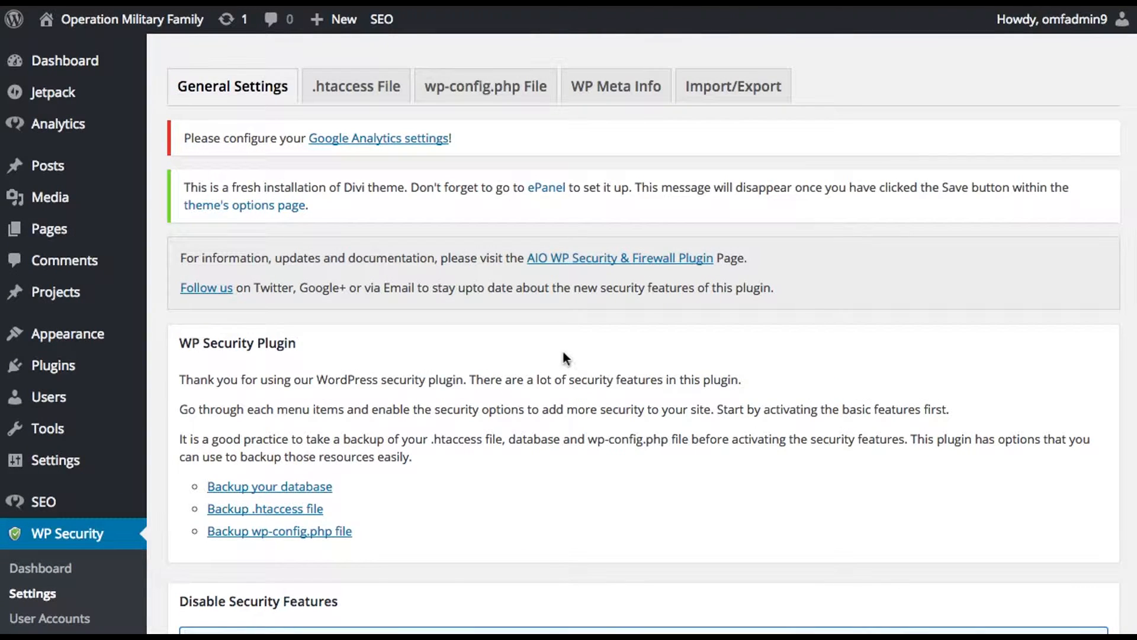
scroll(170, 393, down, 6)
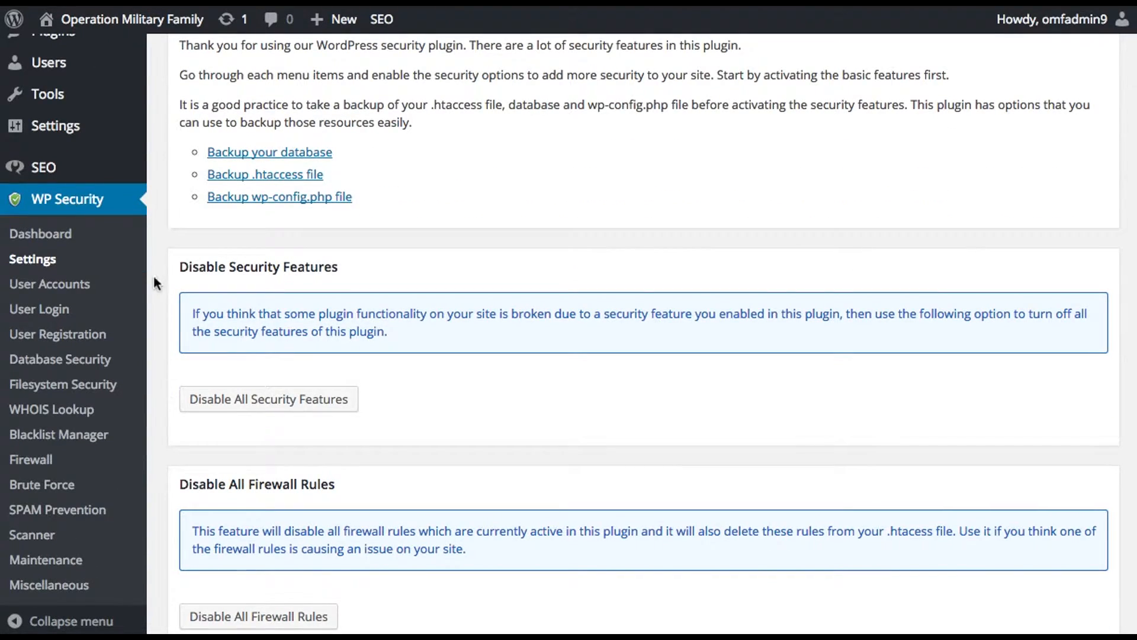
click(86, 289)
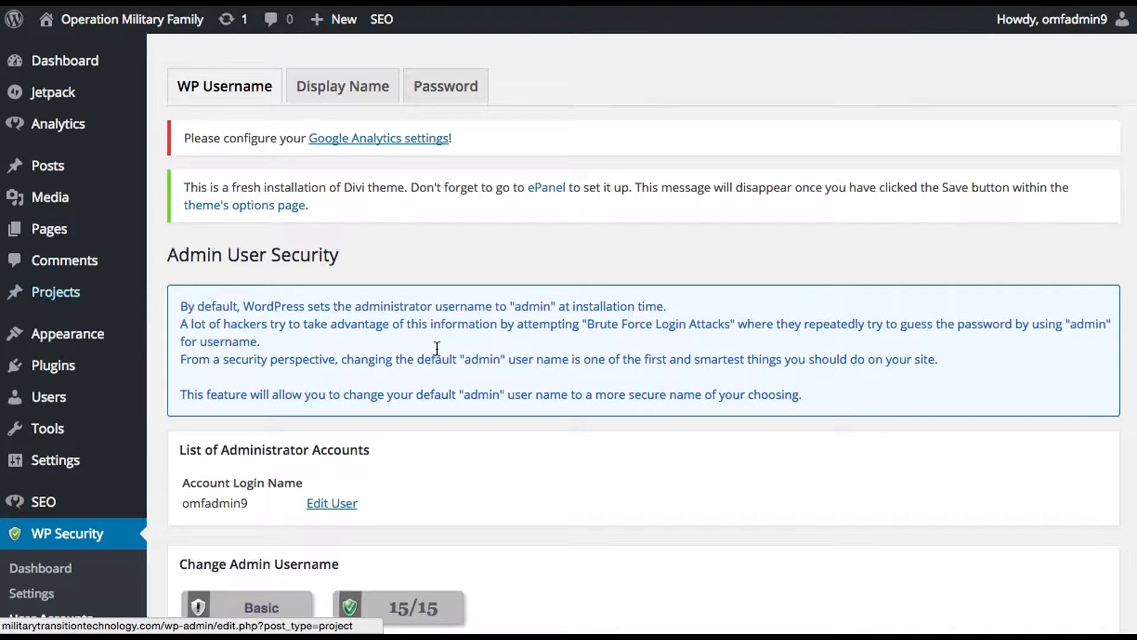
scroll(498, 419, down, 5)
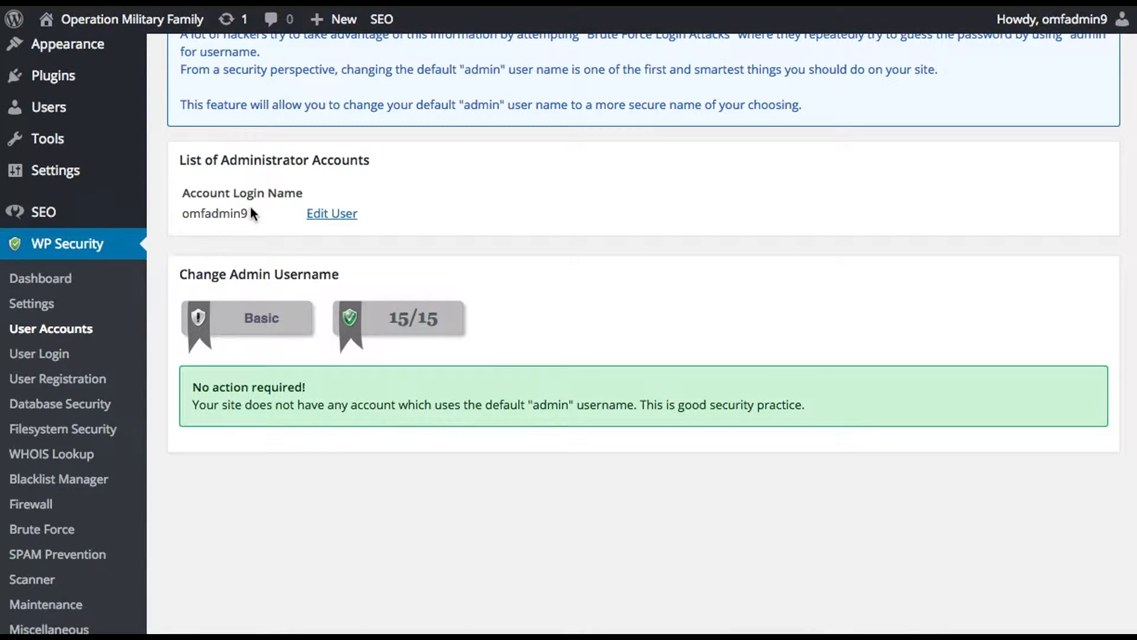
scroll(483, 256, up, 5)
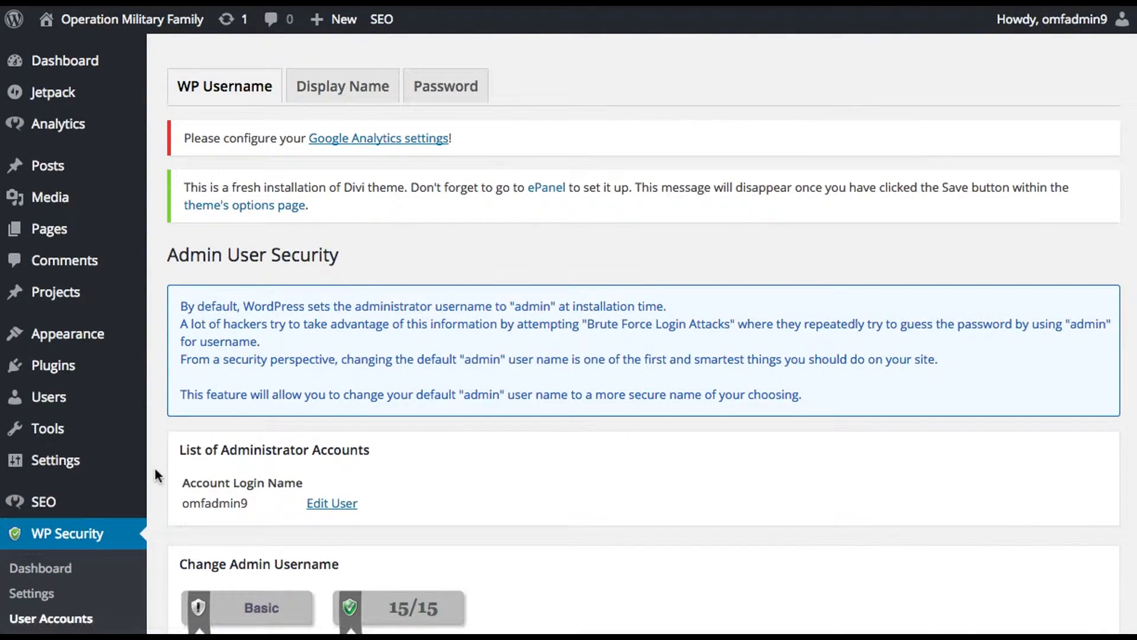
Step: Enable the login lockdown feature in WP Security's user login settings and set the maximum login attempts to 2
scroll(157, 474, down, 4)
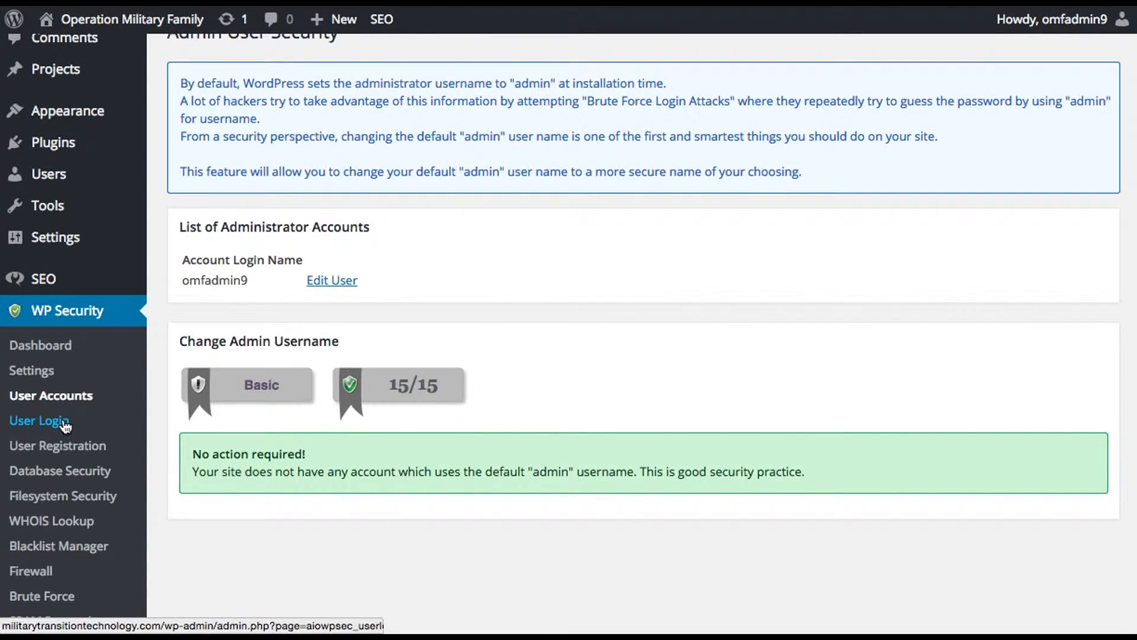
click(65, 422)
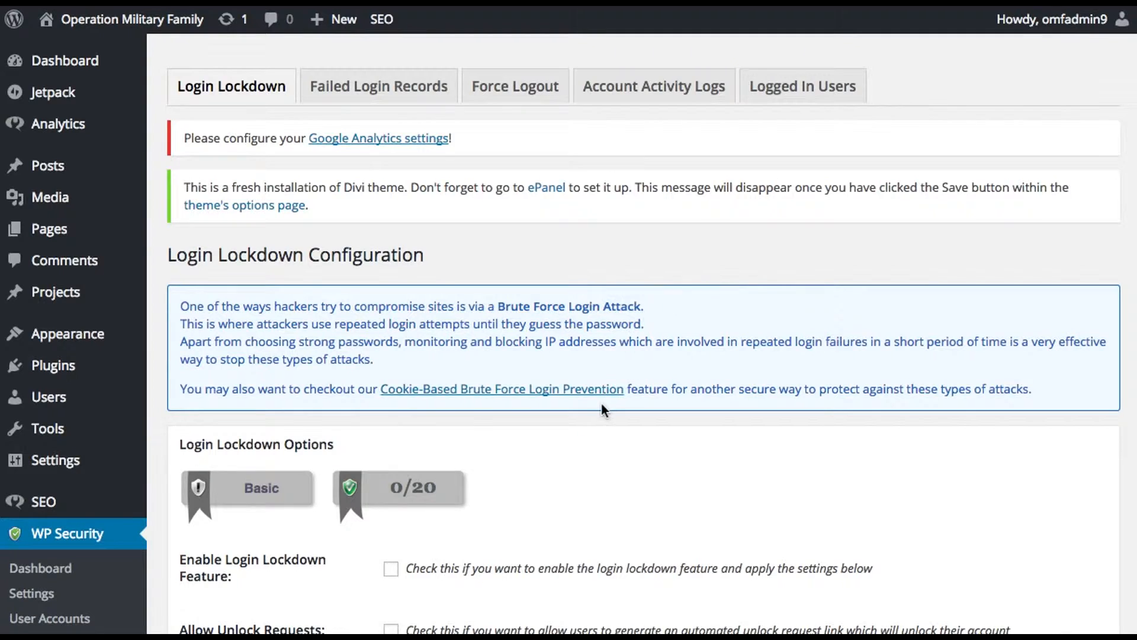
scroll(602, 404, down, 5)
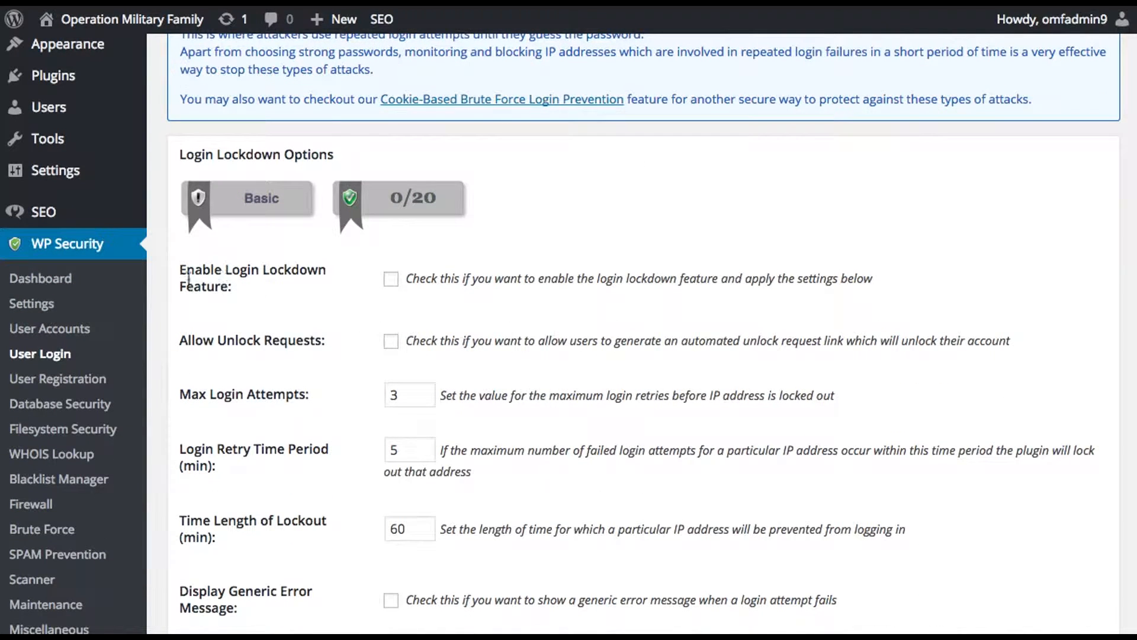
click(392, 281)
scroll(350, 342, down, 3)
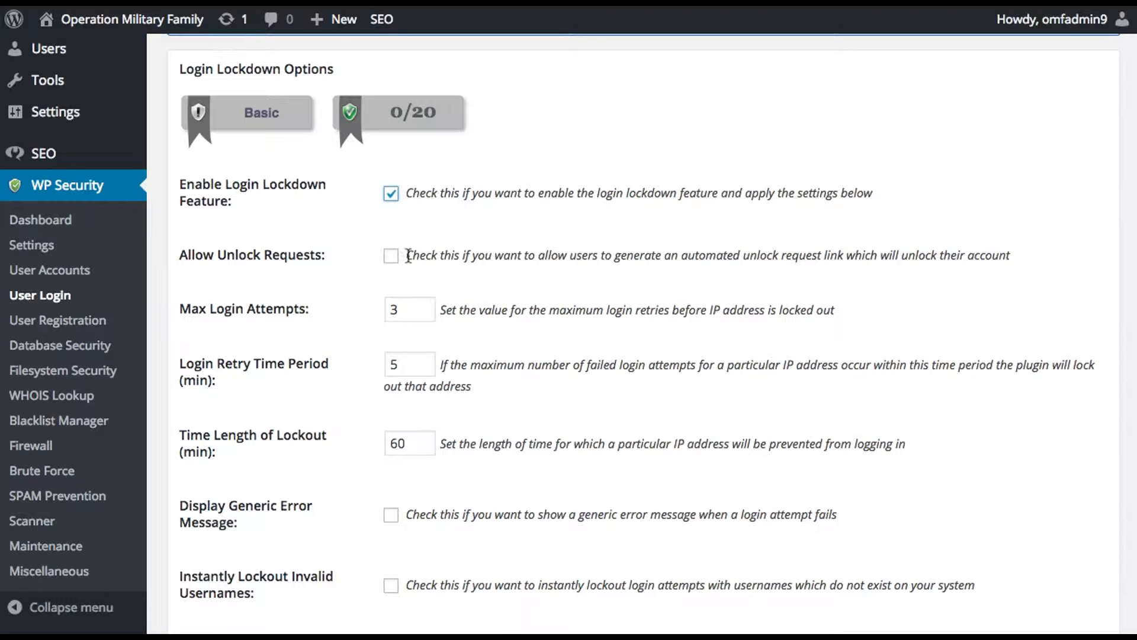
click(395, 309)
drag(395, 309, 355, 307)
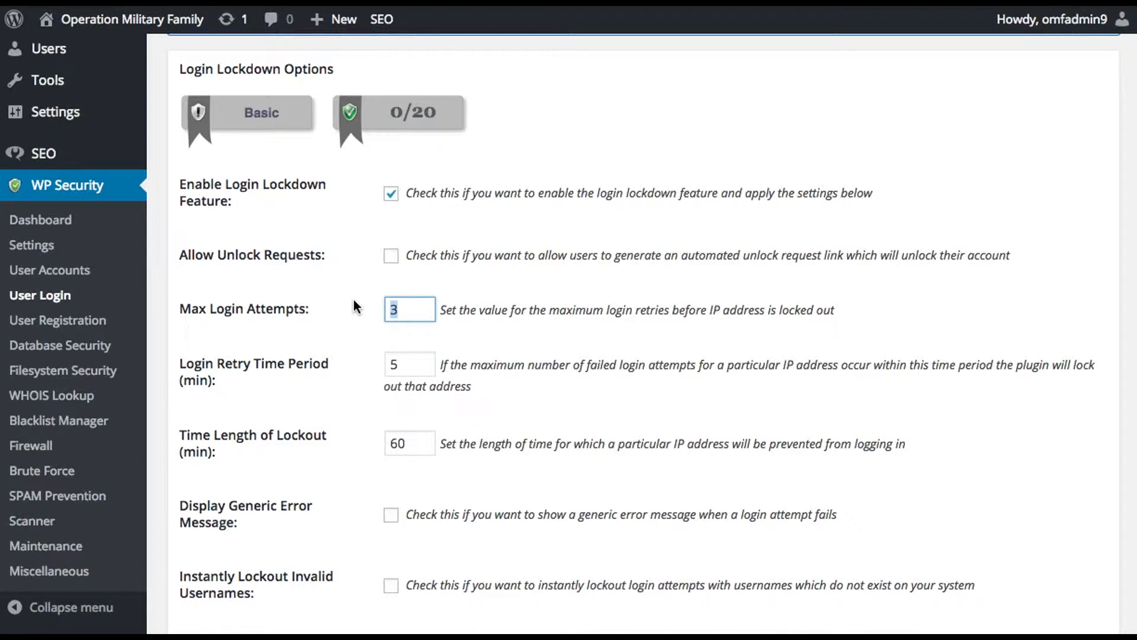
text(2)
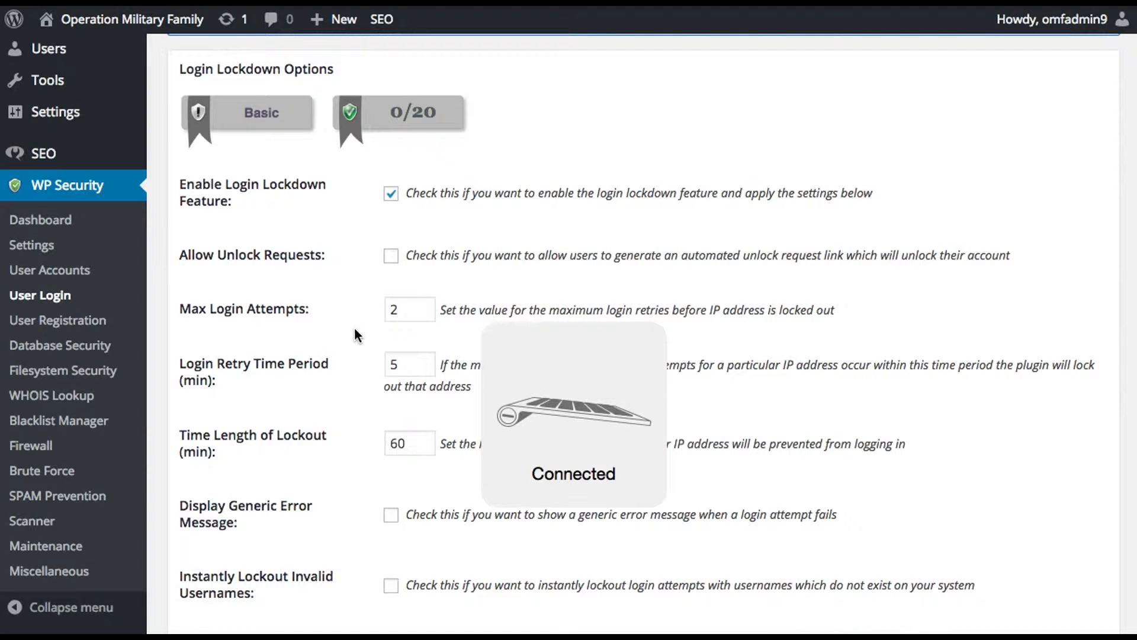
Step: Set the time length of lockout to 600 minutes
scroll(362, 334, down, 3)
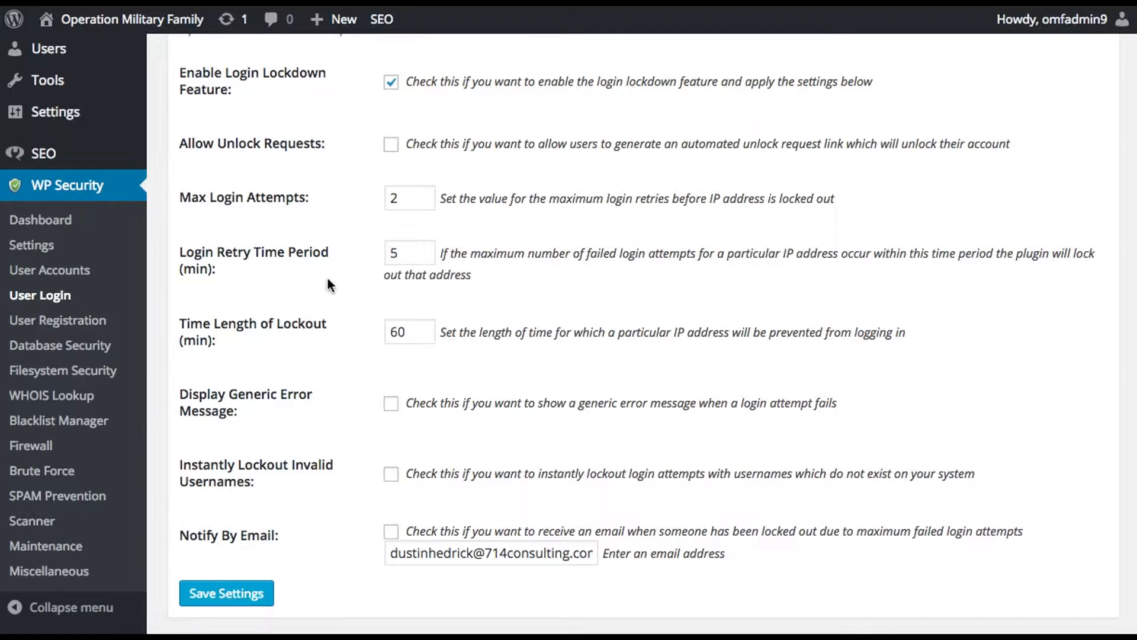
scroll(340, 278, down, 1)
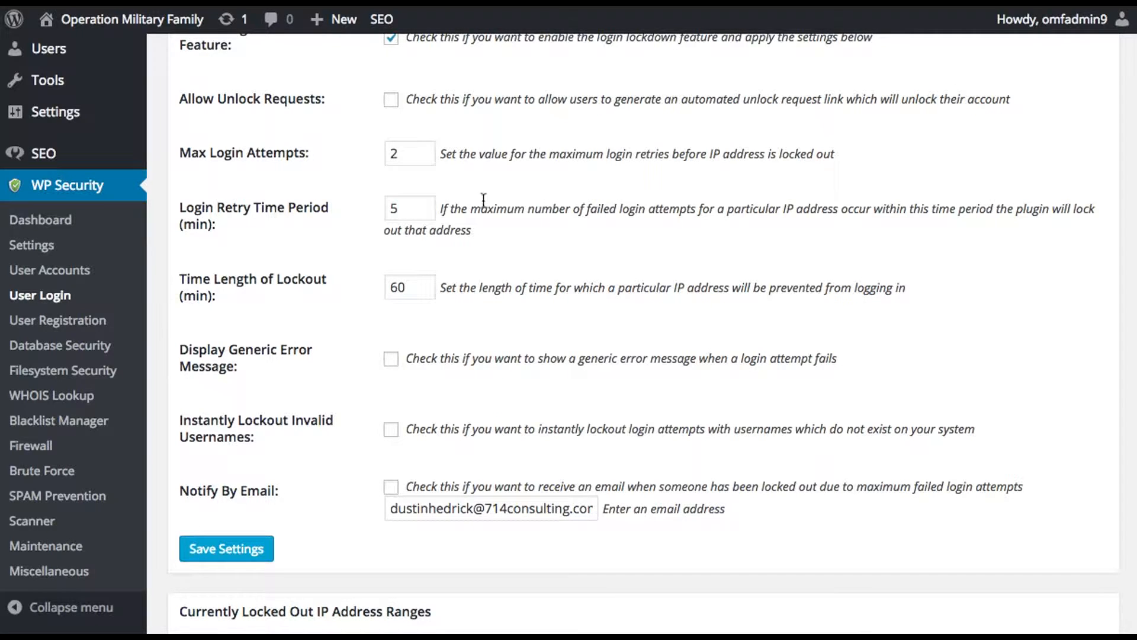
click(393, 289)
drag(406, 288, 388, 288)
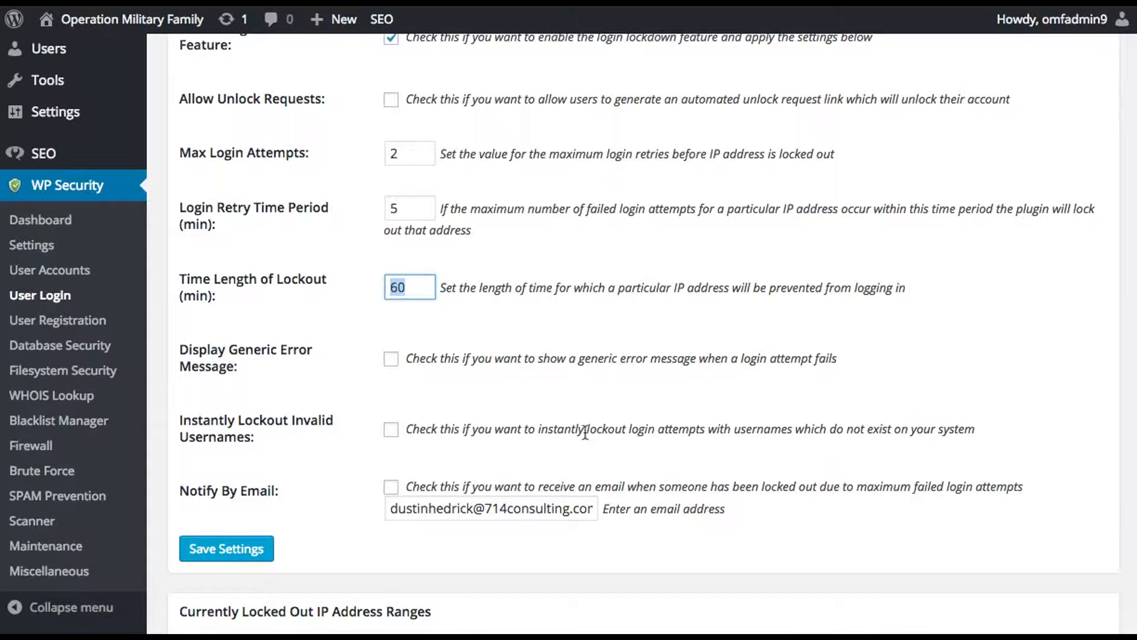
text(600)
click(338, 408)
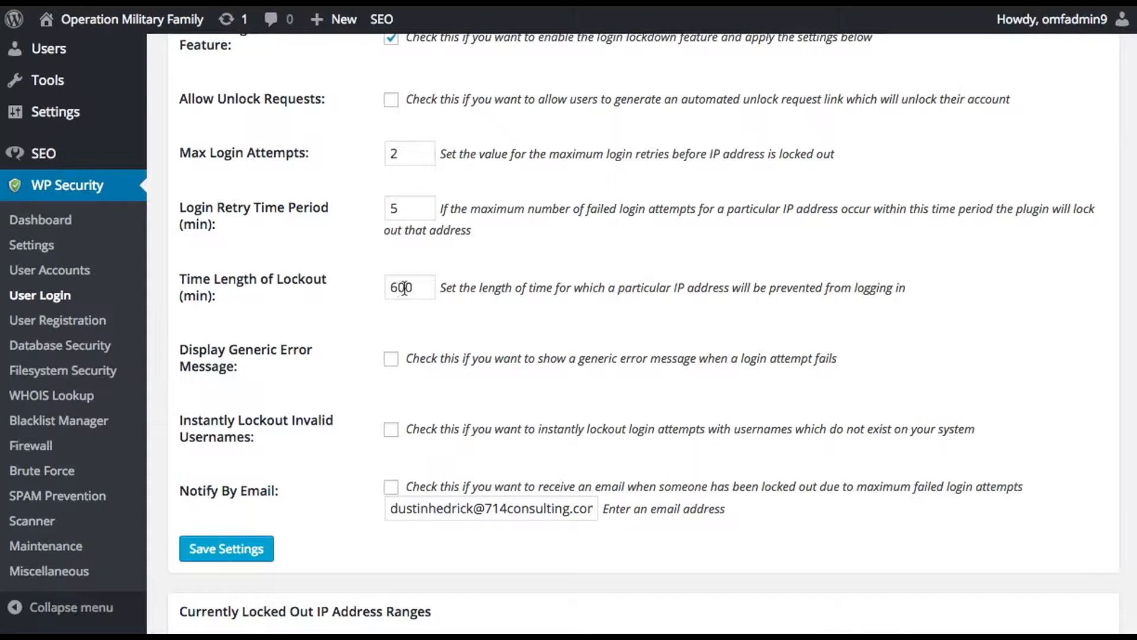
drag(404, 288, 385, 288)
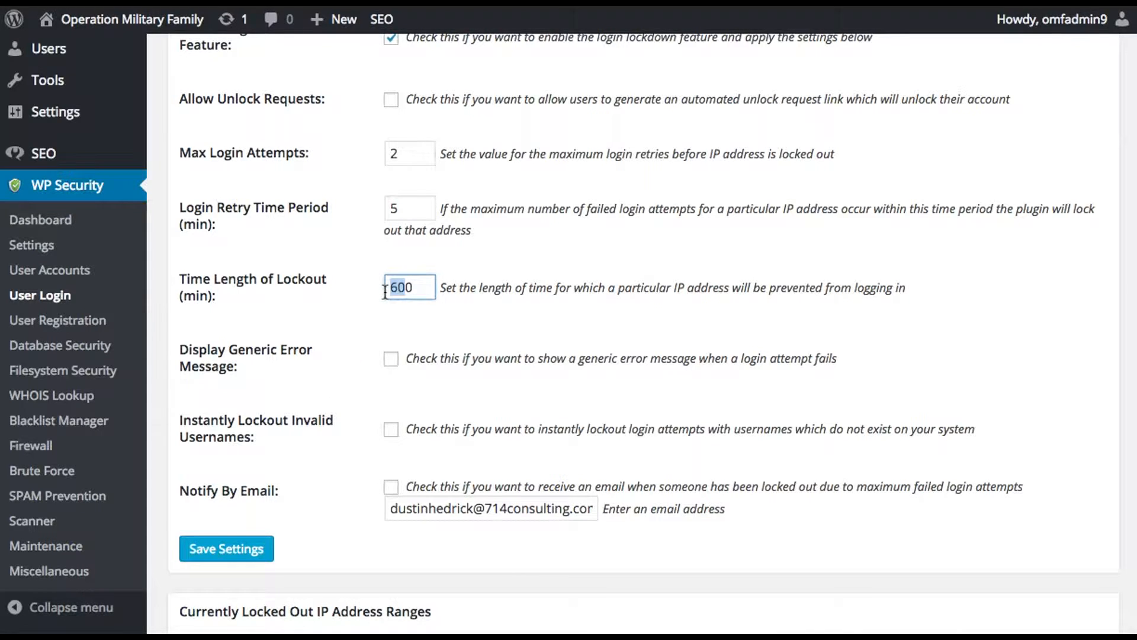
click(355, 364)
Step: Turn on instant lockout of invalid usernames and lockout notification by email, and save the login lockdown settings
scroll(364, 395, down, 1)
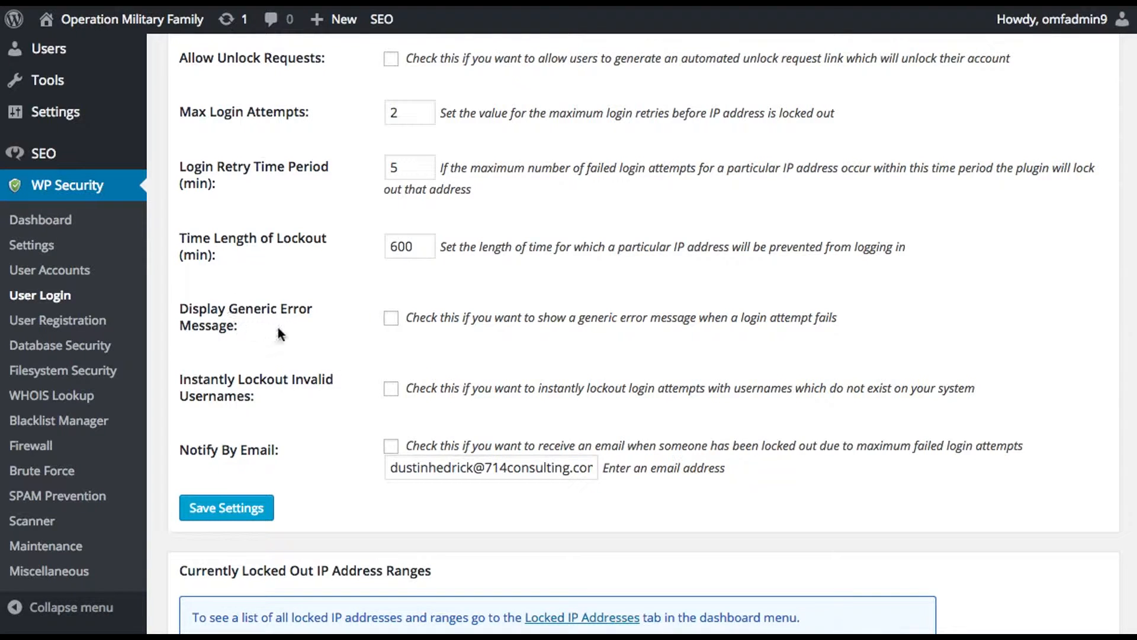
scroll(314, 339, down, 1)
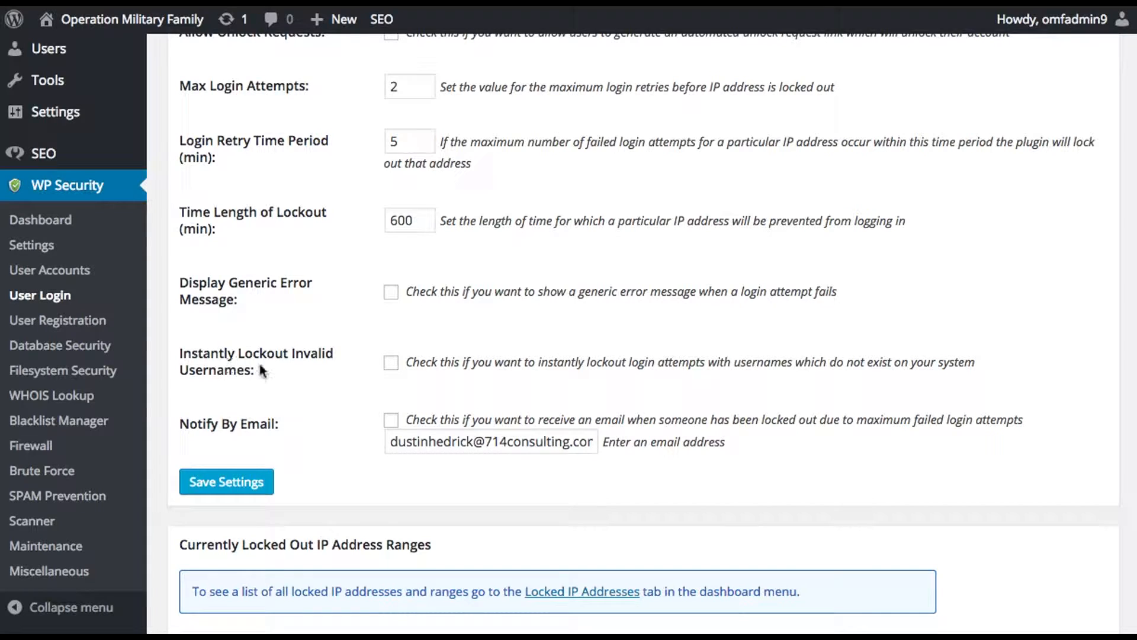
click(391, 363)
scroll(339, 400, down, 3)
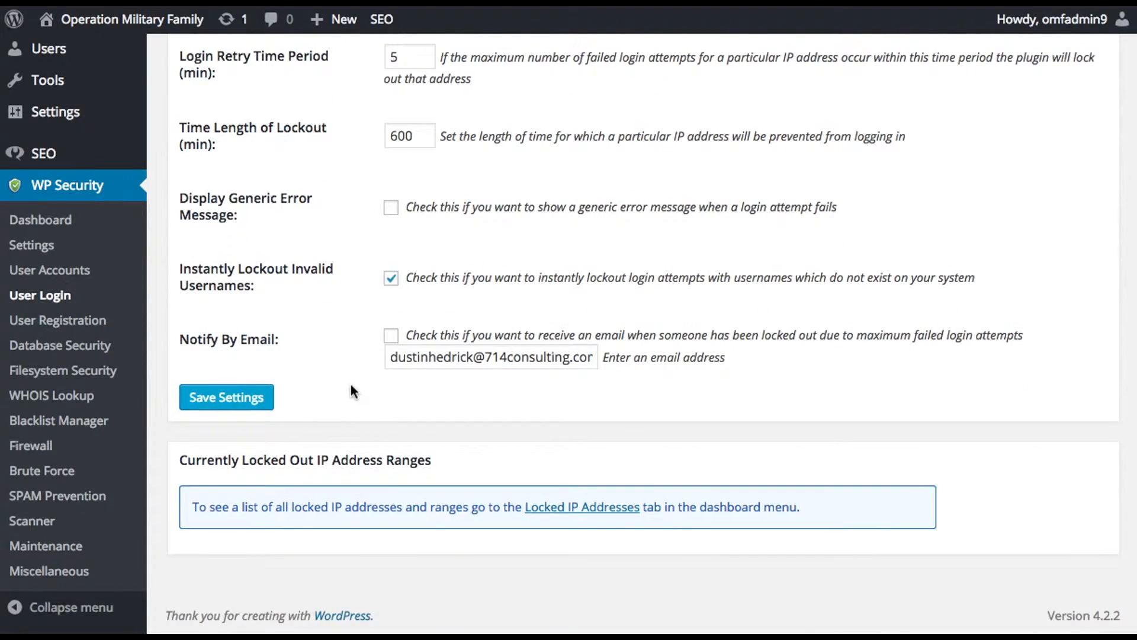
click(391, 336)
click(235, 404)
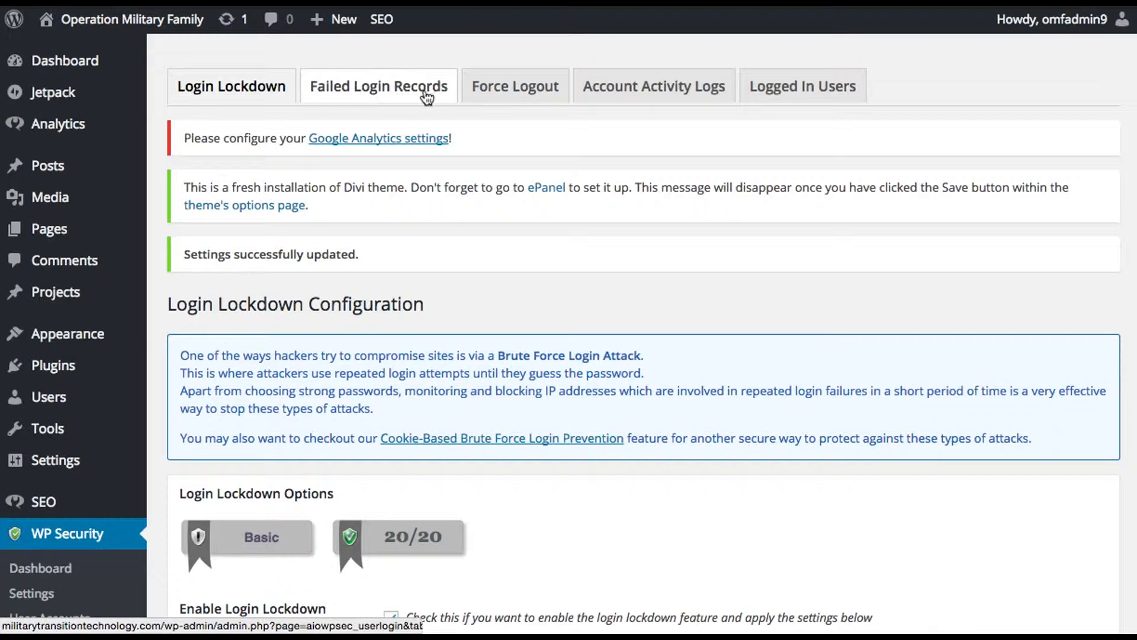
Step: View the failed login records, and enable and save a forced WP user logout after 420 minutes
click(405, 95)
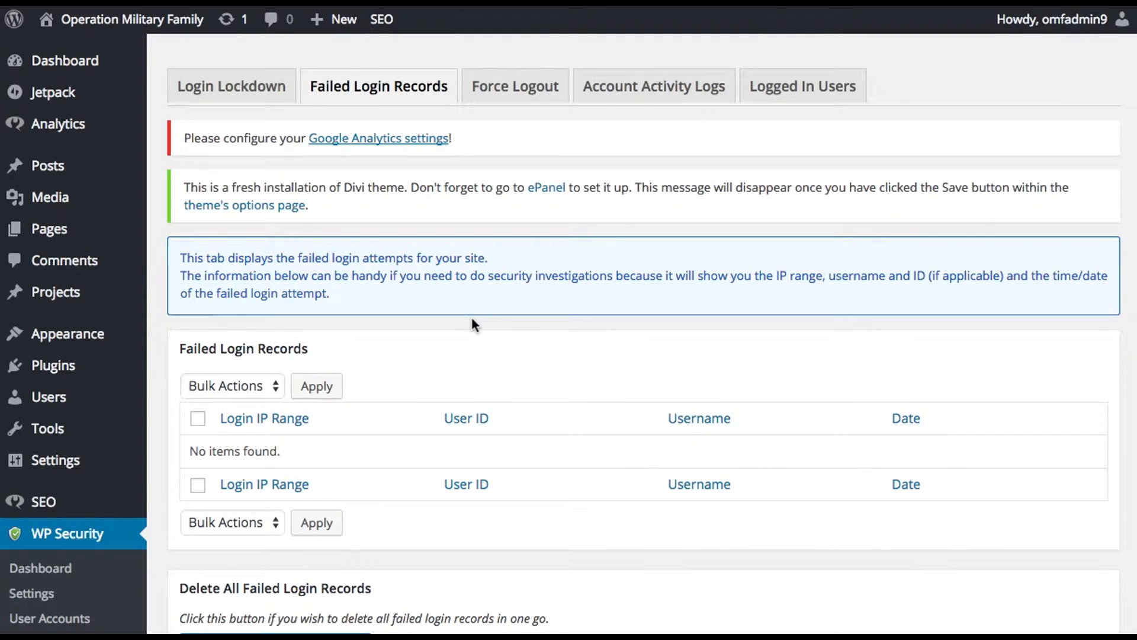
click(538, 95)
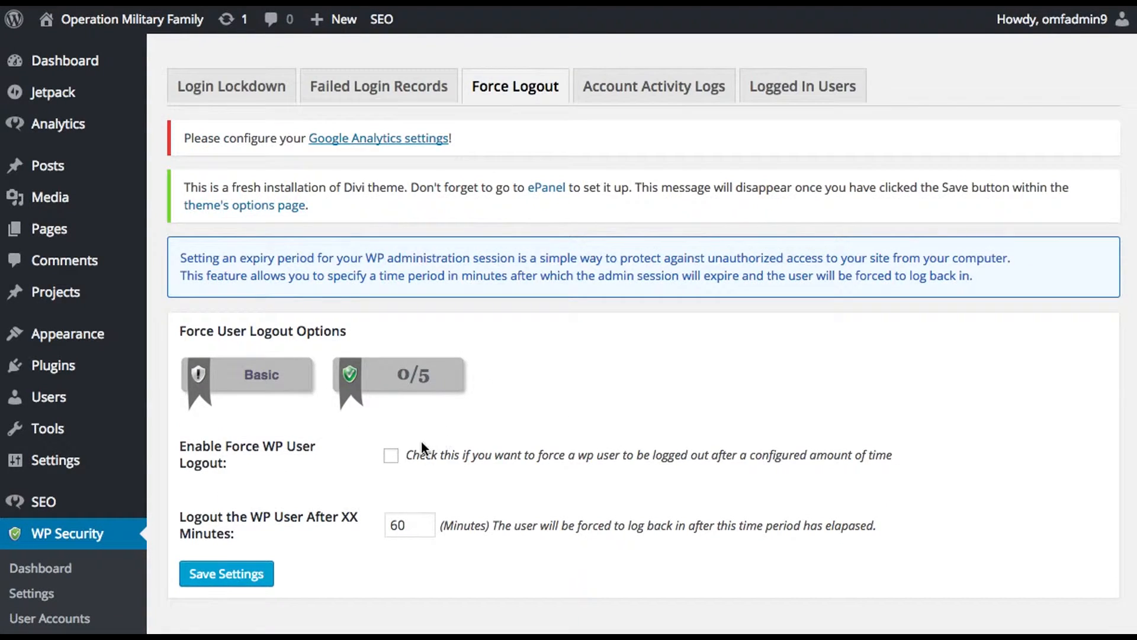
click(391, 457)
click(393, 528)
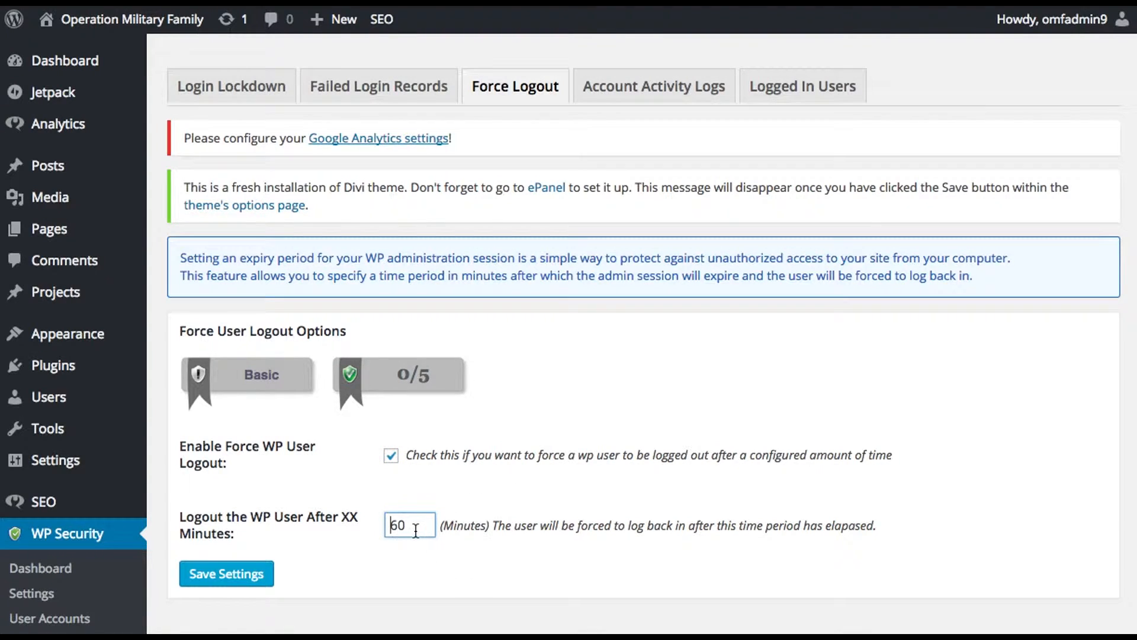
double_click(395, 525)
text(420)
click(227, 574)
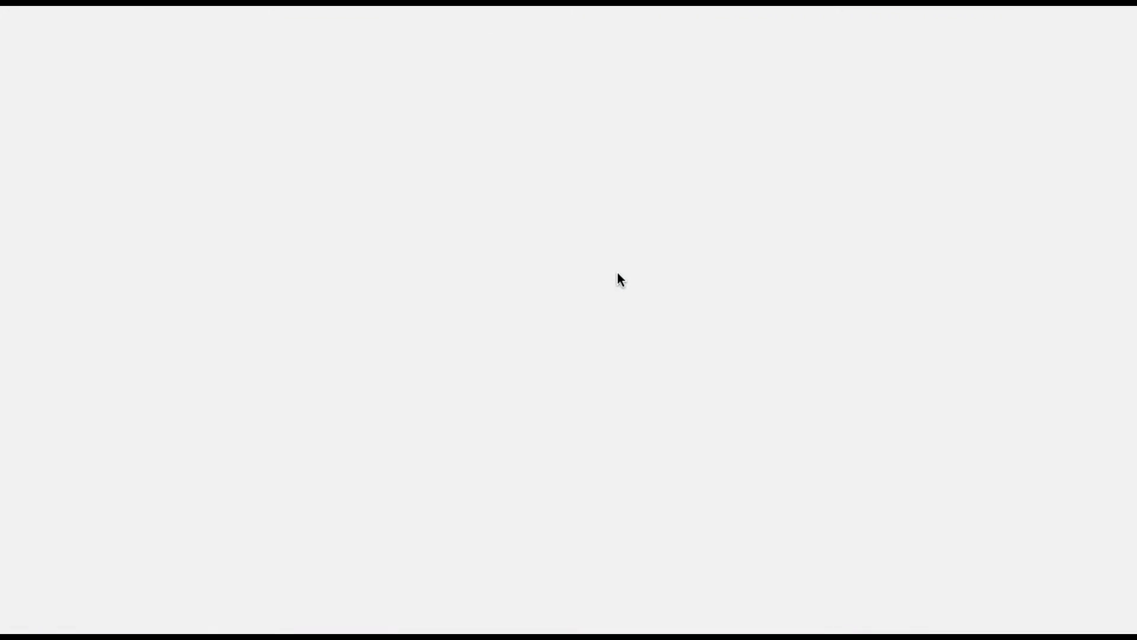
scroll(668, 282, down, 1)
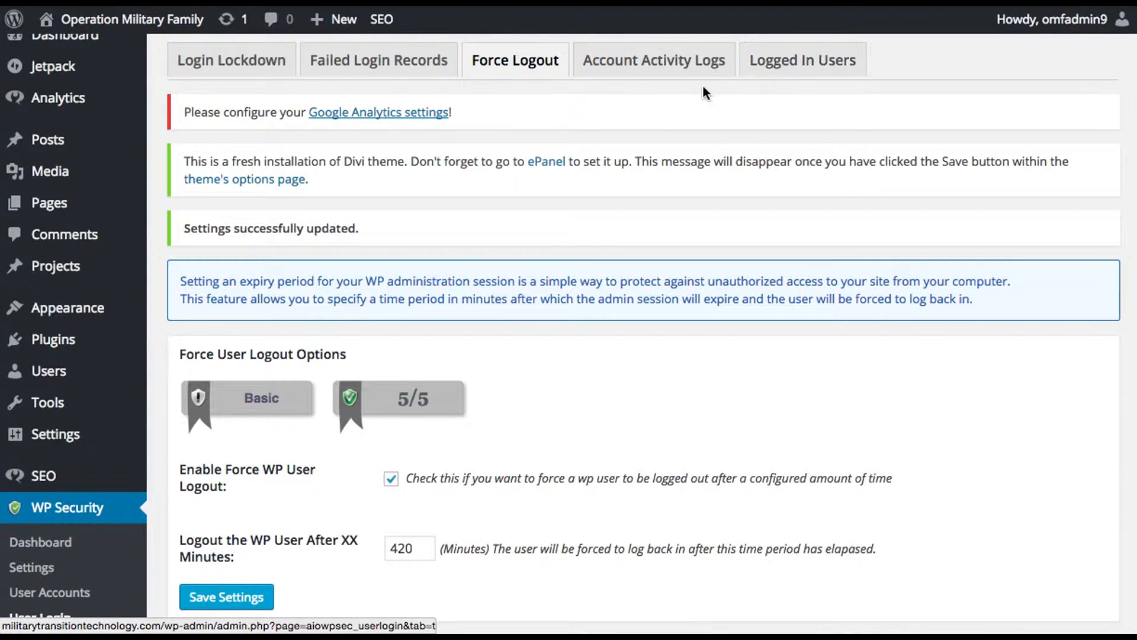
Step: Open the User Registration settings of the WP Security plugin
scroll(158, 308, down, 5)
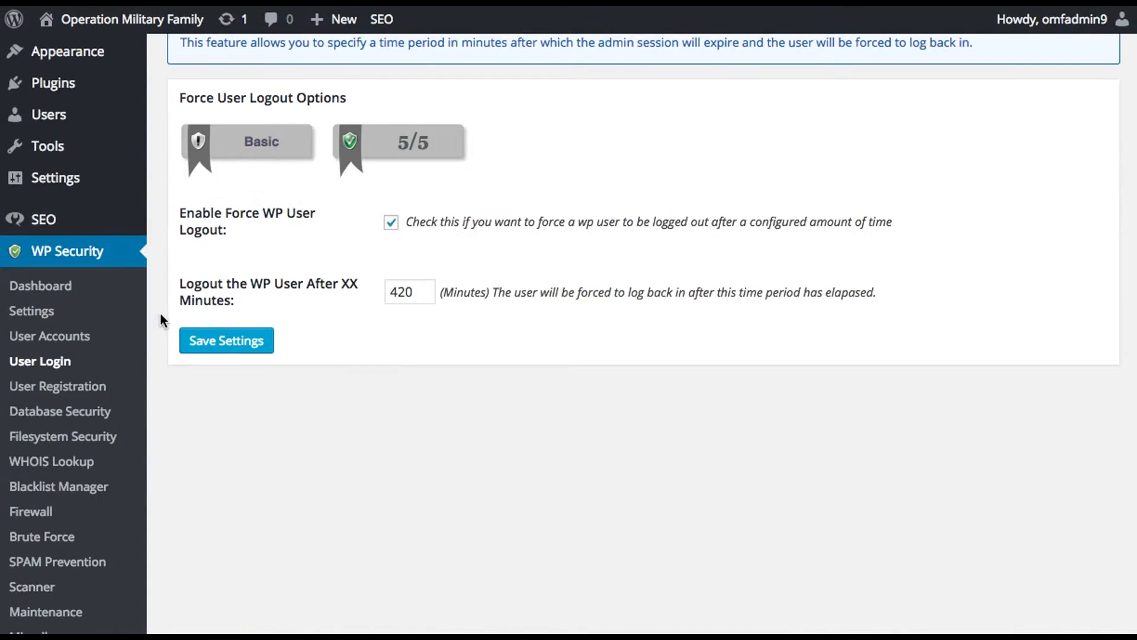
click(83, 393)
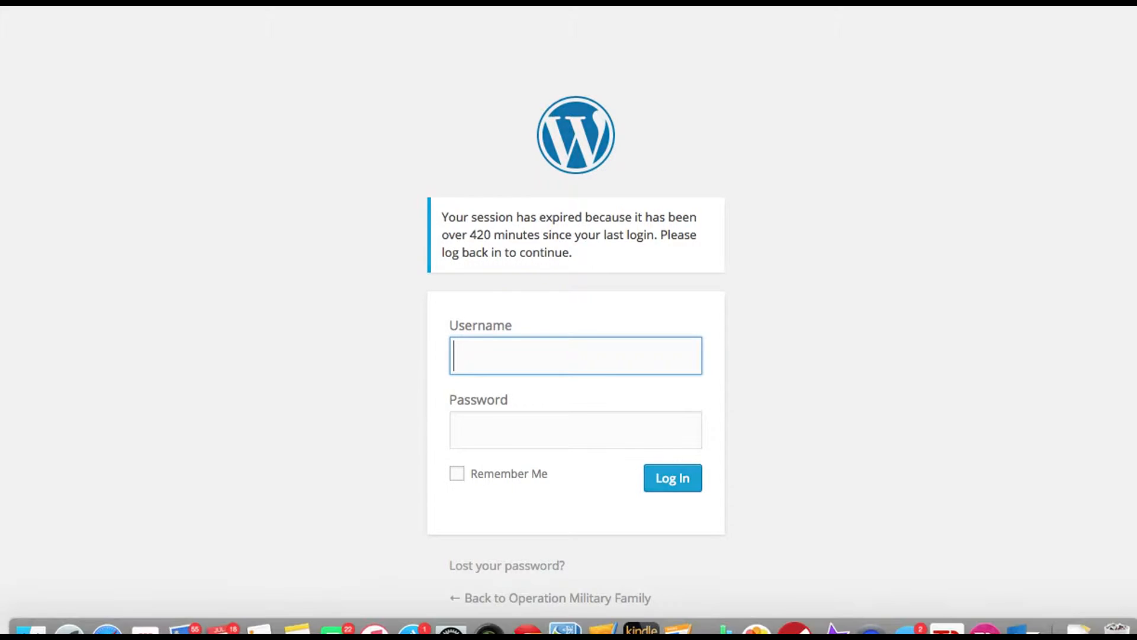
Step: Switch to the Notes app and copy the WordPress admin area password from the OMF New Website note
key(ctrl+Up)
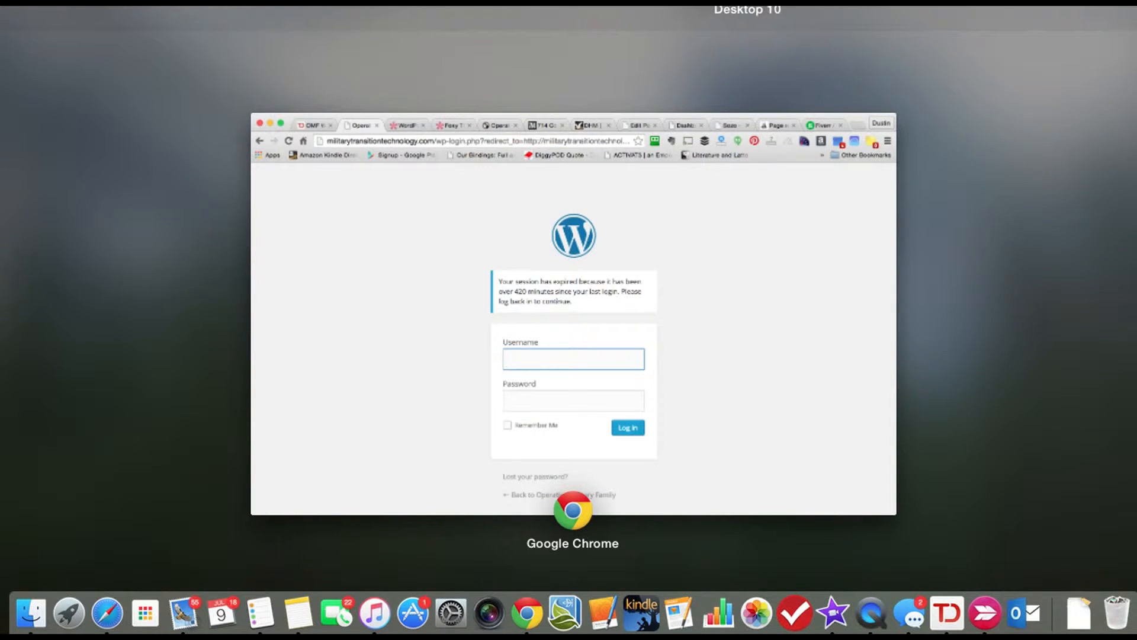
click(829, 7)
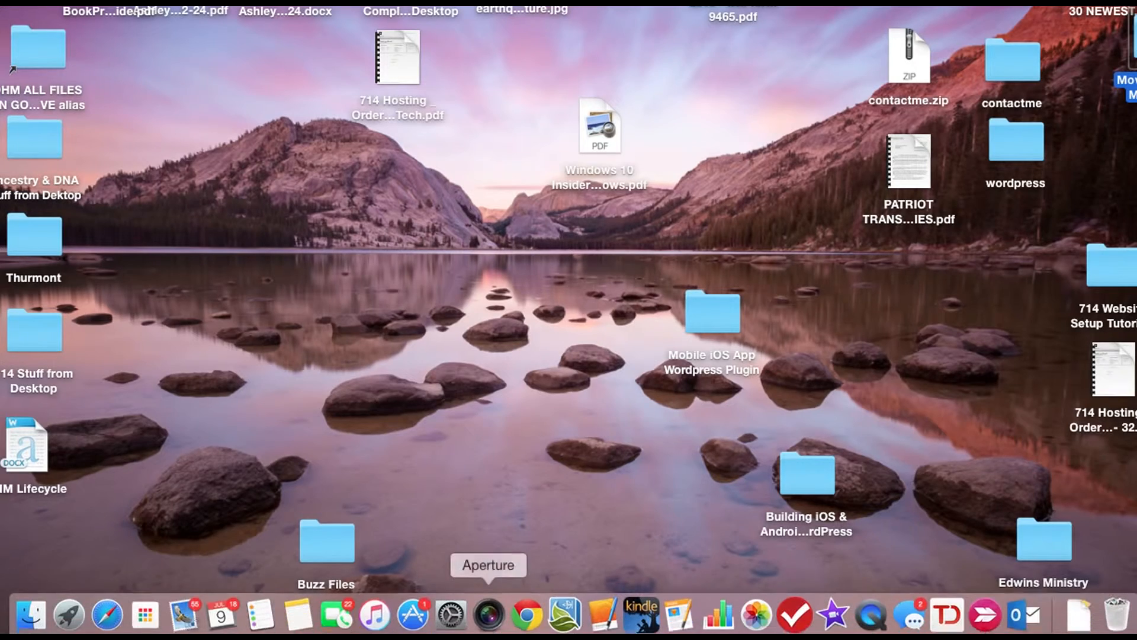
click(298, 613)
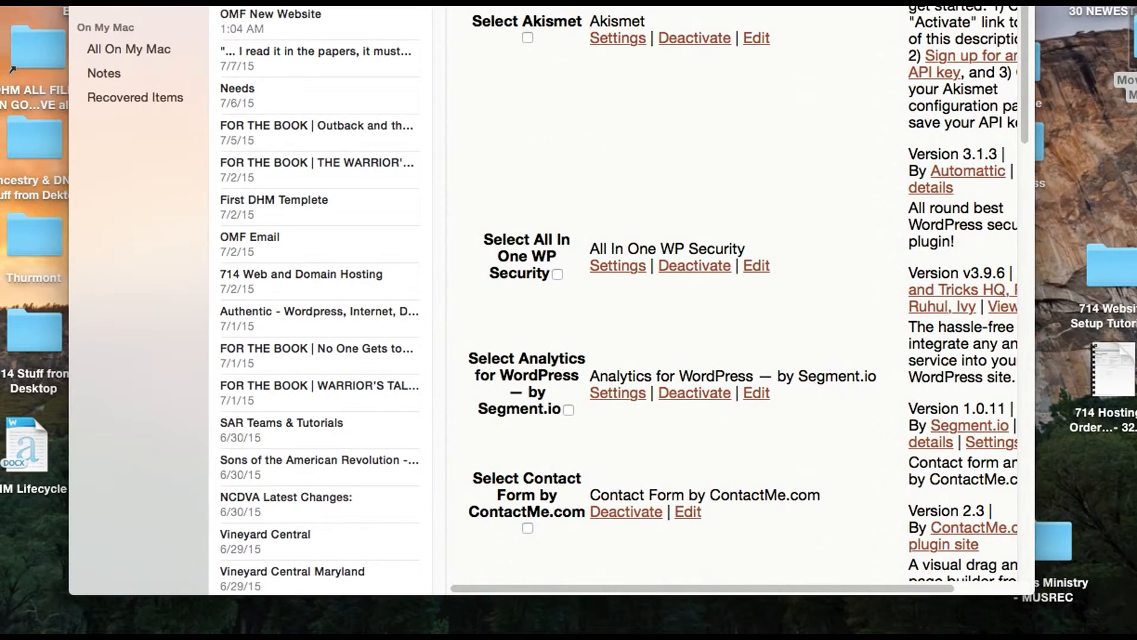
click(308, 33)
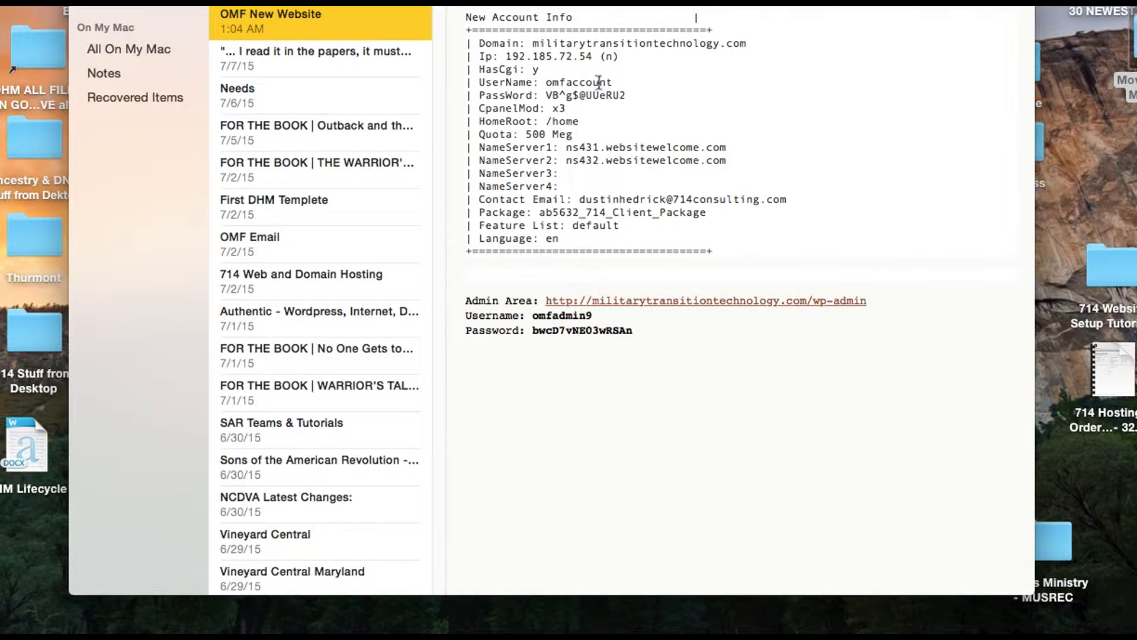
drag(624, 95, 546, 95)
mouse_move(635, 330)
mouse_down()
mouse_move(531, 330)
mouse_move(638, 330)
mouse_up()
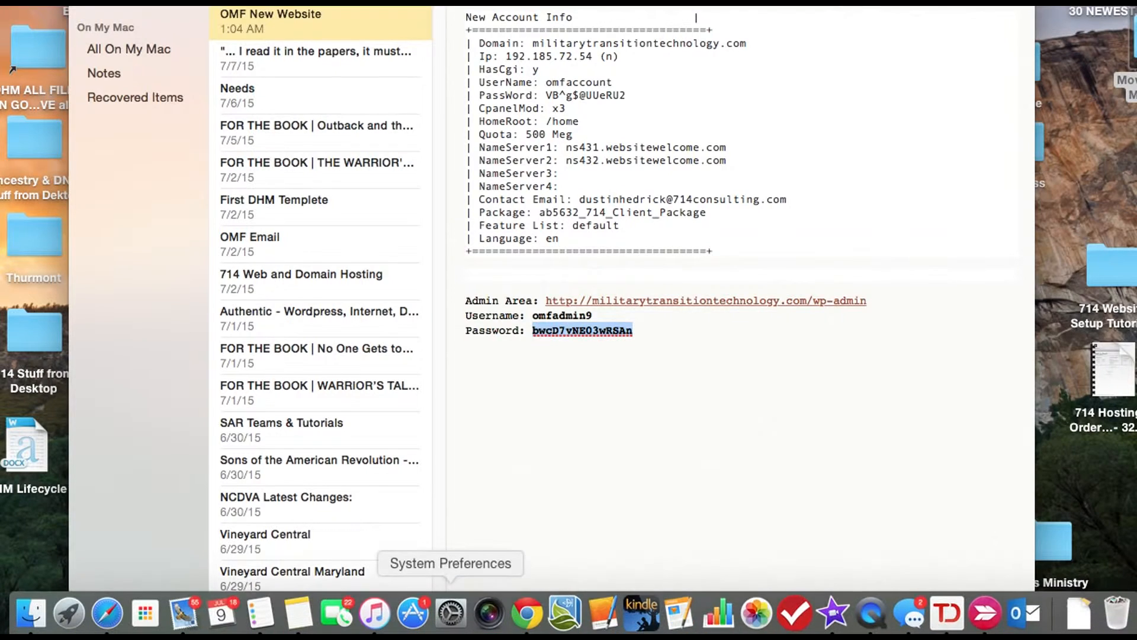
Step: Switch back to Chrome and log in to WordPress with the admin username and the copied account password
click(525, 613)
click(478, 341)
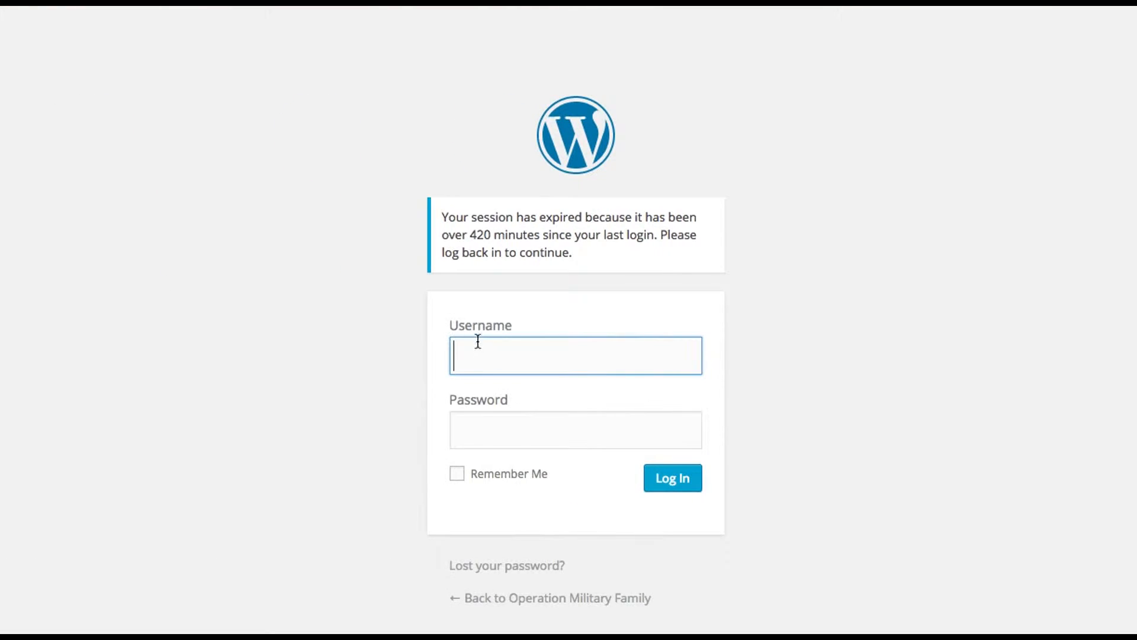
text(omf)
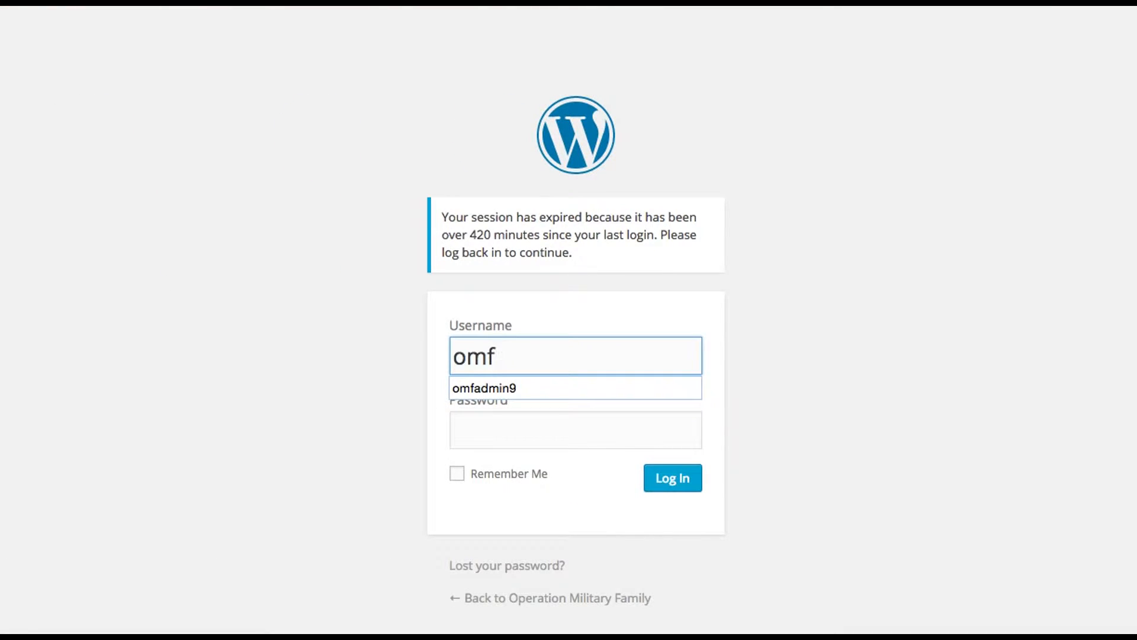
click(490, 387)
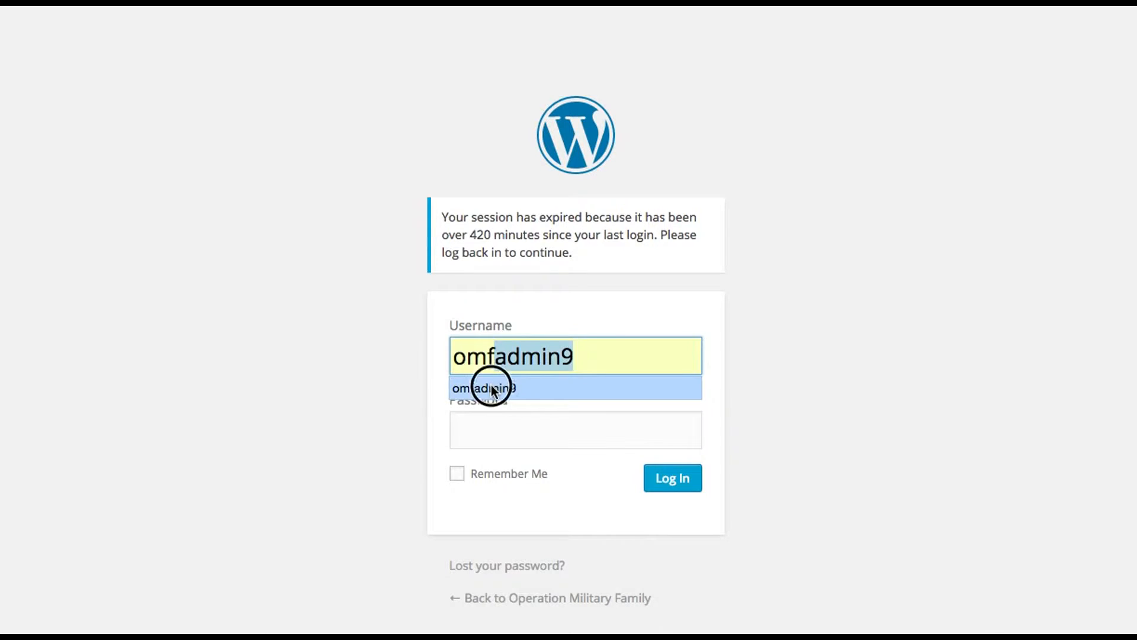
click(494, 421)
key(ctrl+v)
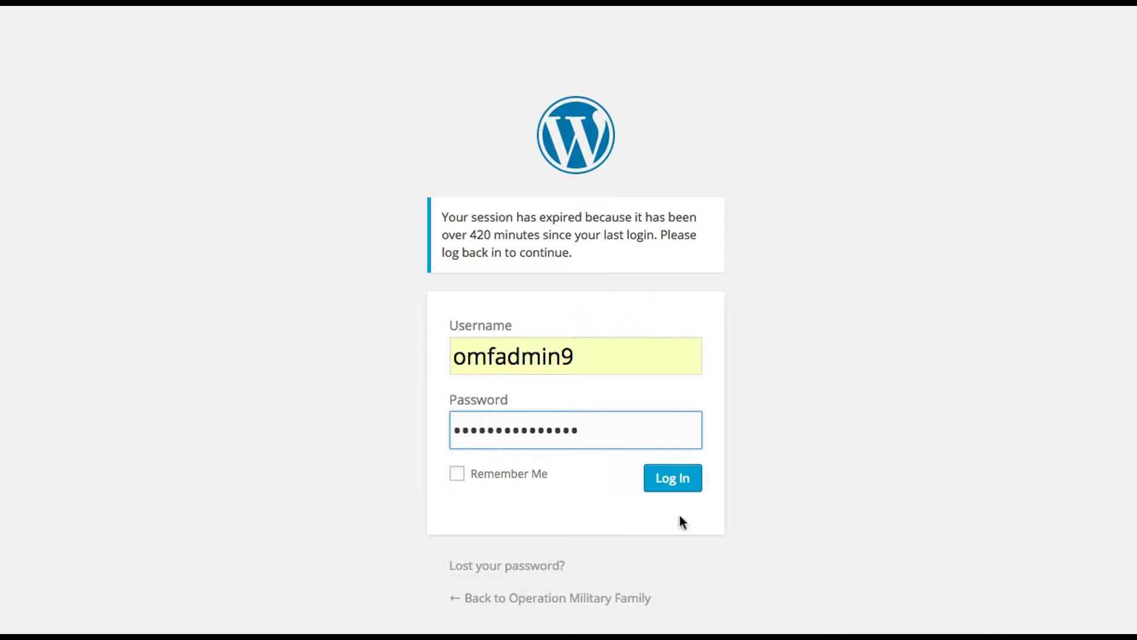
click(673, 477)
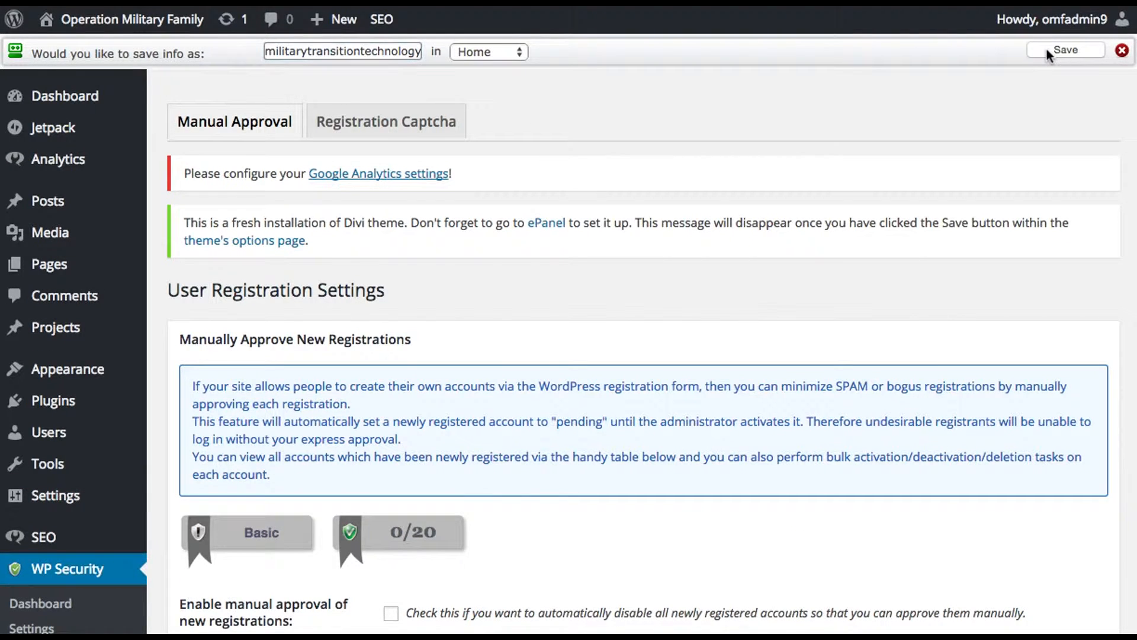
Step: Enable manual approval of new registrations and save the user registration settings
scroll(640, 391, down, 3)
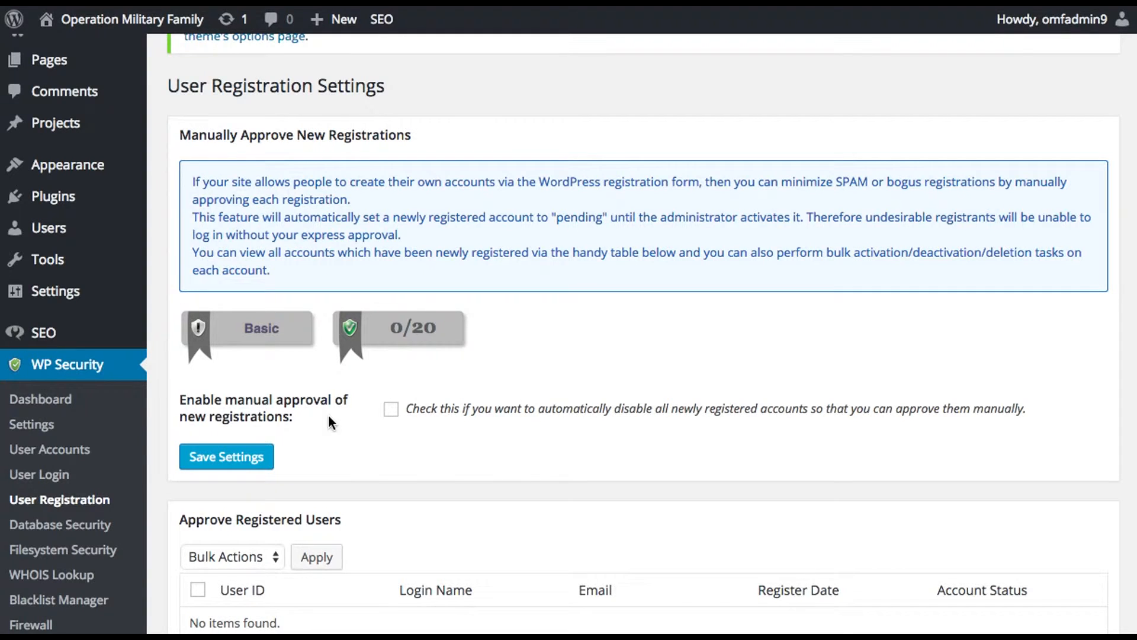
scroll(327, 436, down, 1)
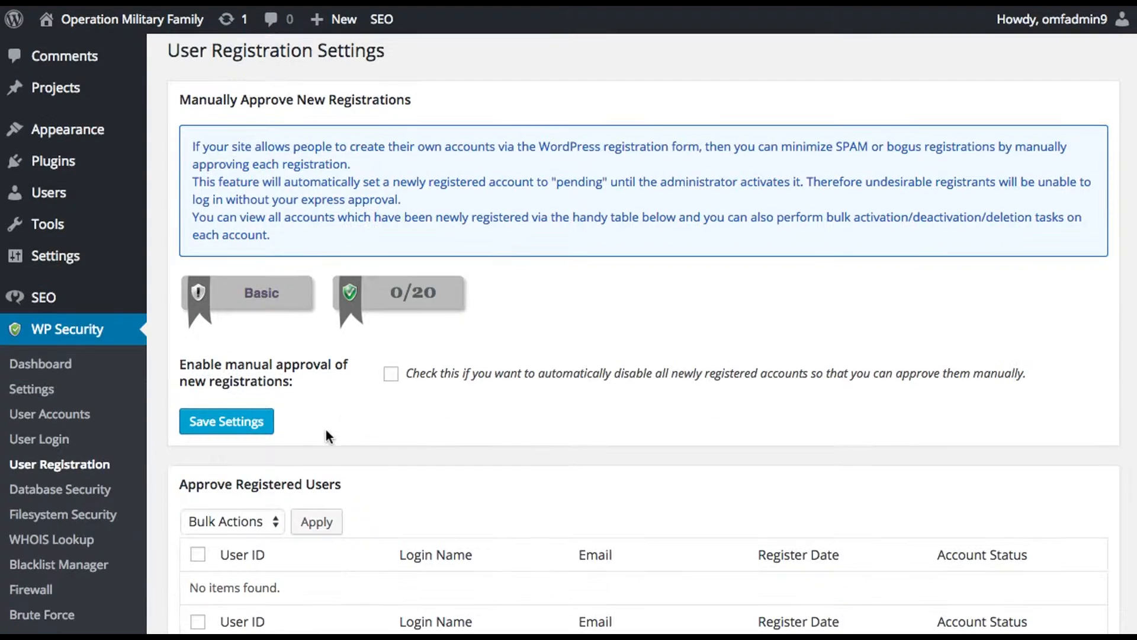
click(389, 378)
click(252, 425)
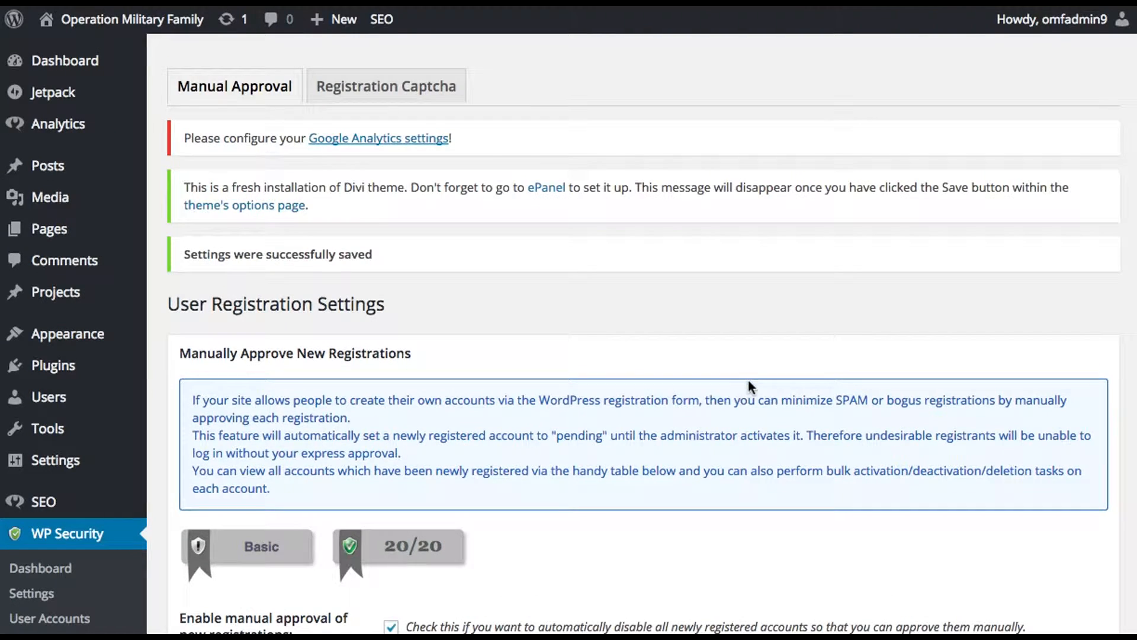
Step: Enable the captcha on the registration page and save the registration captcha settings
scroll(734, 390, down, 4)
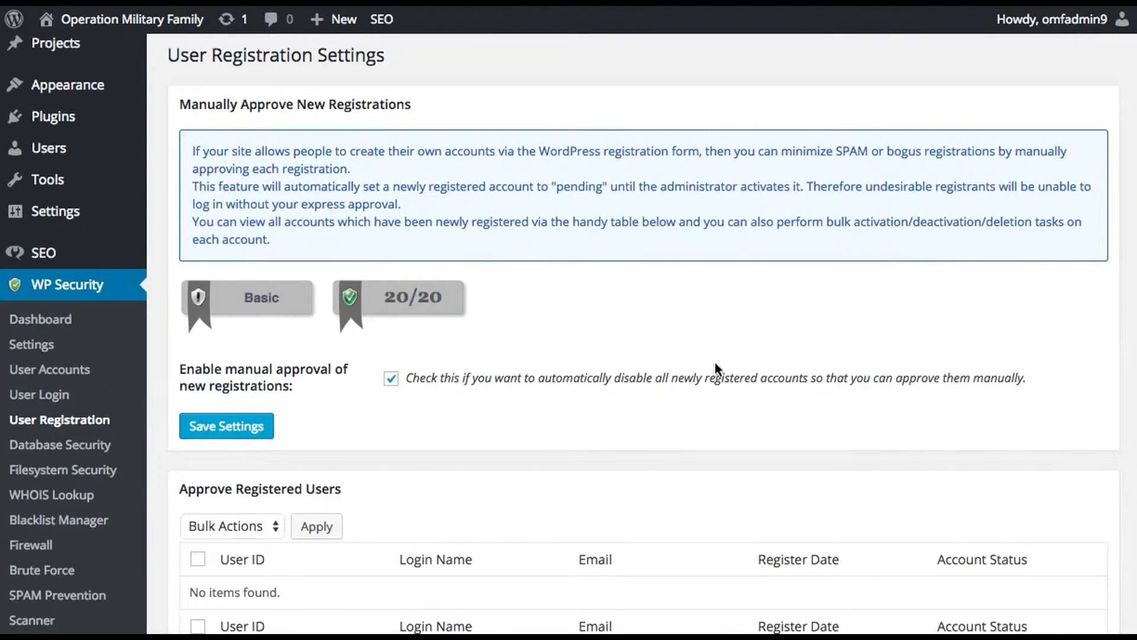
scroll(510, 258, up, 4)
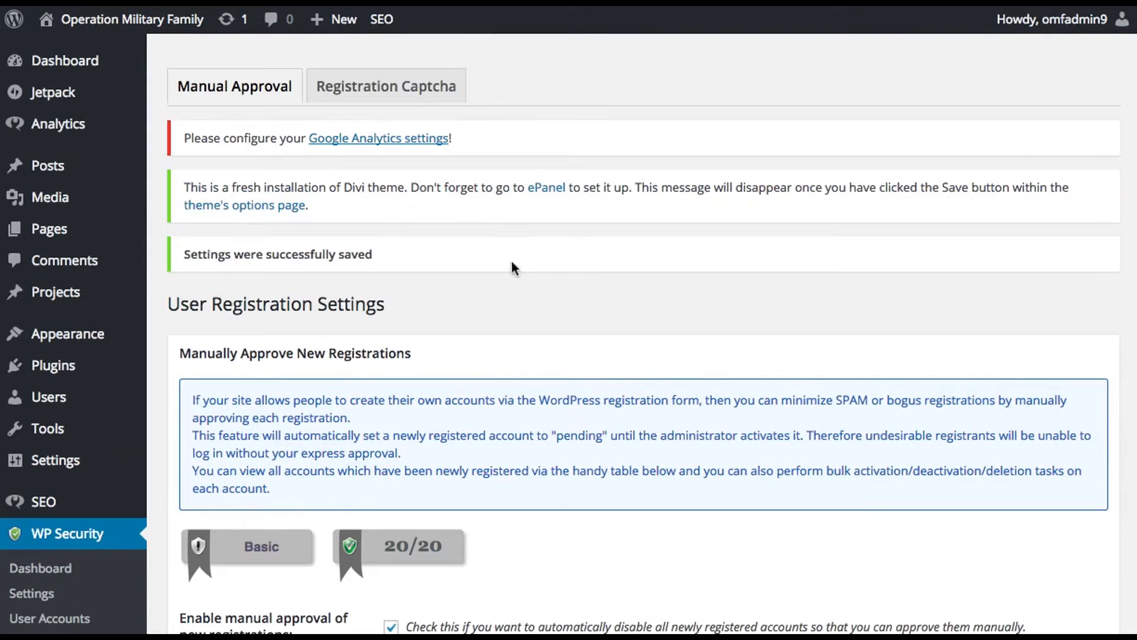
click(418, 86)
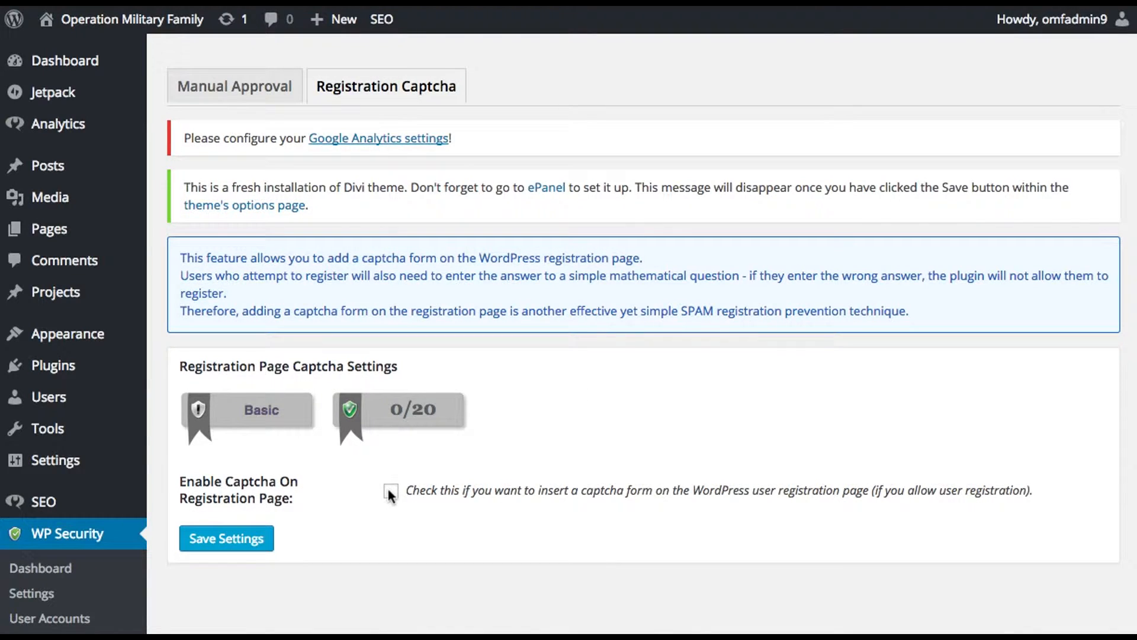
click(391, 490)
click(239, 545)
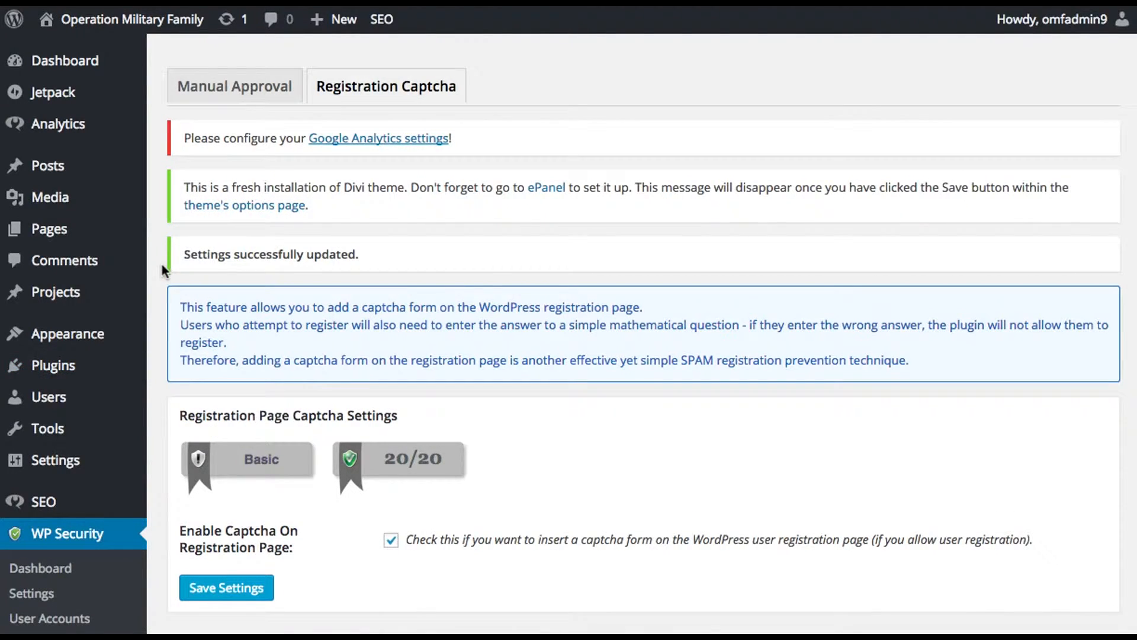
Step: In WP Security's Database Security settings, change the DB table prefix to a plugin-generated random 6-character string
scroll(161, 265, down, 1)
scroll(161, 270, down, 3)
scroll(162, 270, down, 2)
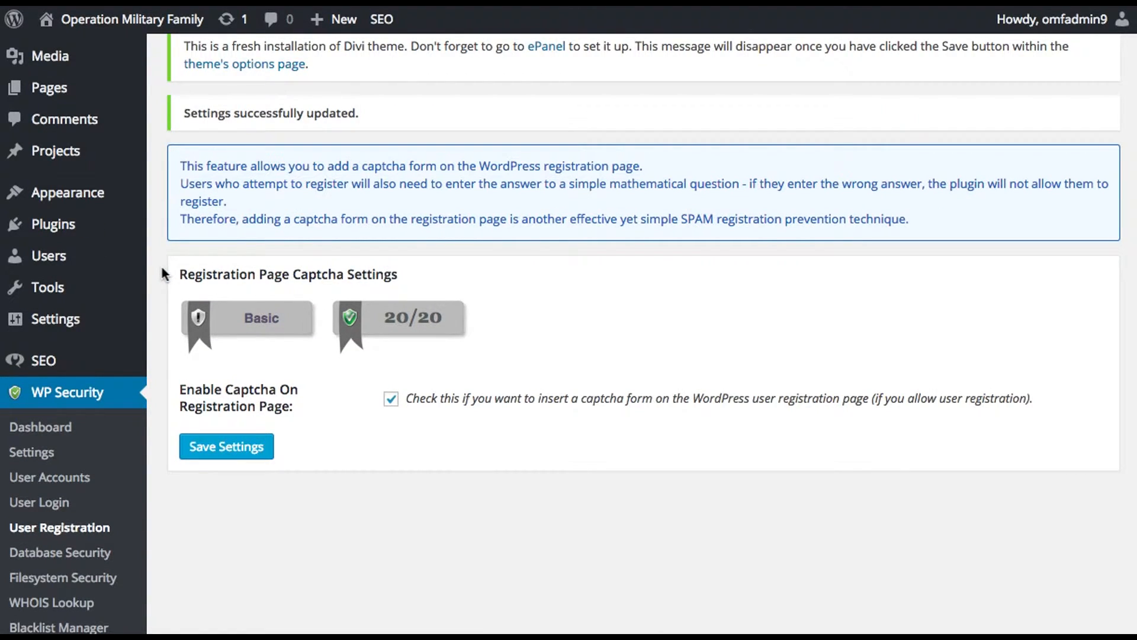
scroll(163, 272, down, 3)
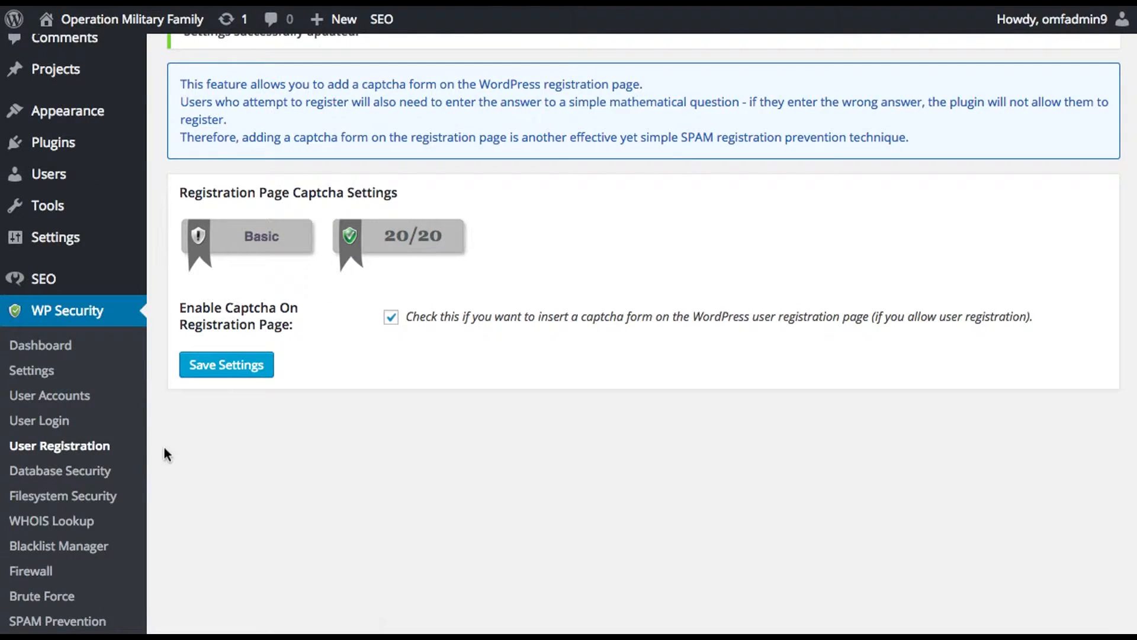
click(117, 469)
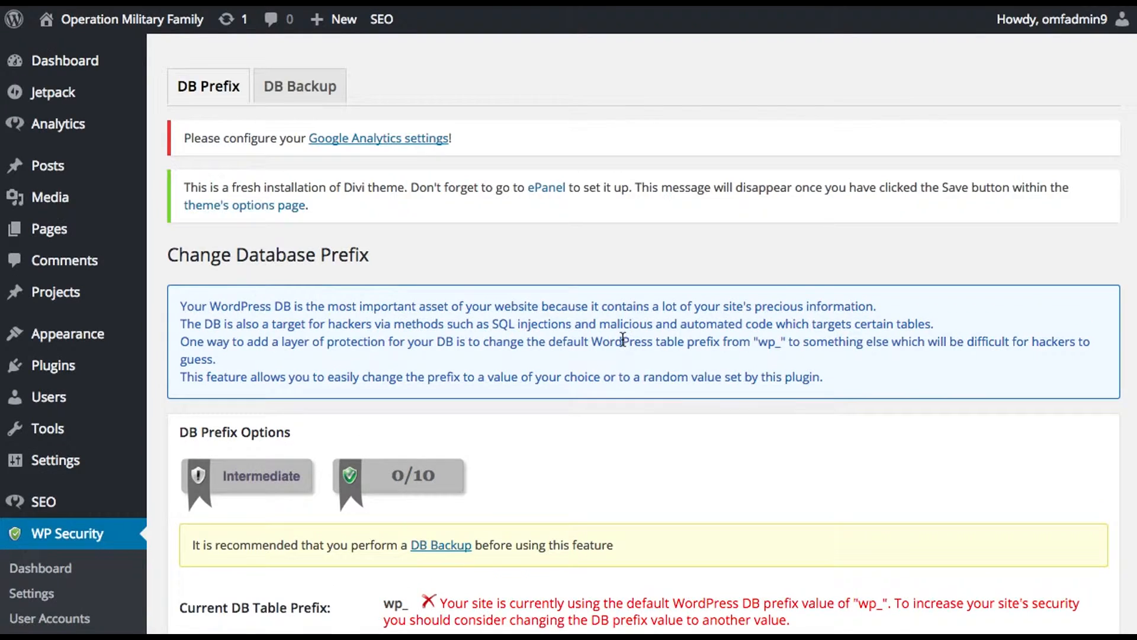
scroll(621, 449, down, 5)
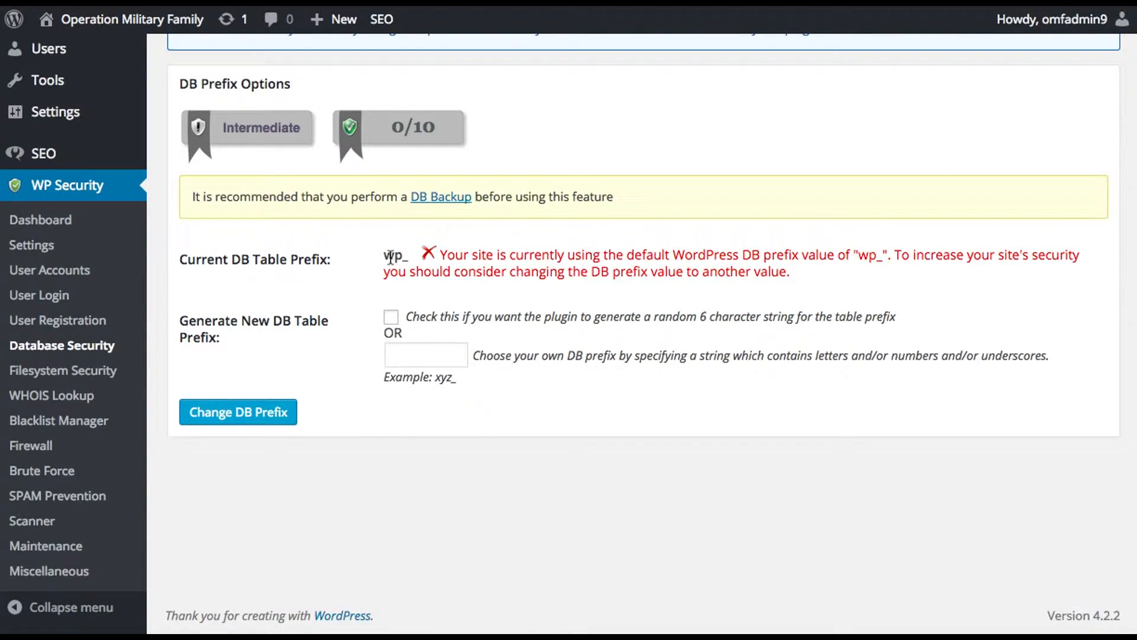
click(391, 318)
click(236, 417)
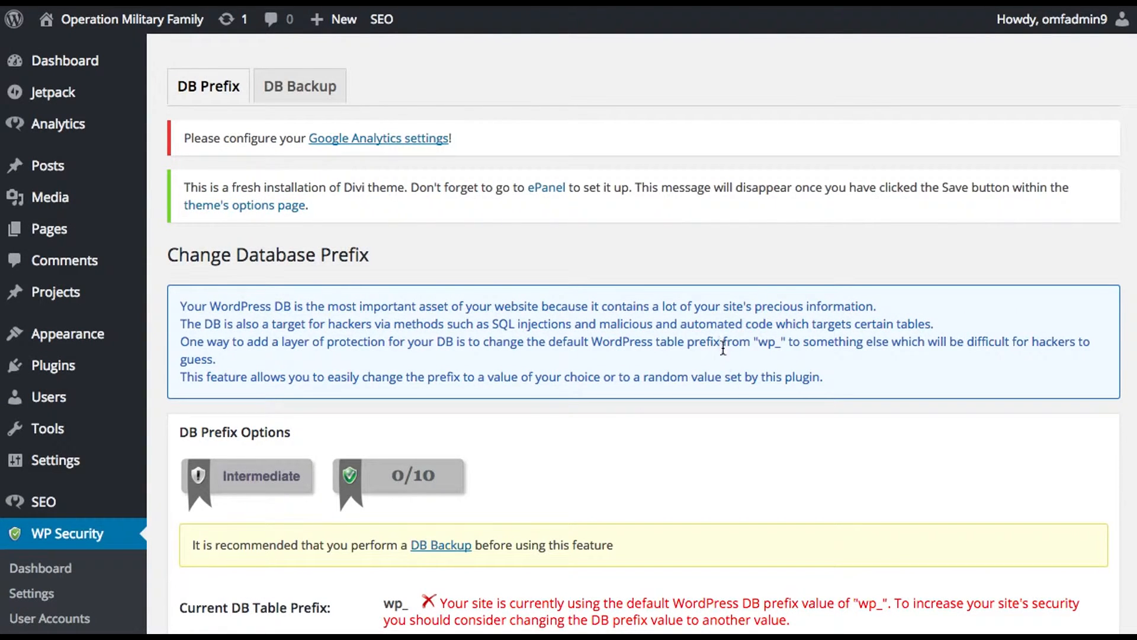
Step: Review the DB prefix change results and reload the Database Security page to check the current table prefix
scroll(720, 334, down, 5)
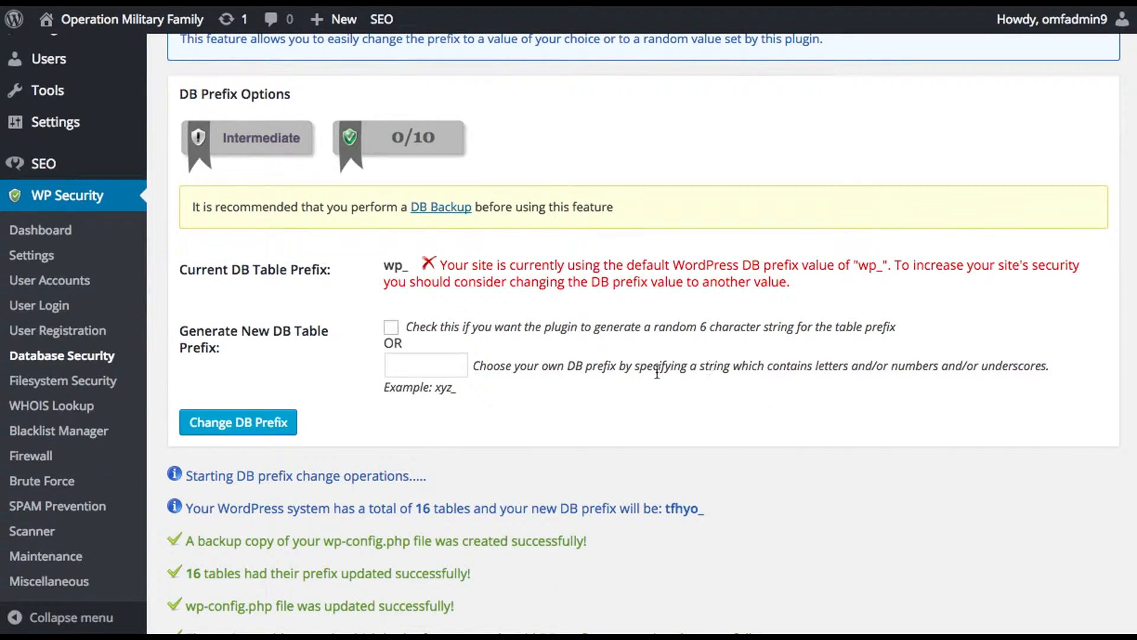
scroll(287, 506, down, 1)
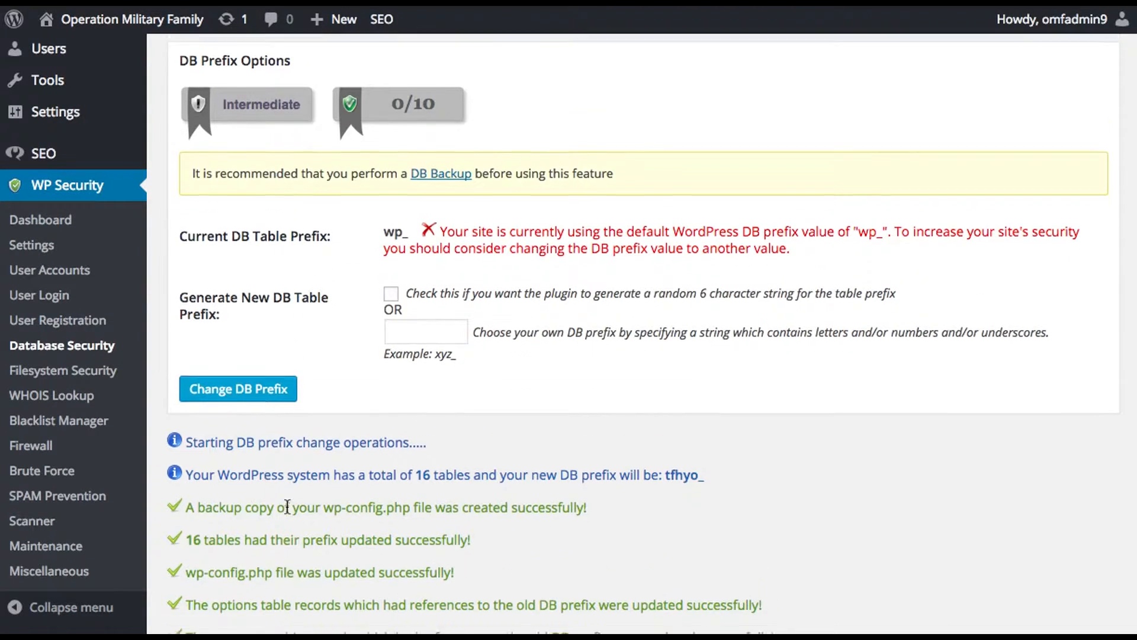
scroll(461, 510, down, 3)
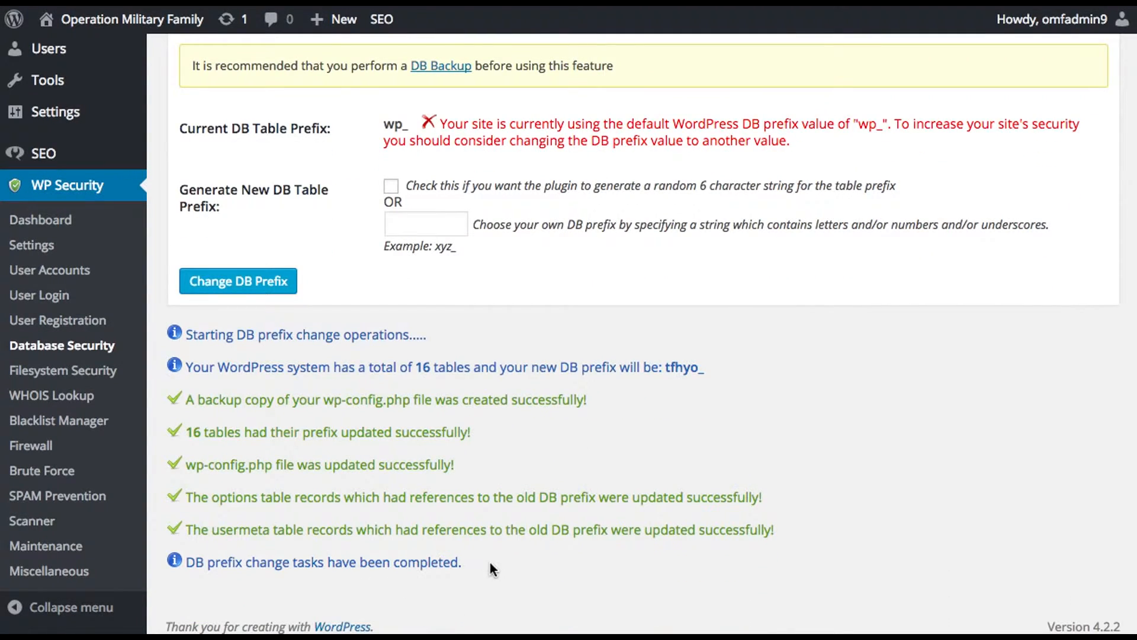
scroll(492, 561, down, 1)
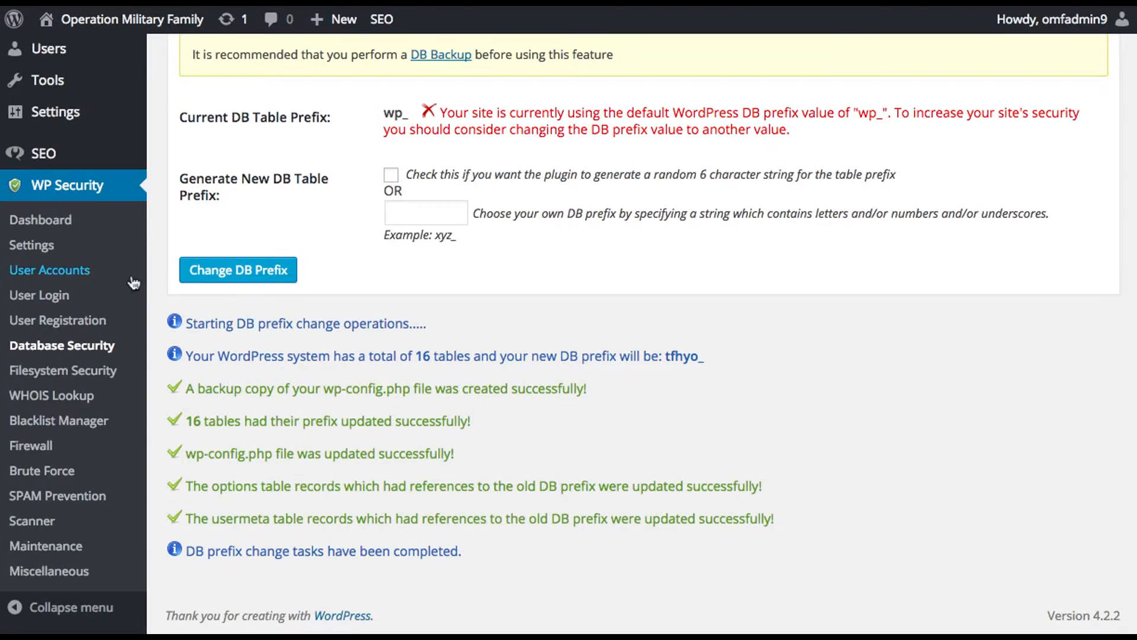
click(94, 348)
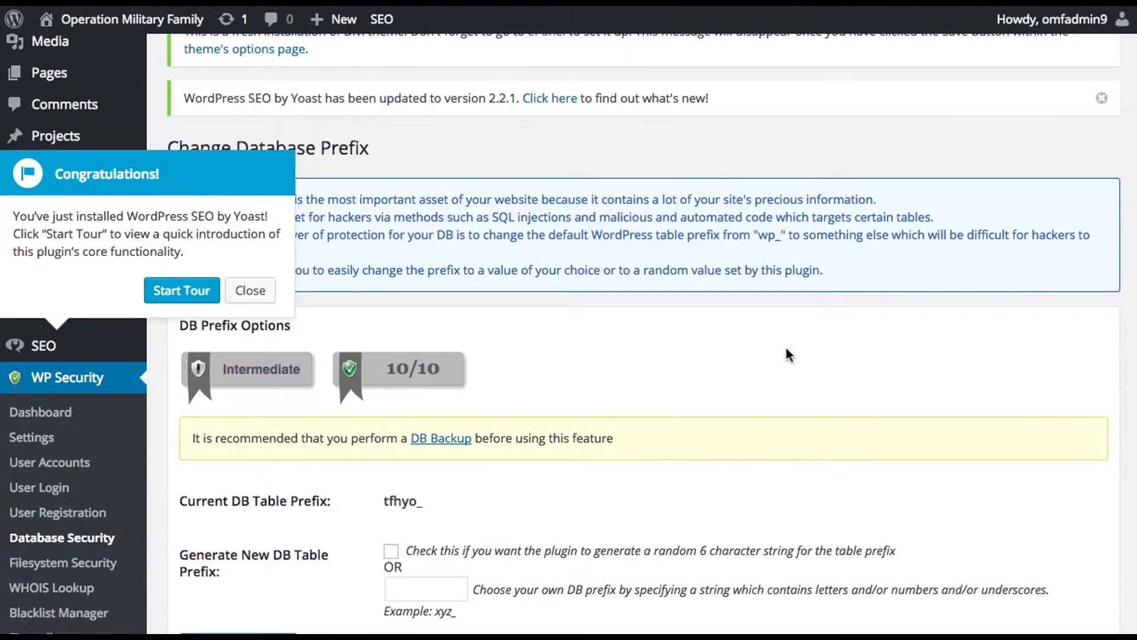
scroll(414, 208, down, 1)
click(249, 236)
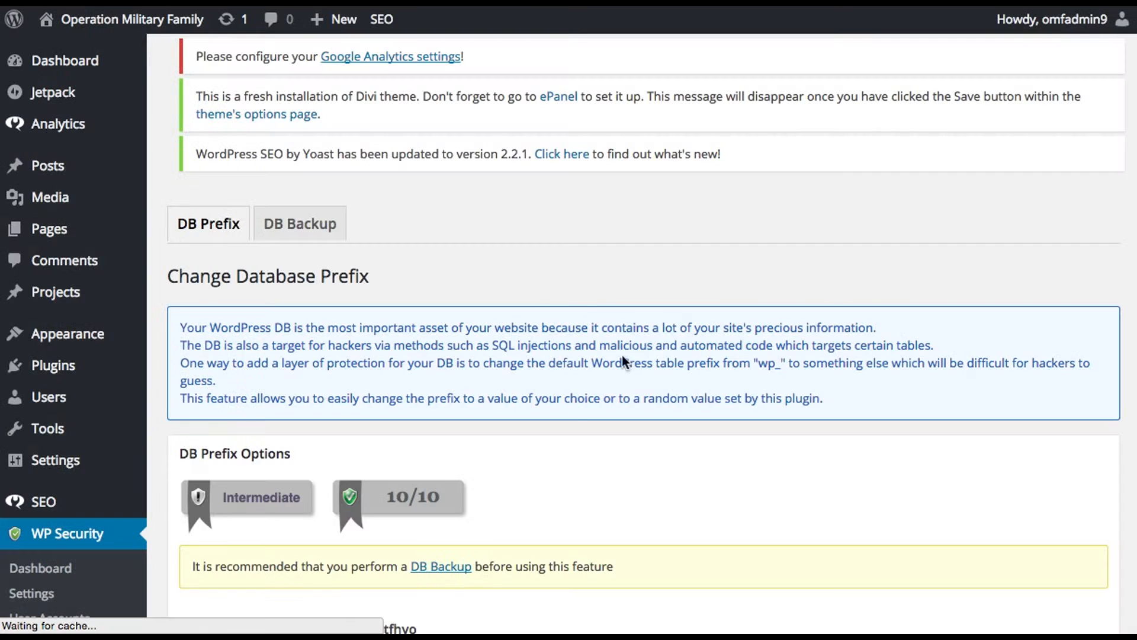
scroll(560, 449, down, 5)
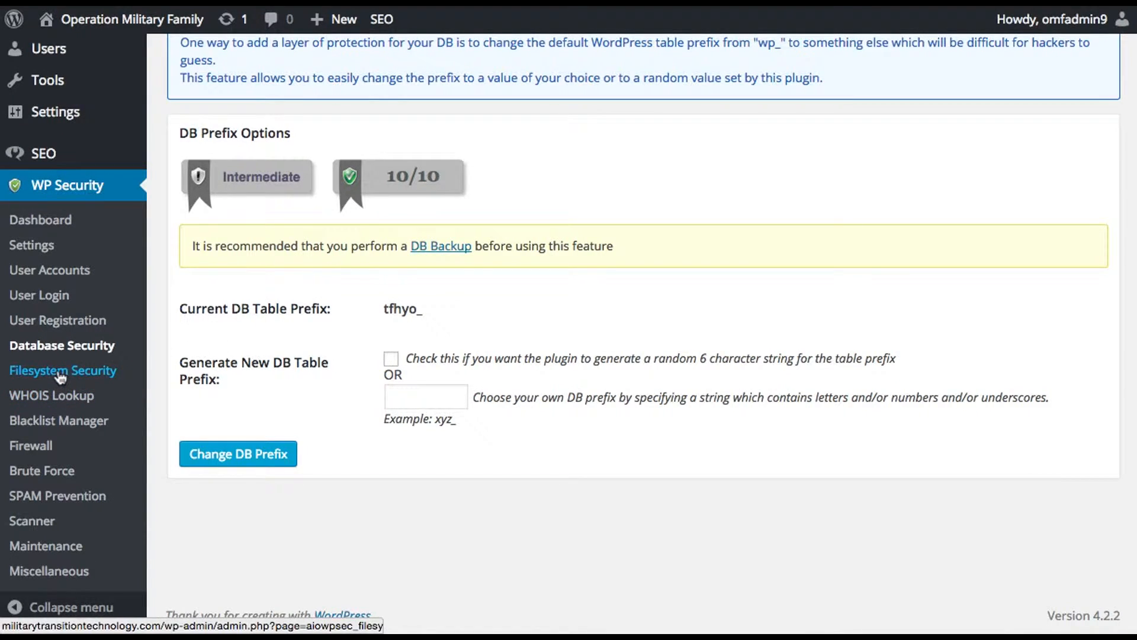
scroll(586, 353, up, 5)
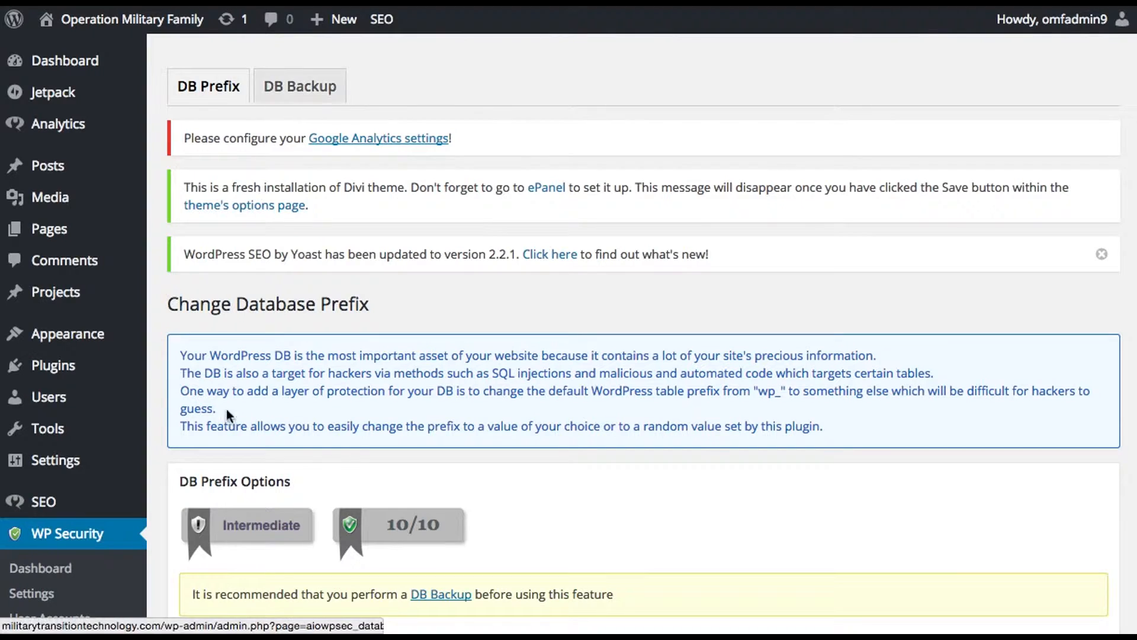
scroll(226, 409, down, 5)
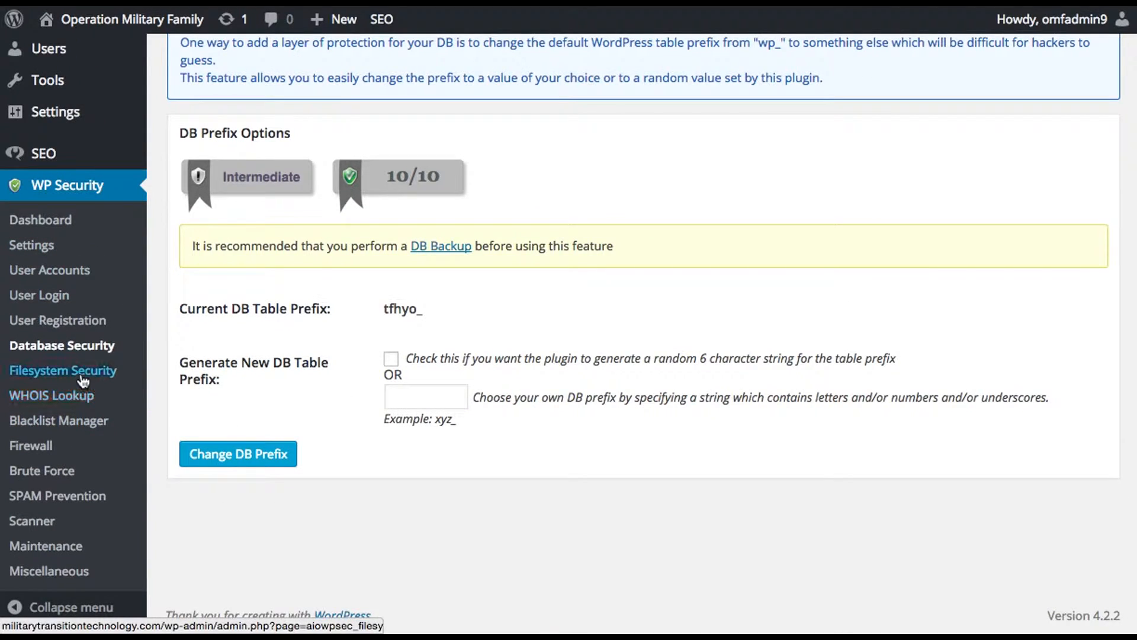
Step: Open WP Security's Filesystem Security settings and review the WP directory and file permissions scan results
click(81, 375)
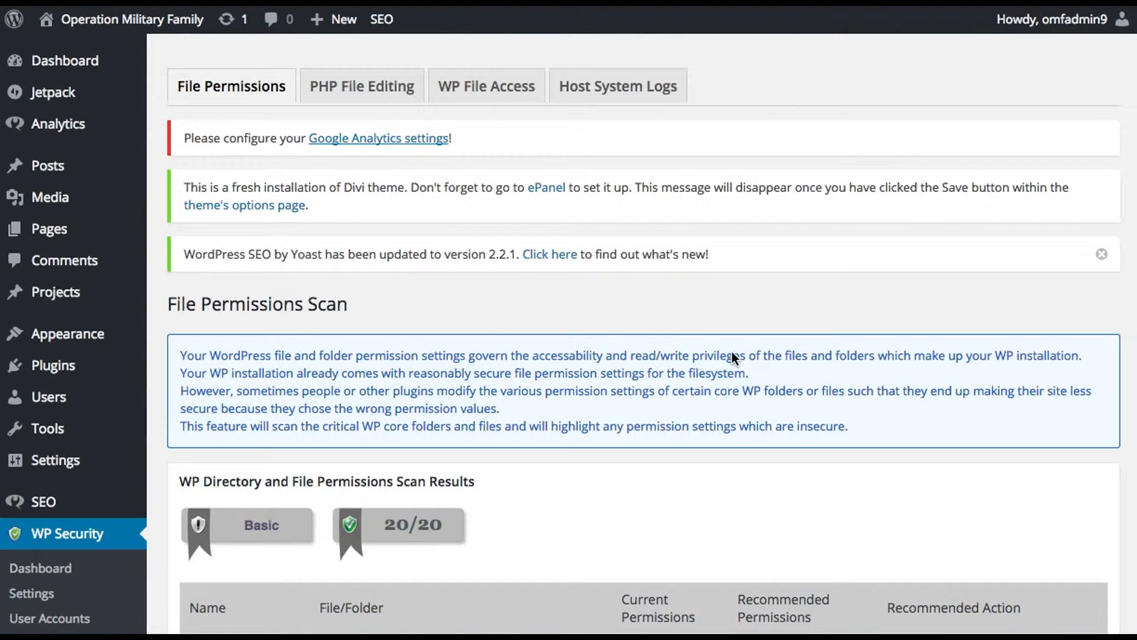
scroll(732, 352, down, 2)
scroll(708, 354, down, 4)
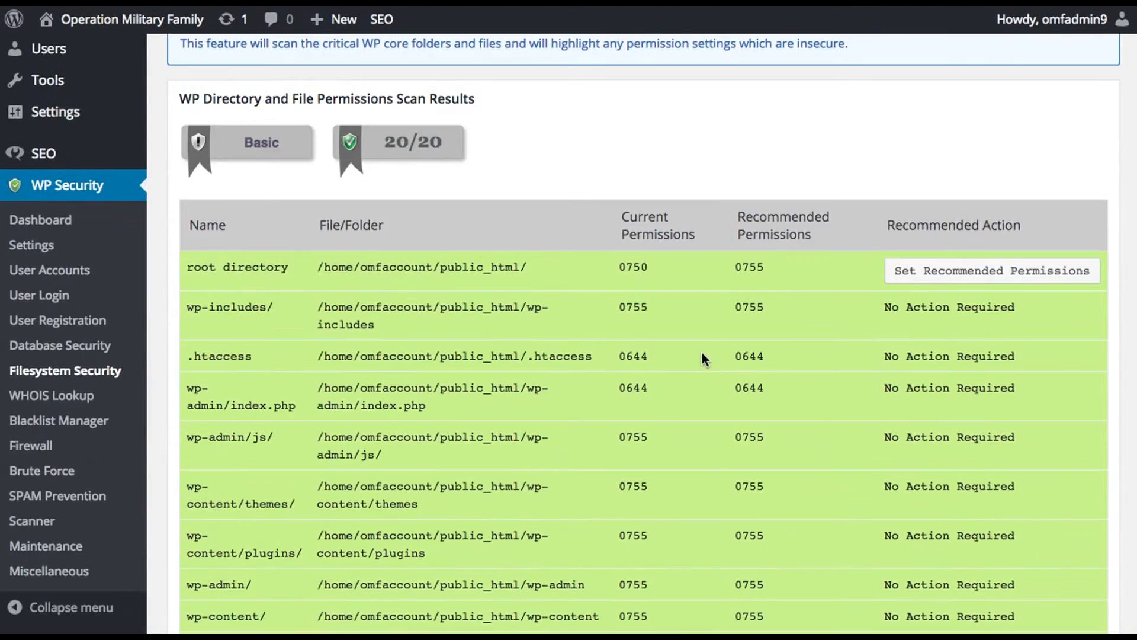
scroll(702, 353, up, 7)
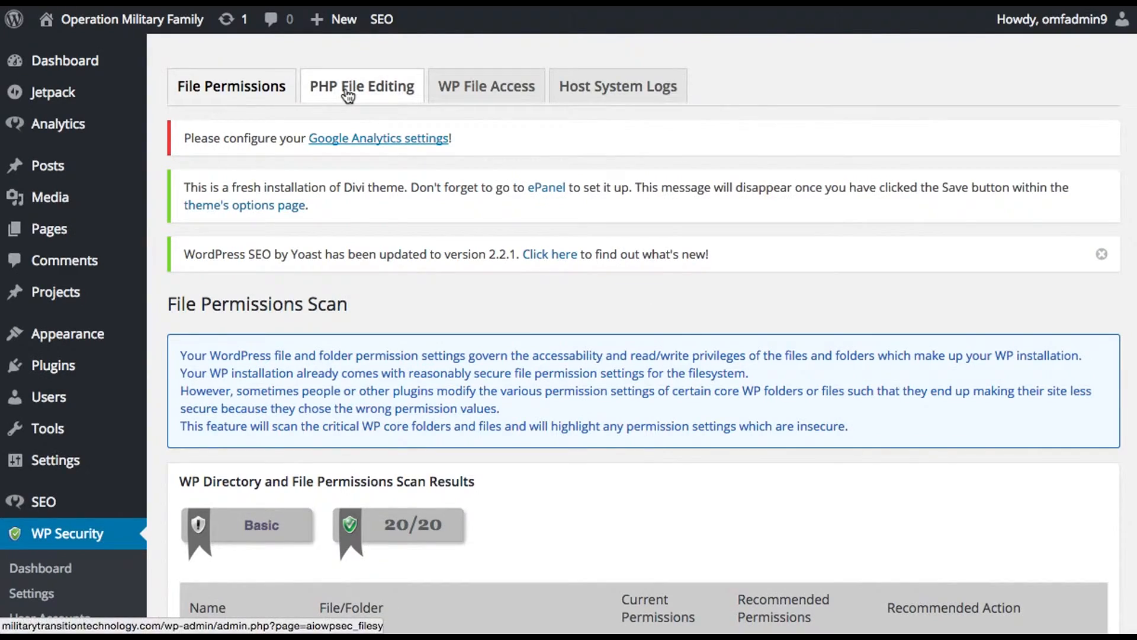
click(382, 93)
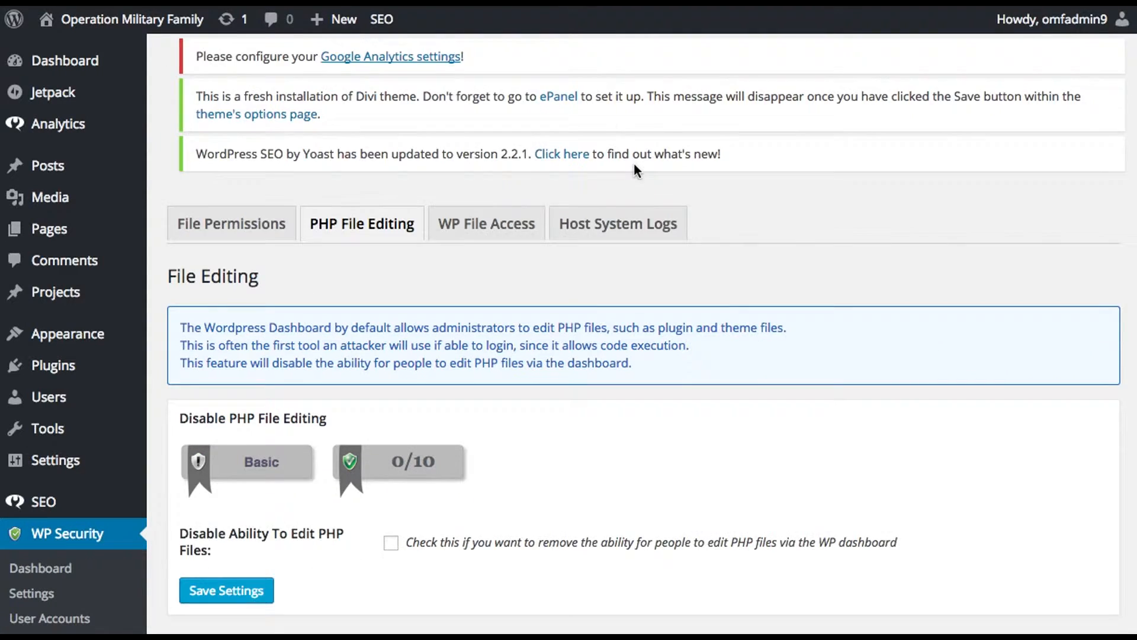
scroll(667, 377, down, 3)
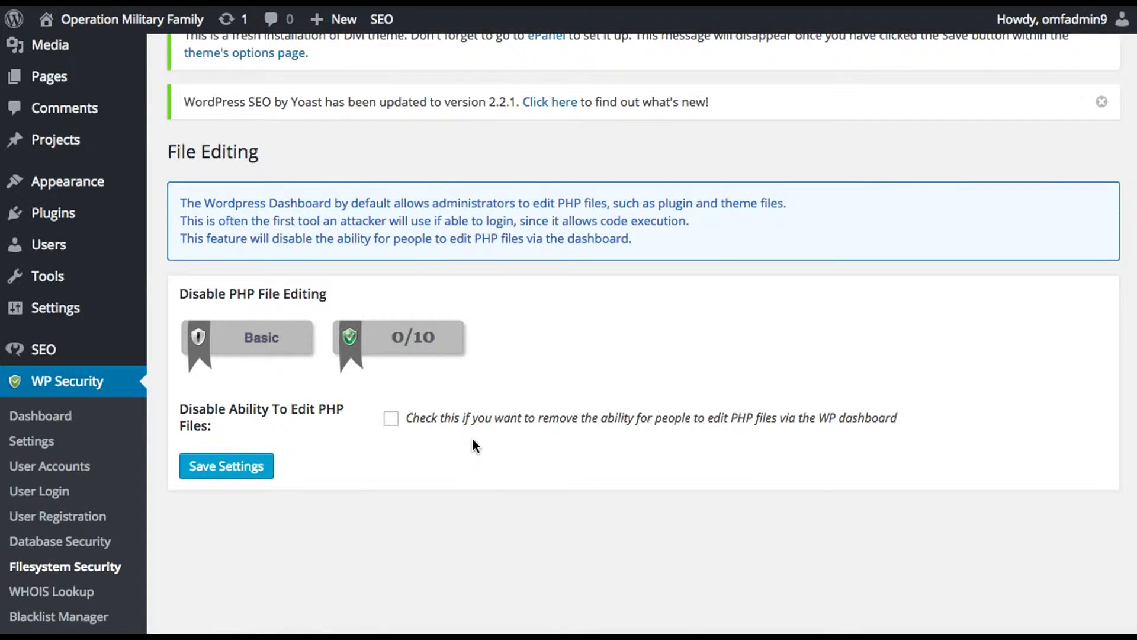
click(391, 424)
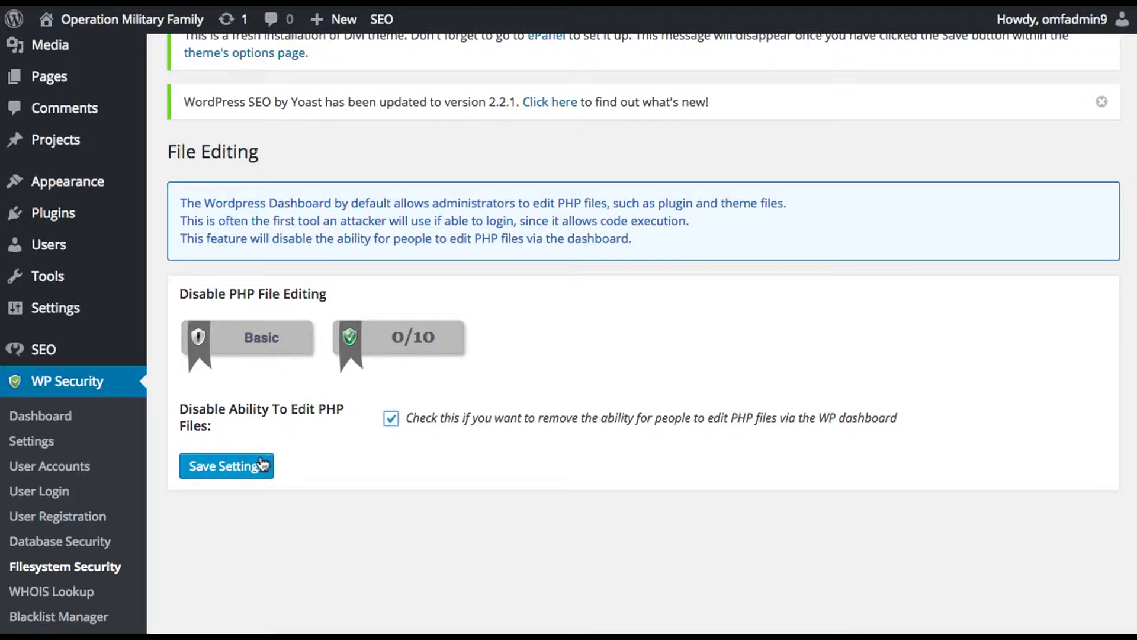
click(391, 419)
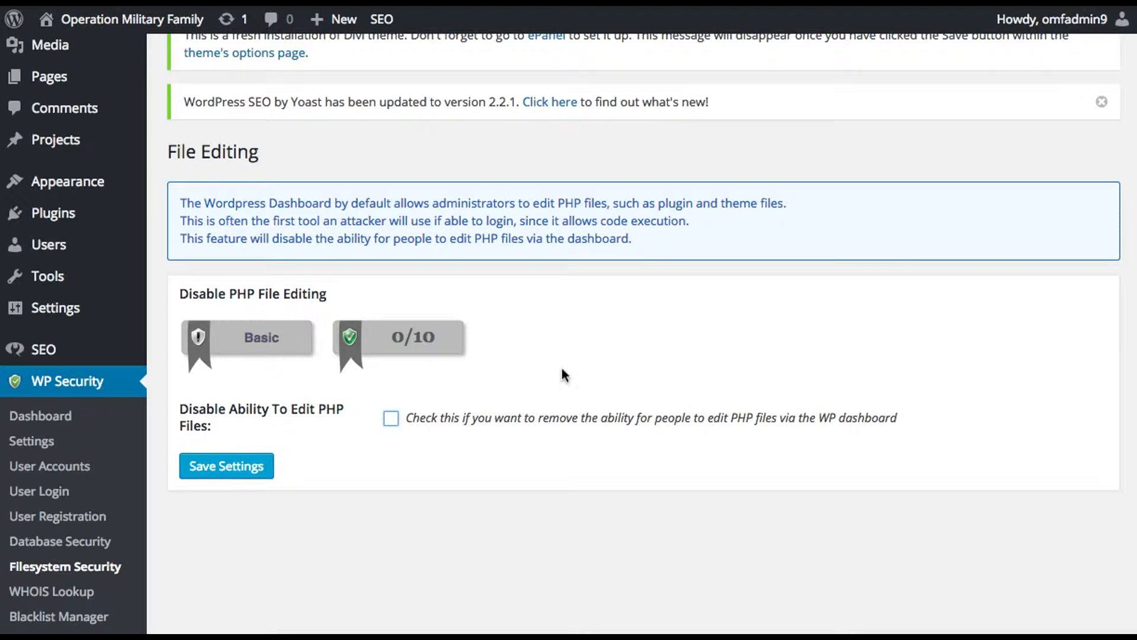
scroll(563, 373, up, 3)
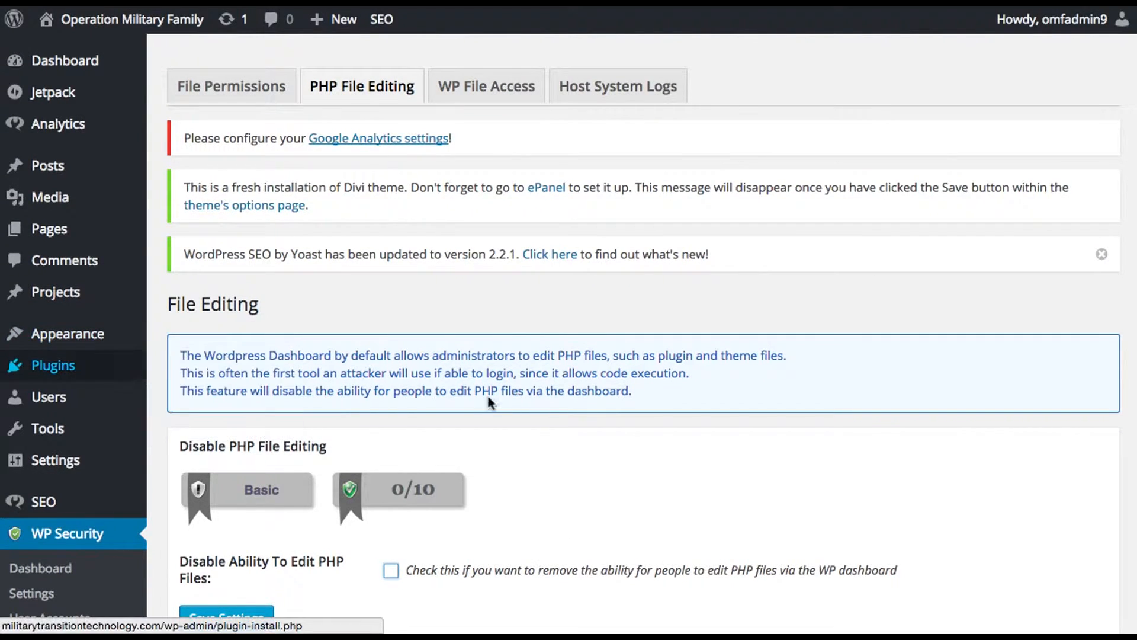
Step: In WP Security's Firewall settings, enable basic firewall protection and save the basic firewall settings
scroll(524, 502, down, 2)
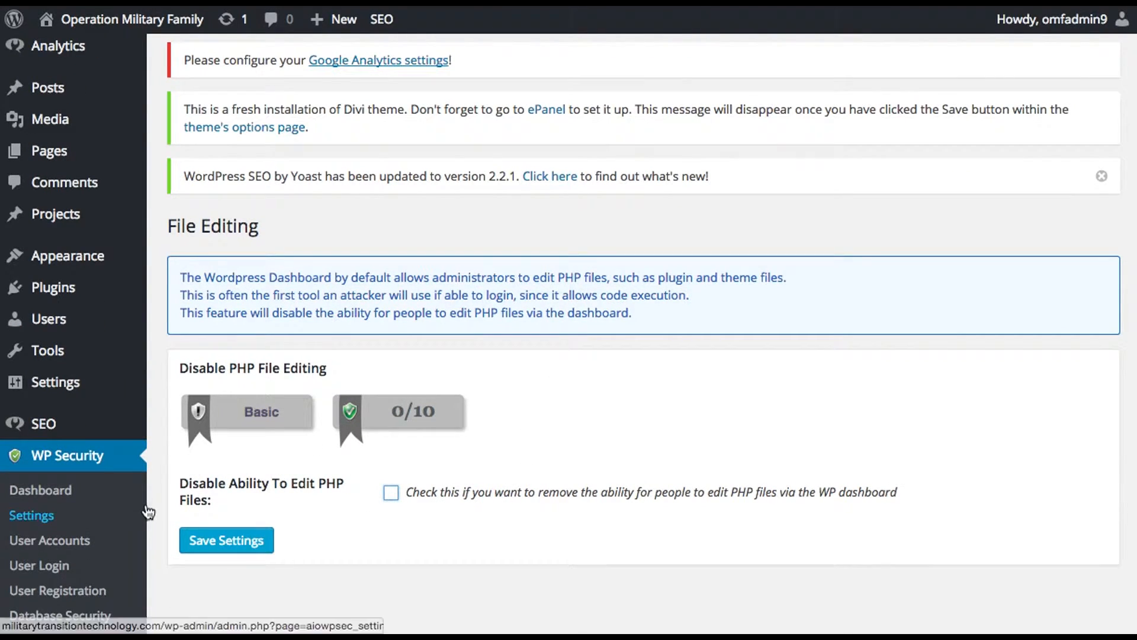
scroll(36, 516, down, 2)
scroll(251, 519, down, 3)
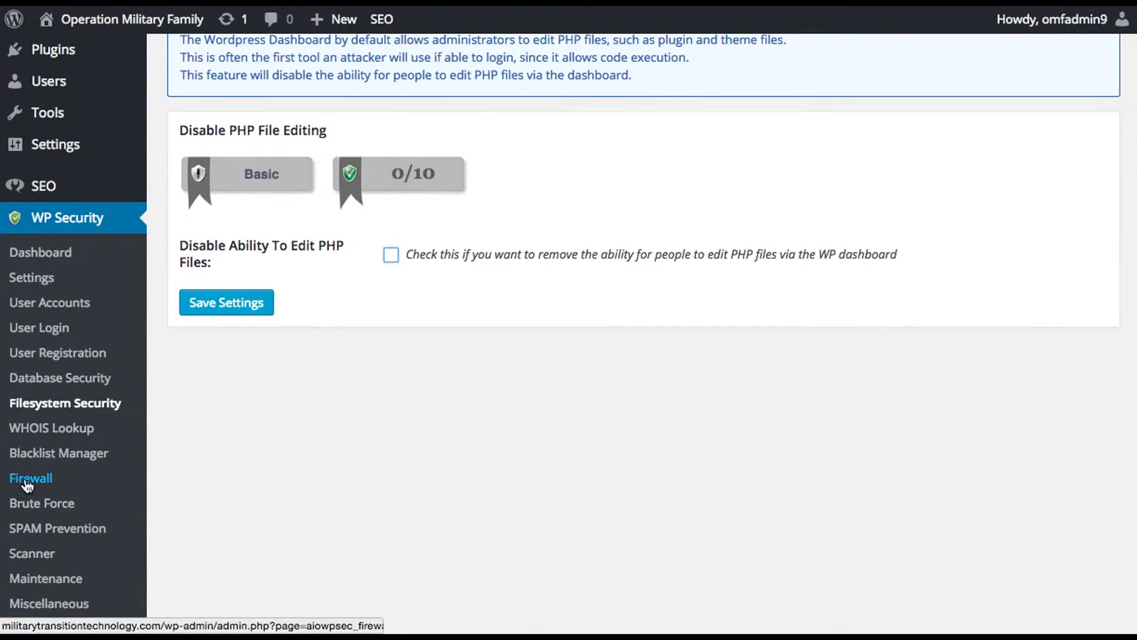
click(36, 478)
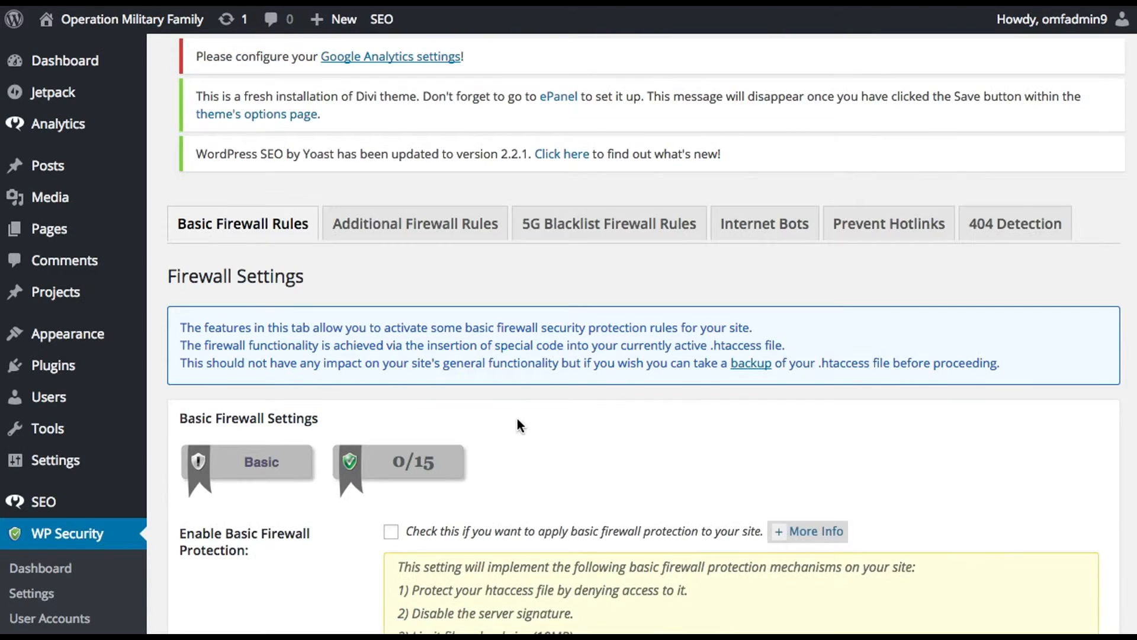
scroll(551, 407, down, 2)
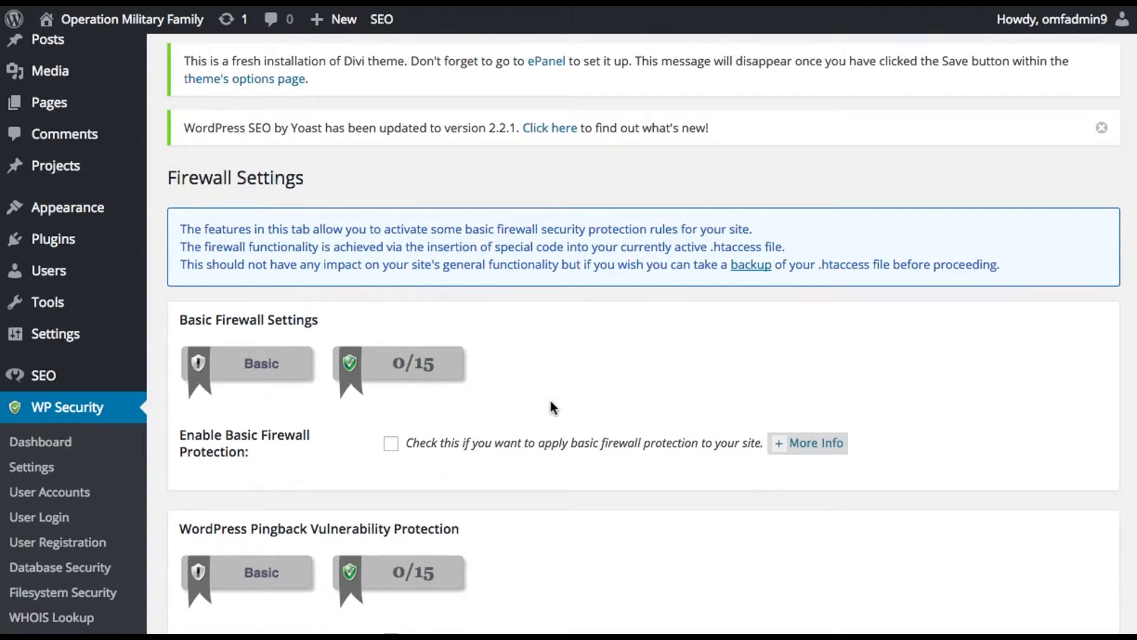
click(393, 448)
scroll(547, 453, down, 2)
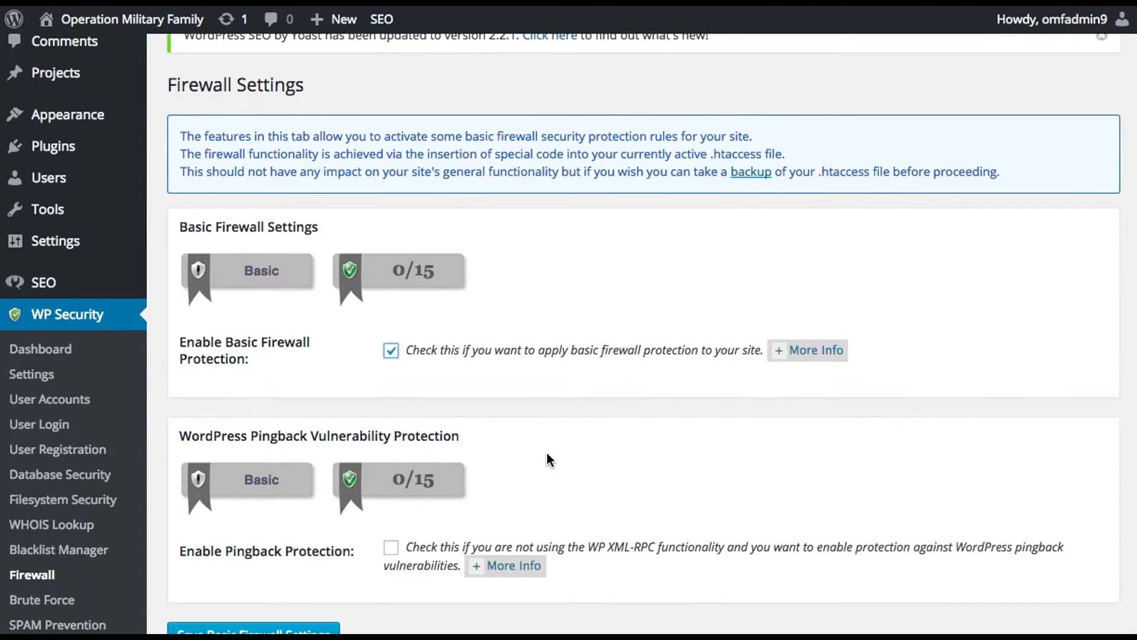
scroll(546, 453, down, 2)
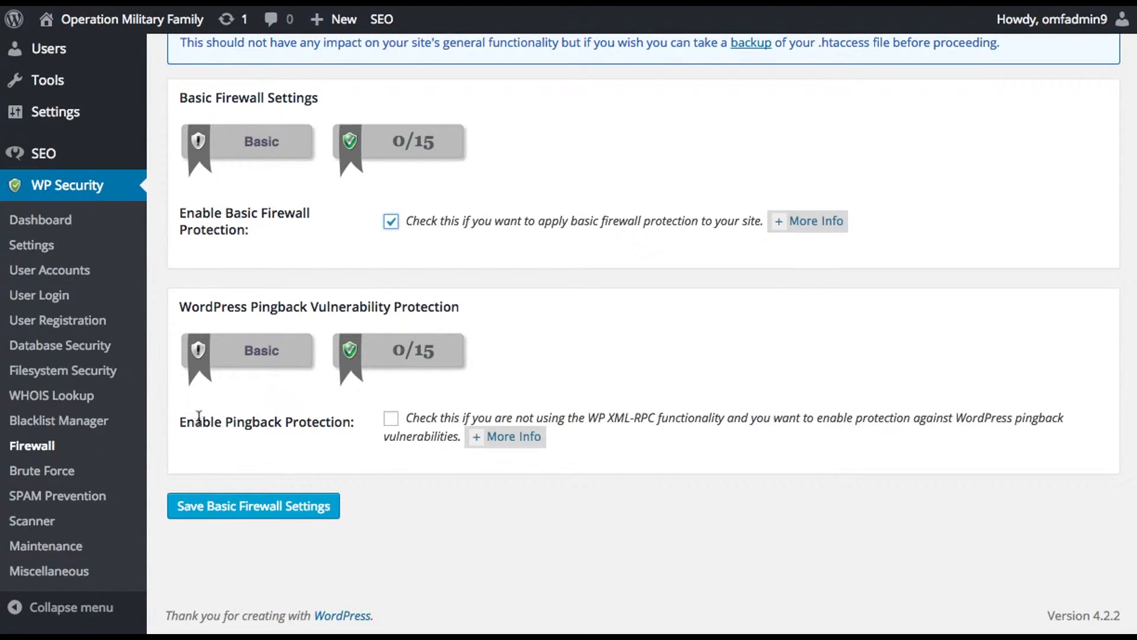
drag(201, 472, 405, 439)
click(346, 435)
click(265, 507)
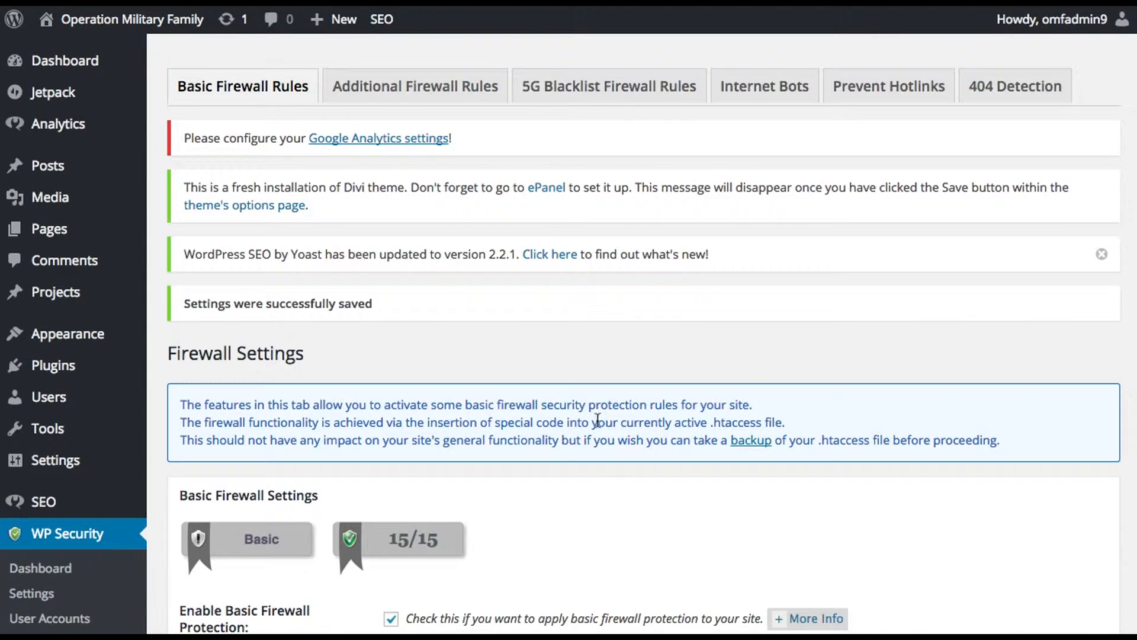
scroll(596, 432, down, 5)
scroll(611, 404, up, 5)
Step: In the Additional Firewall Rules, disable index views and disable trace and track
click(441, 88)
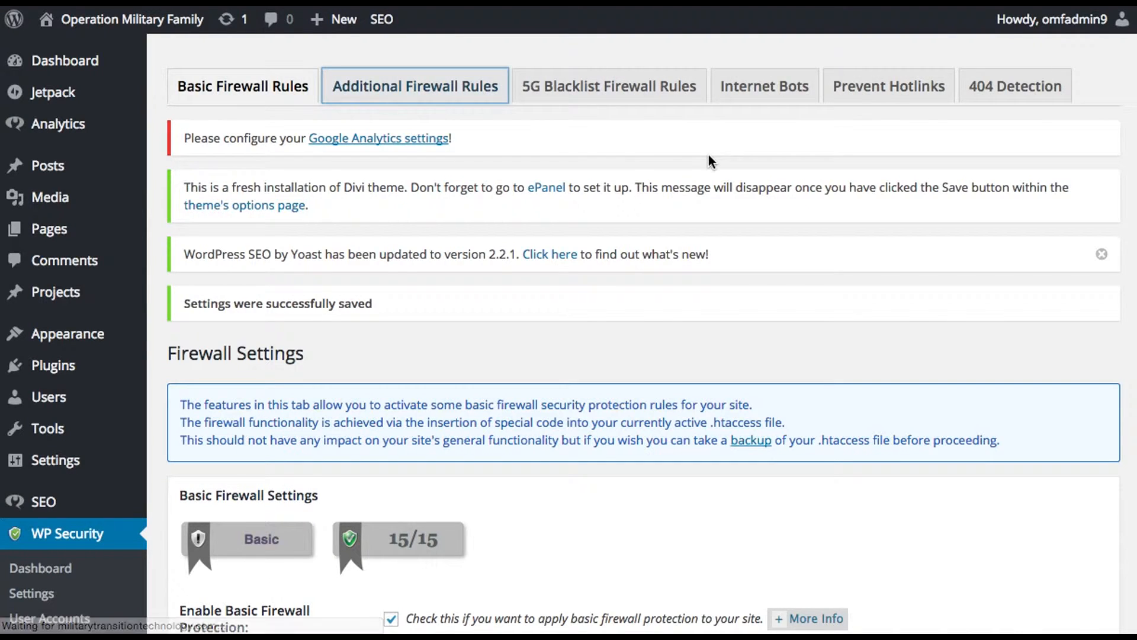
scroll(658, 252, down, 6)
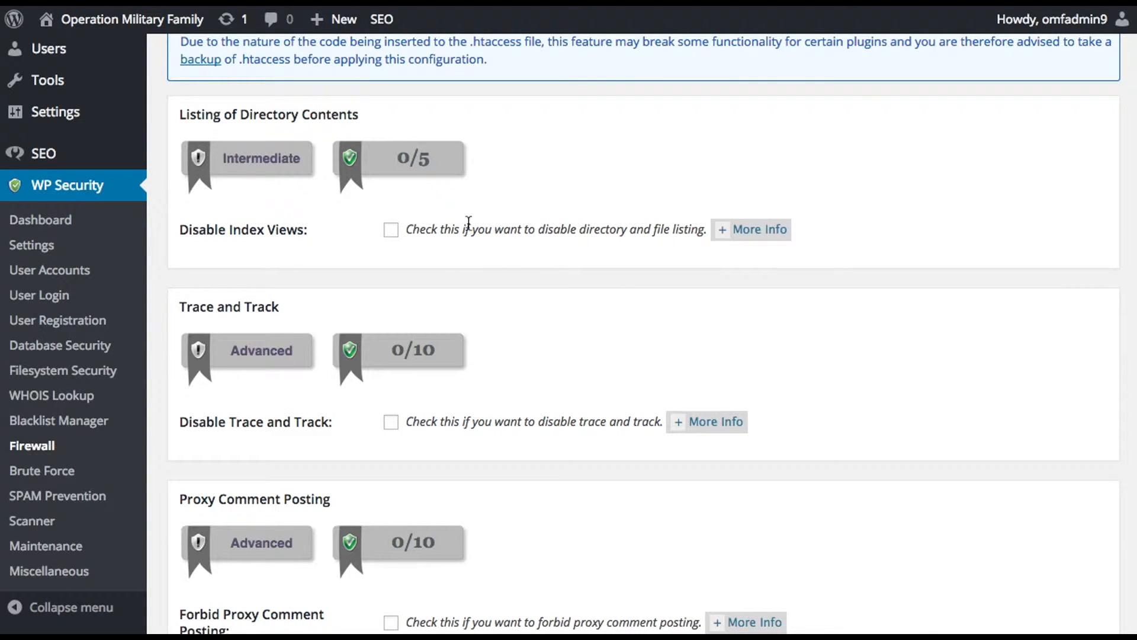
click(399, 230)
scroll(566, 323, down, 1)
scroll(569, 329, down, 3)
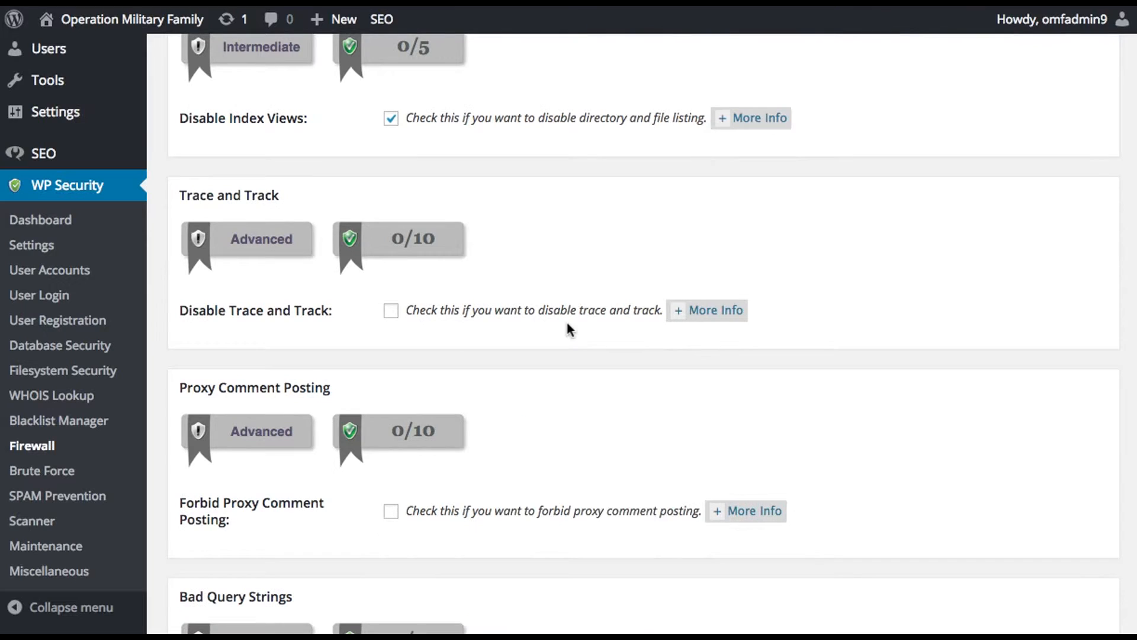
click(391, 310)
scroll(477, 359, down, 7)
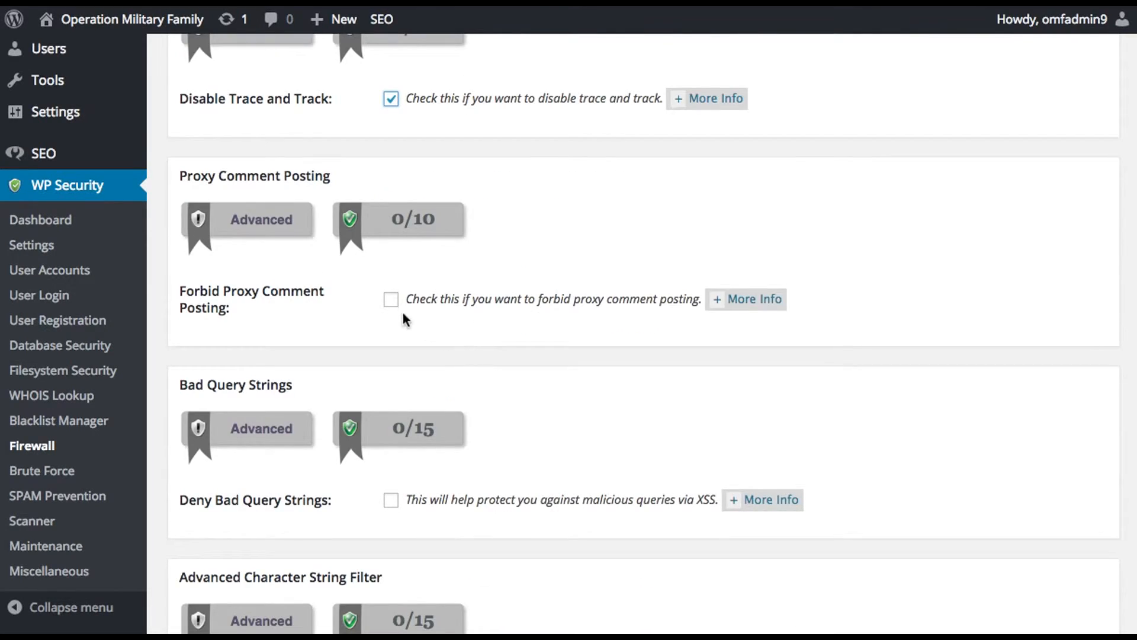
Step: Forbid proxy comment posting, deny bad query strings, enable the advanced character string filter, and save the additional firewall settings
click(391, 299)
scroll(564, 376, down, 4)
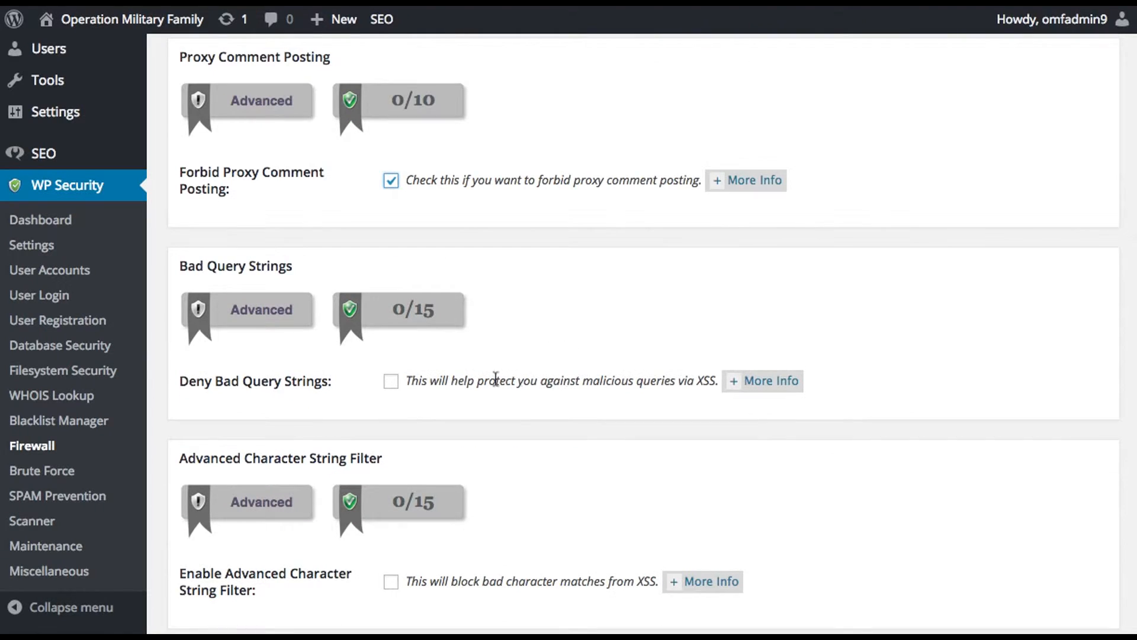
click(391, 380)
scroll(610, 407, down, 3)
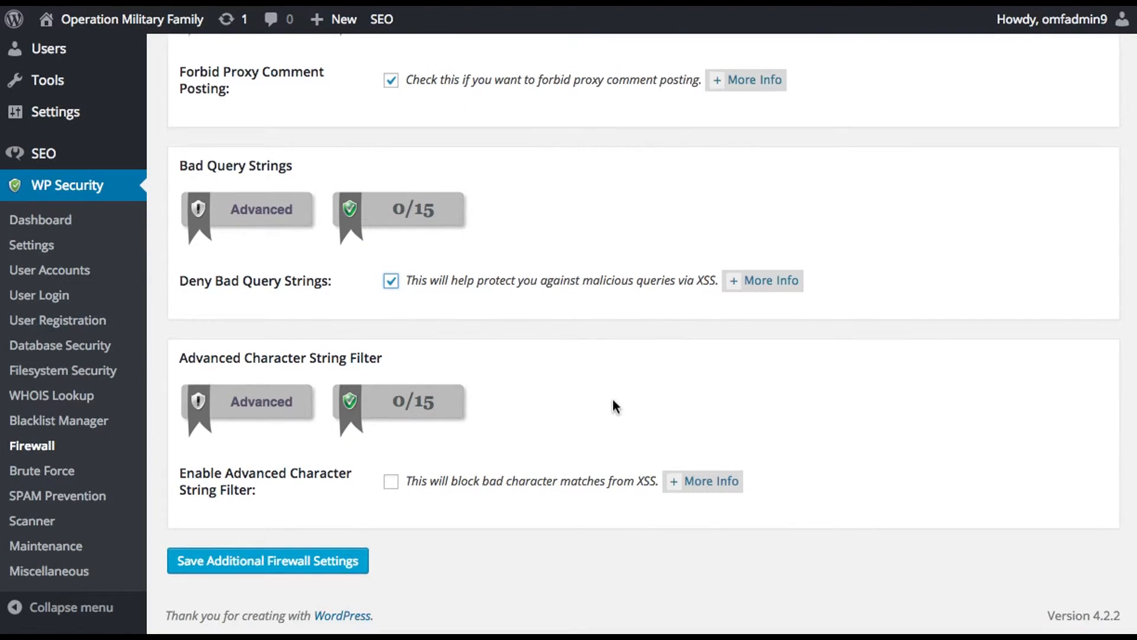
click(393, 485)
click(357, 561)
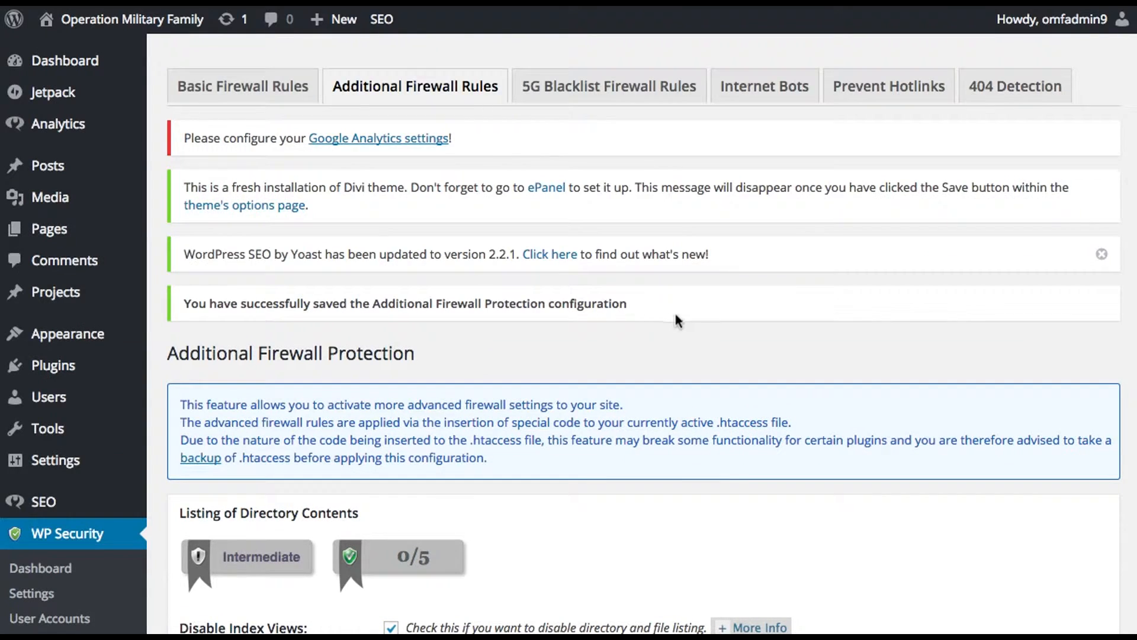
scroll(618, 350, down, 20)
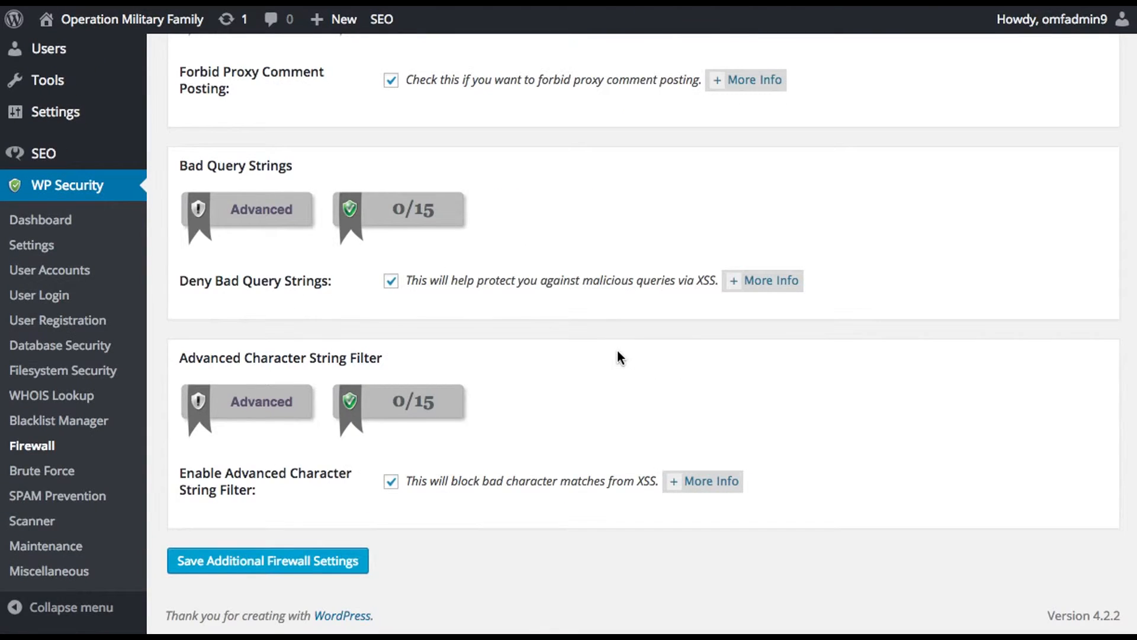
scroll(622, 357, up, 20)
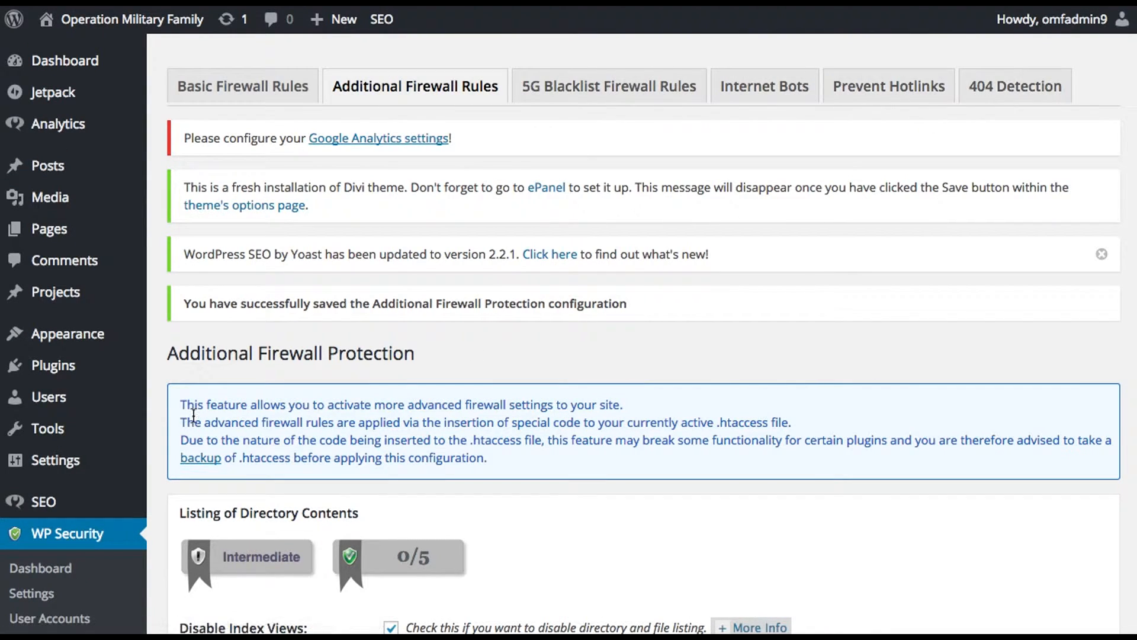
Step: Open WP Security's Brute Force settings and enable the rename login page feature
scroll(170, 430, down, 3)
scroll(169, 429, down, 2)
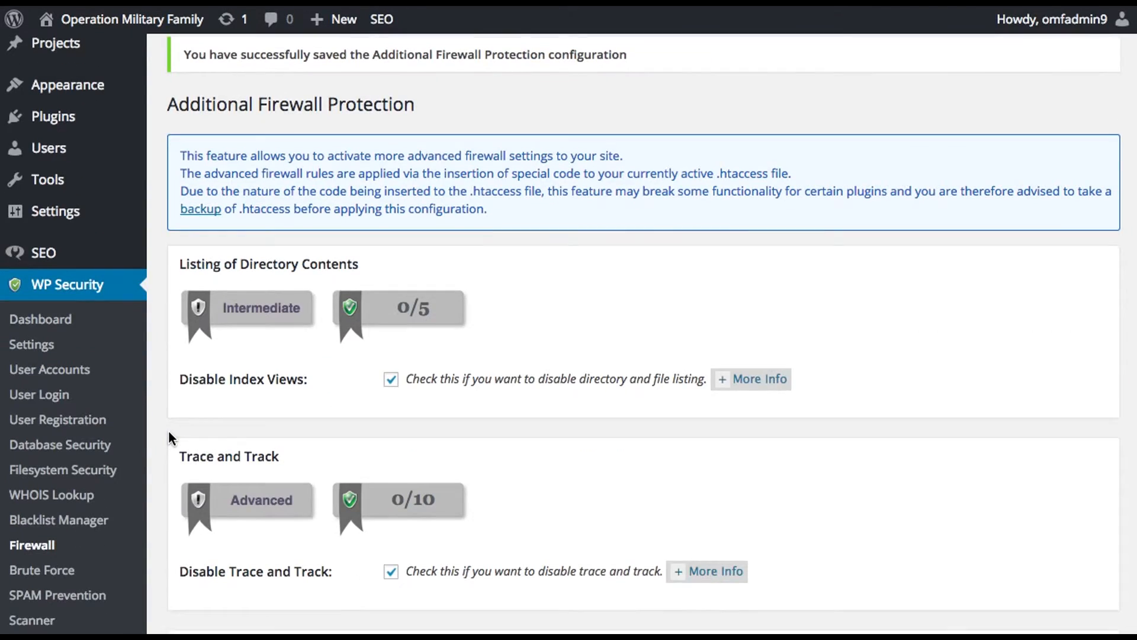
click(61, 567)
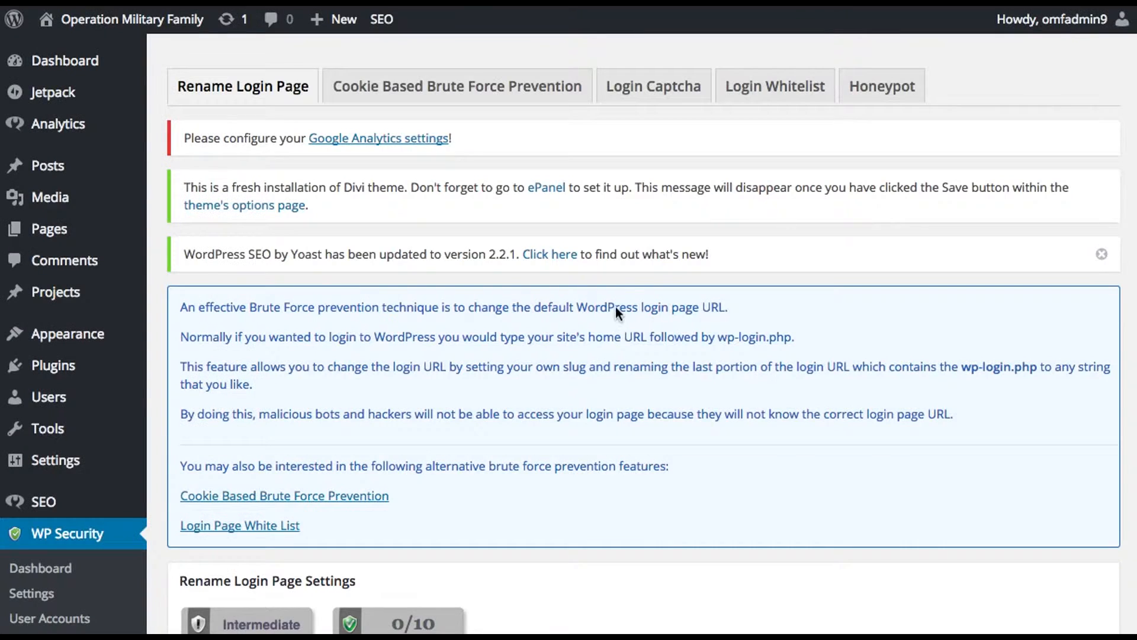
scroll(616, 307, down, 5)
scroll(598, 334, down, 3)
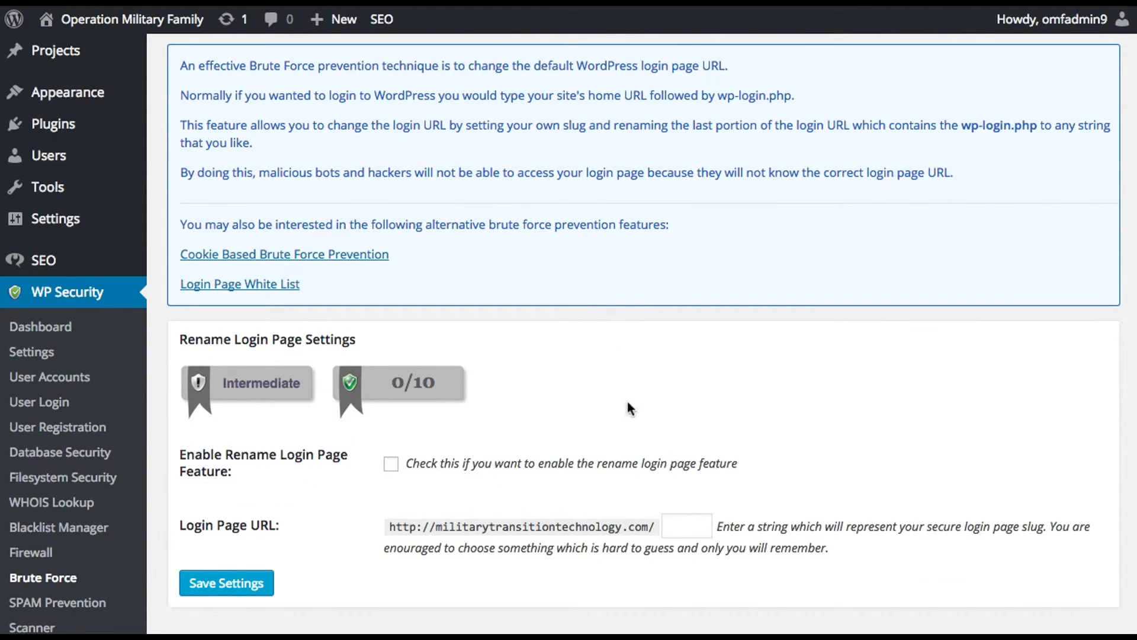
click(391, 464)
scroll(391, 468, down, 1)
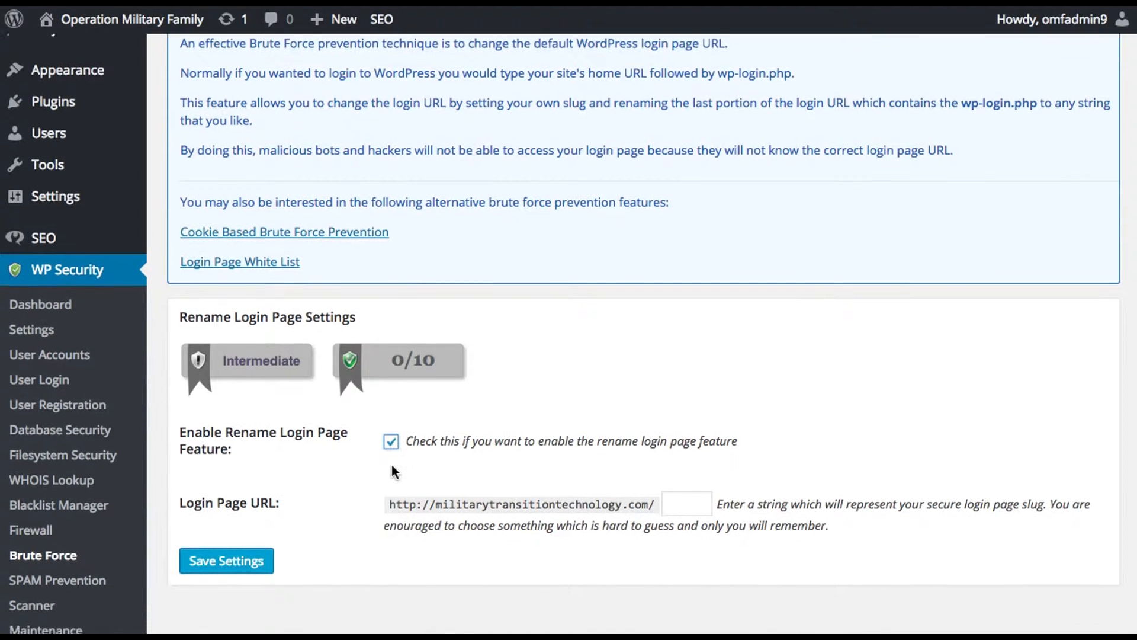
Step: Set the login page URL slug to "login-safe-protect-9099" and save the rename login page settings
click(675, 493)
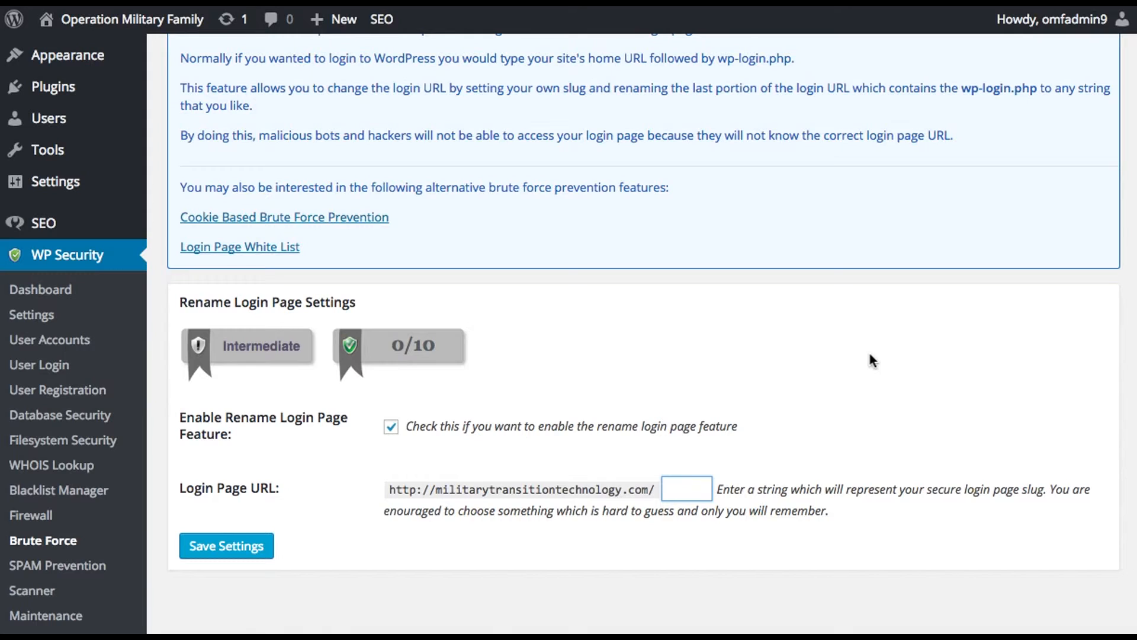
text(logi)
text(n-safe)
text(-protect)
text(-9099)
click(241, 551)
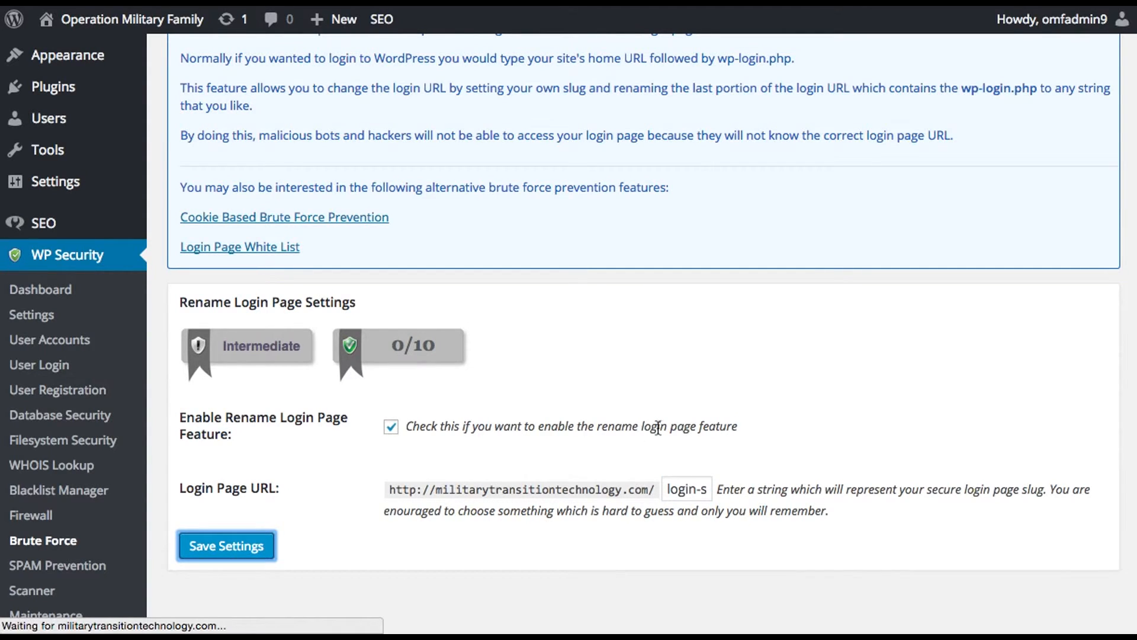
Step: Check the notice about the renamed login page and highlight the full current login URL
scroll(734, 393, down, 2)
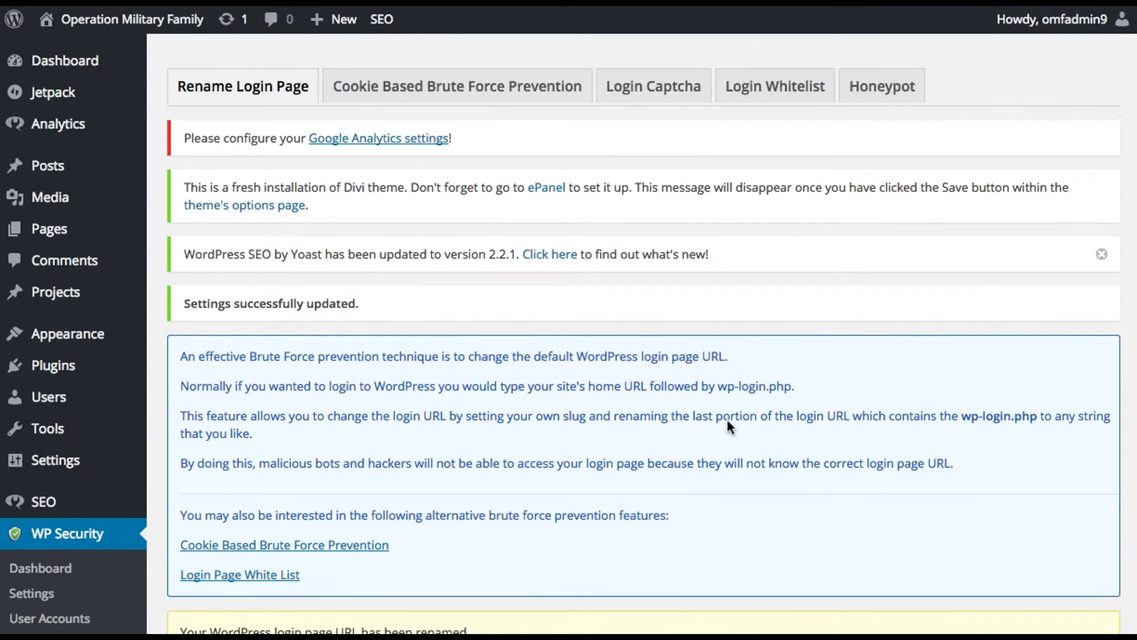
scroll(795, 436, down, 5)
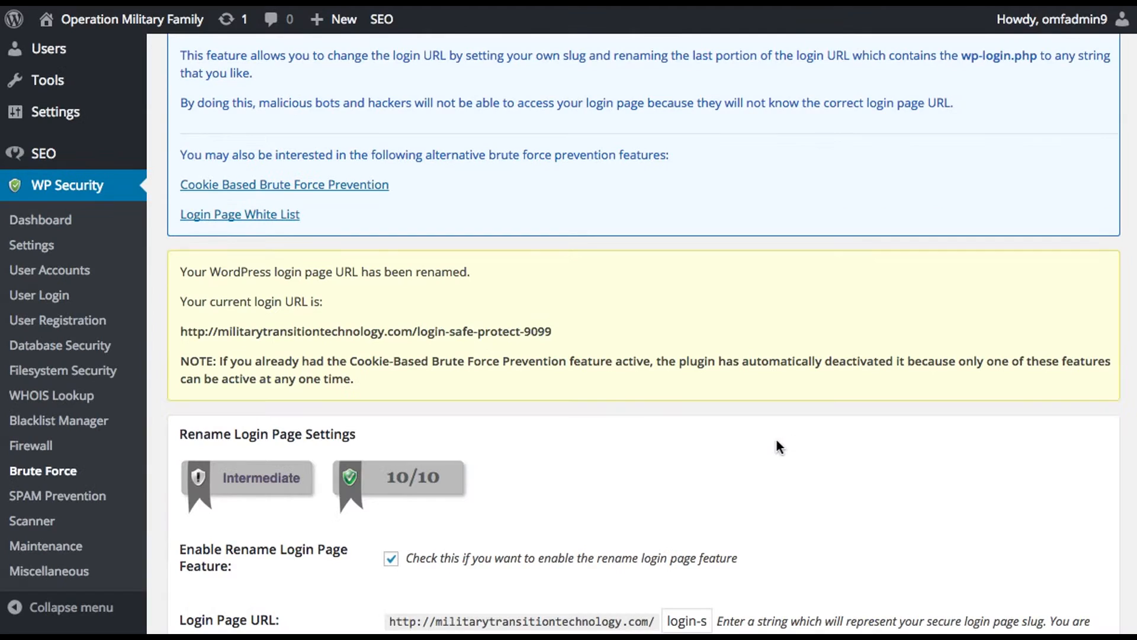
drag(579, 308, 168, 308)
key(super+c)
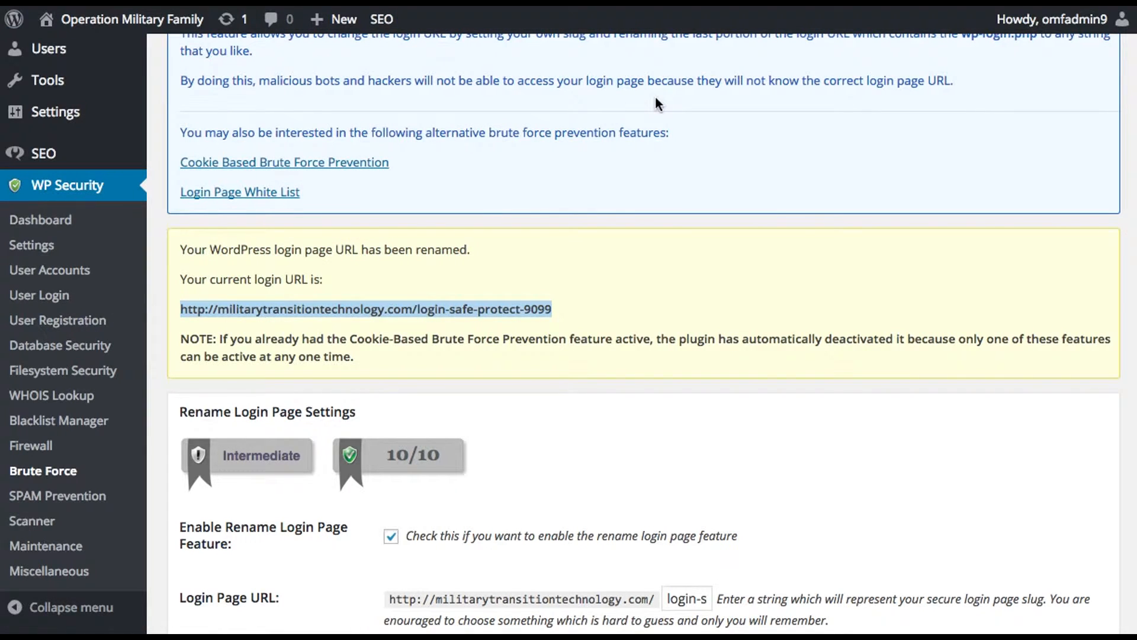
mouse_move(564, 629)
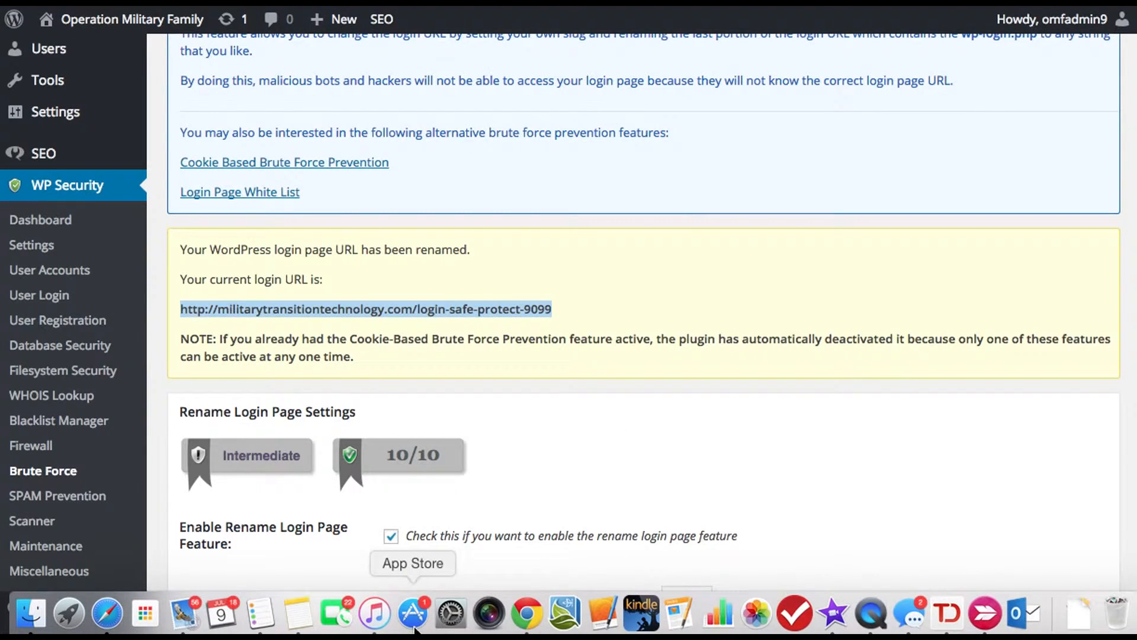
key(ctrl+Up)
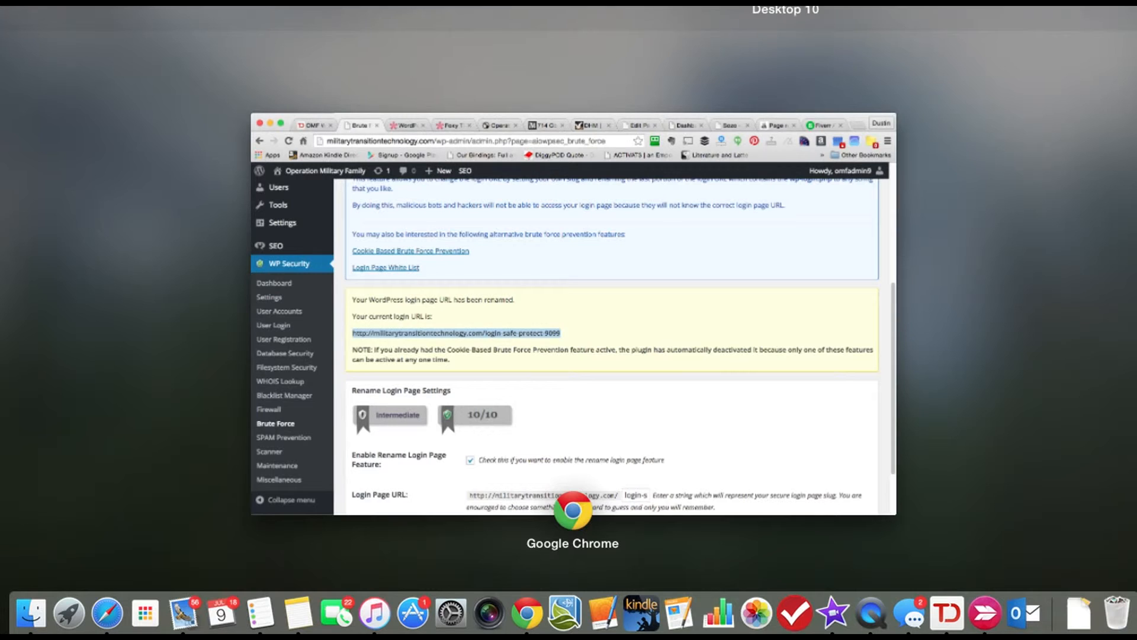
click(336, 8)
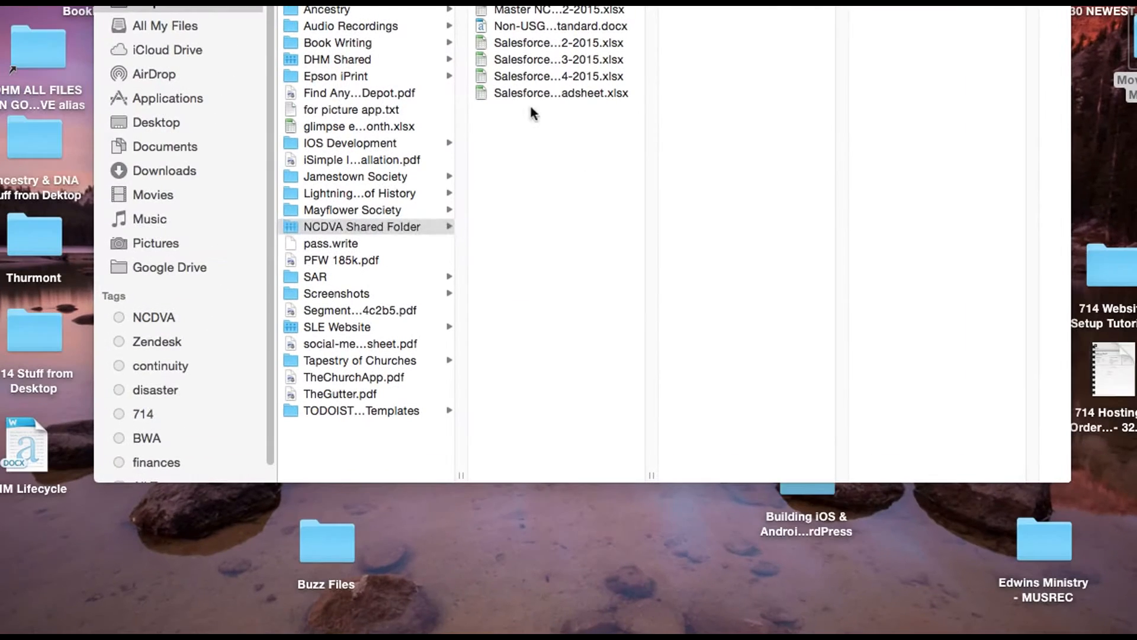
mouse_move(261, 627)
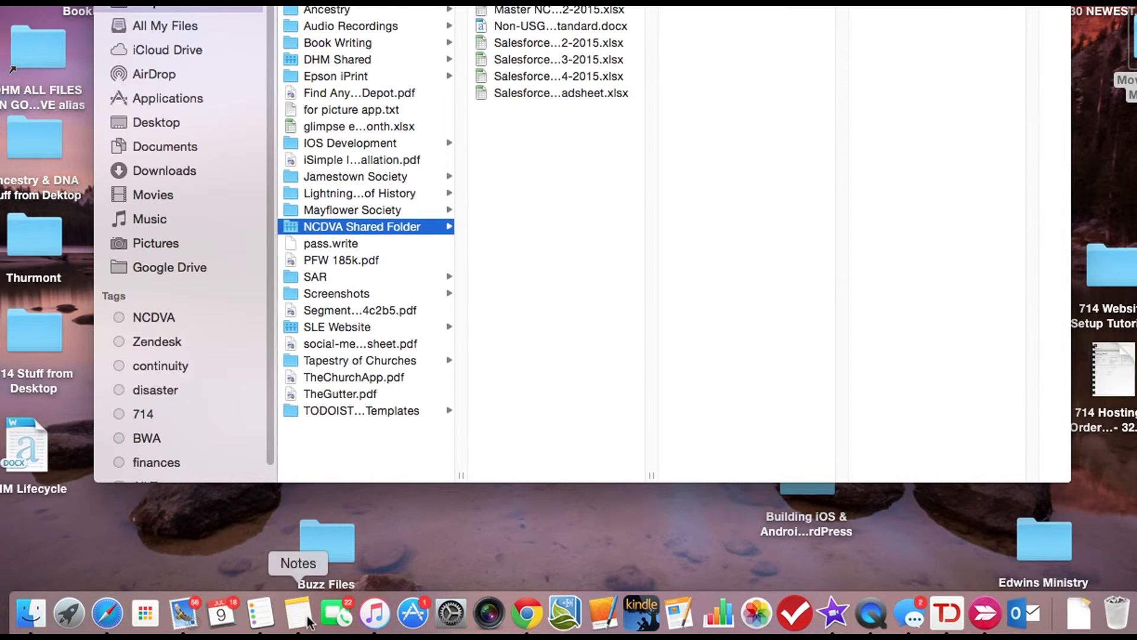
click(307, 616)
click(699, 337)
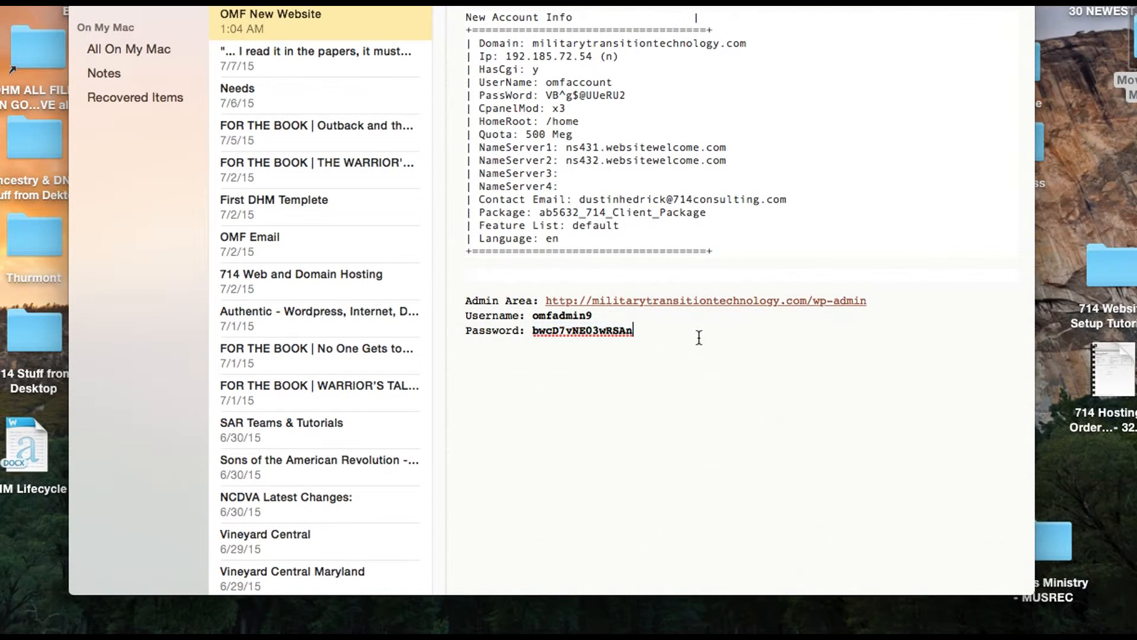
key(Return)
key(Return)
key(Return)
key(super+v)
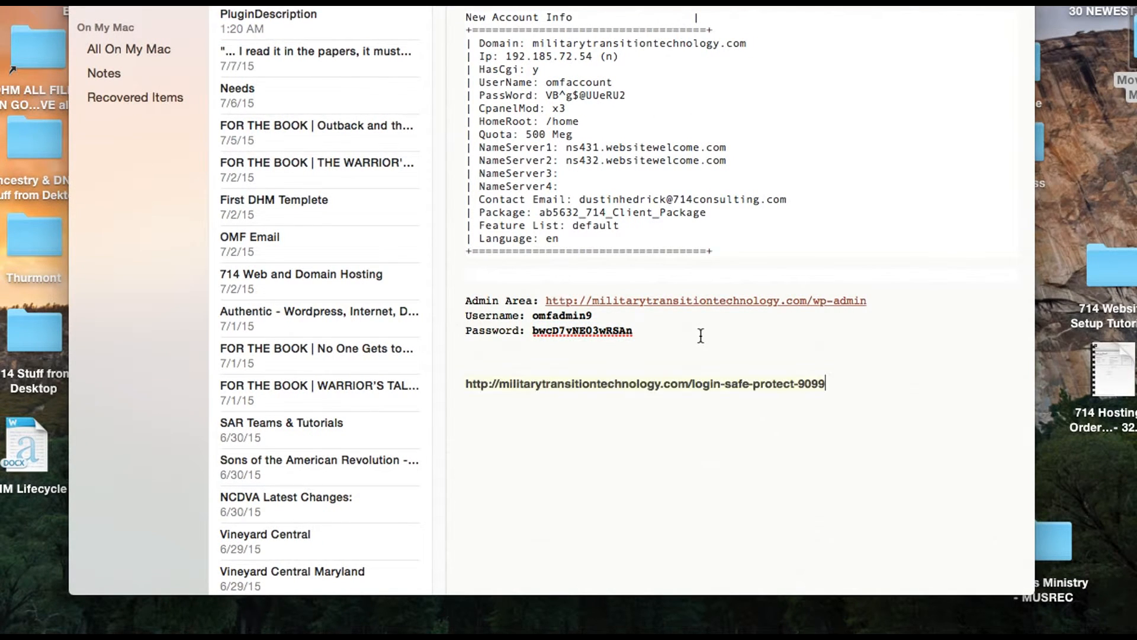
Step: Return to Chrome, open the Login Captcha settings under Brute Force, and enable the captcha on the login page
click(539, 610)
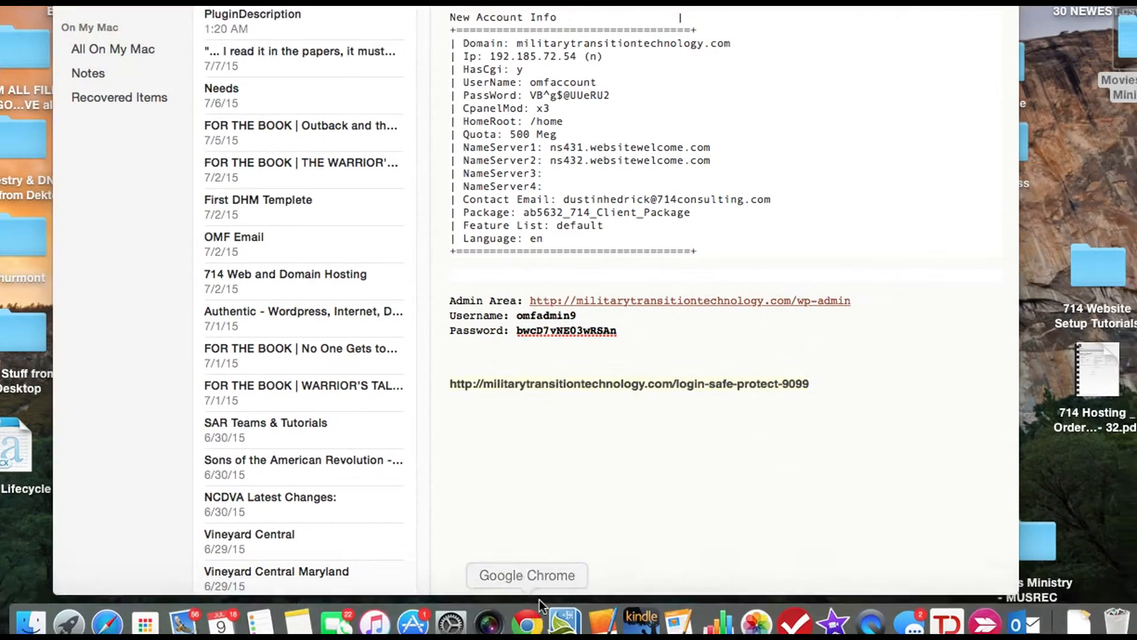
scroll(531, 480, down, 3)
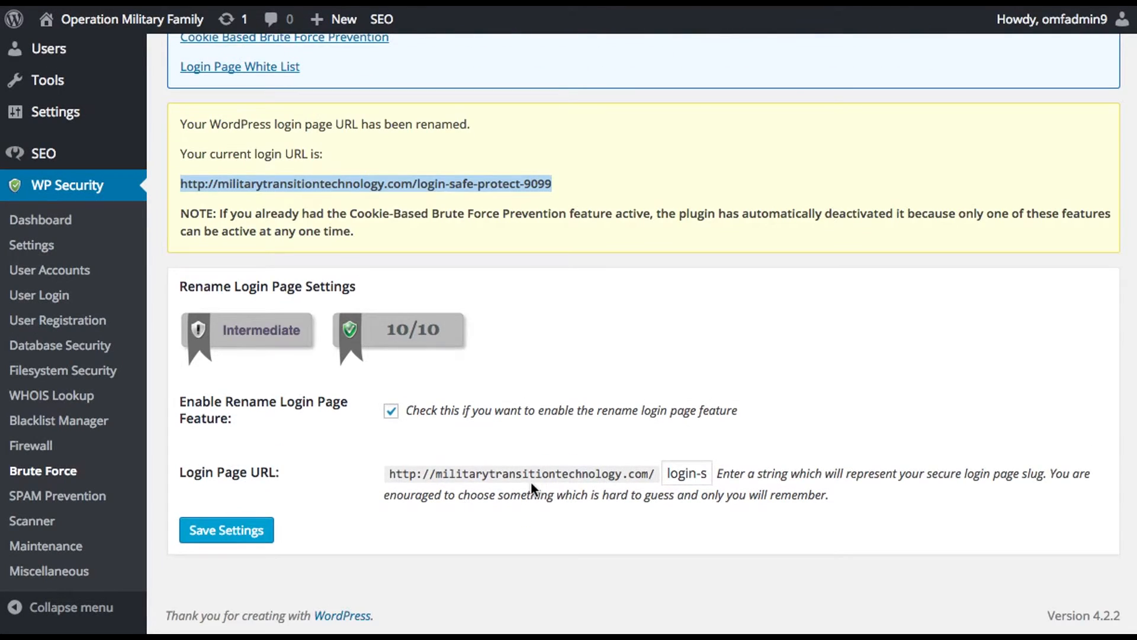
scroll(627, 322, up, 10)
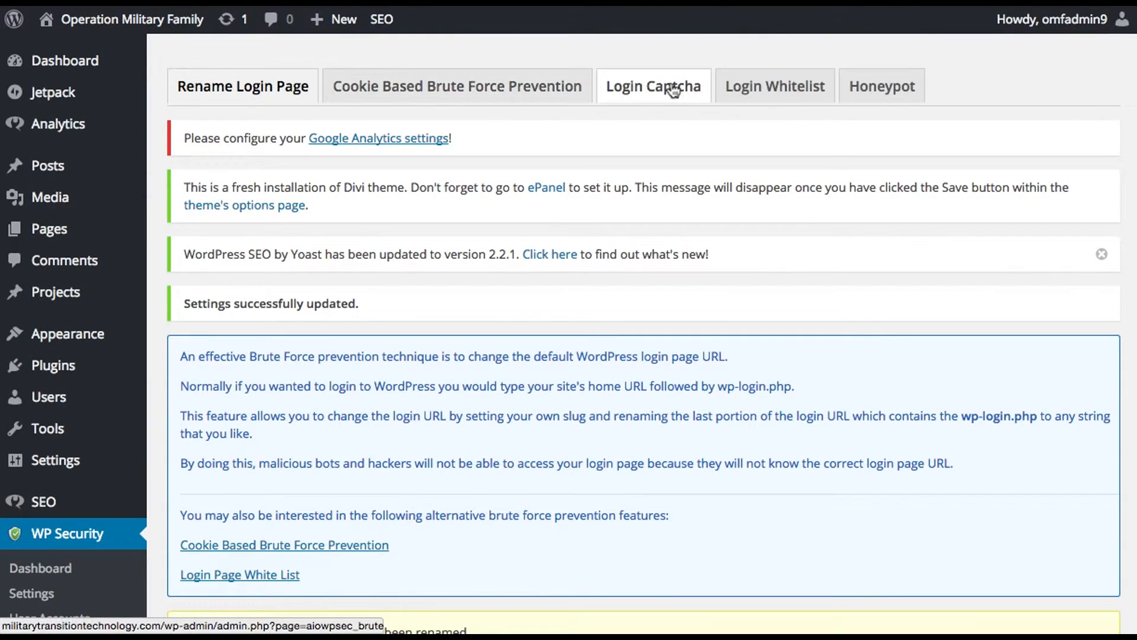
click(673, 90)
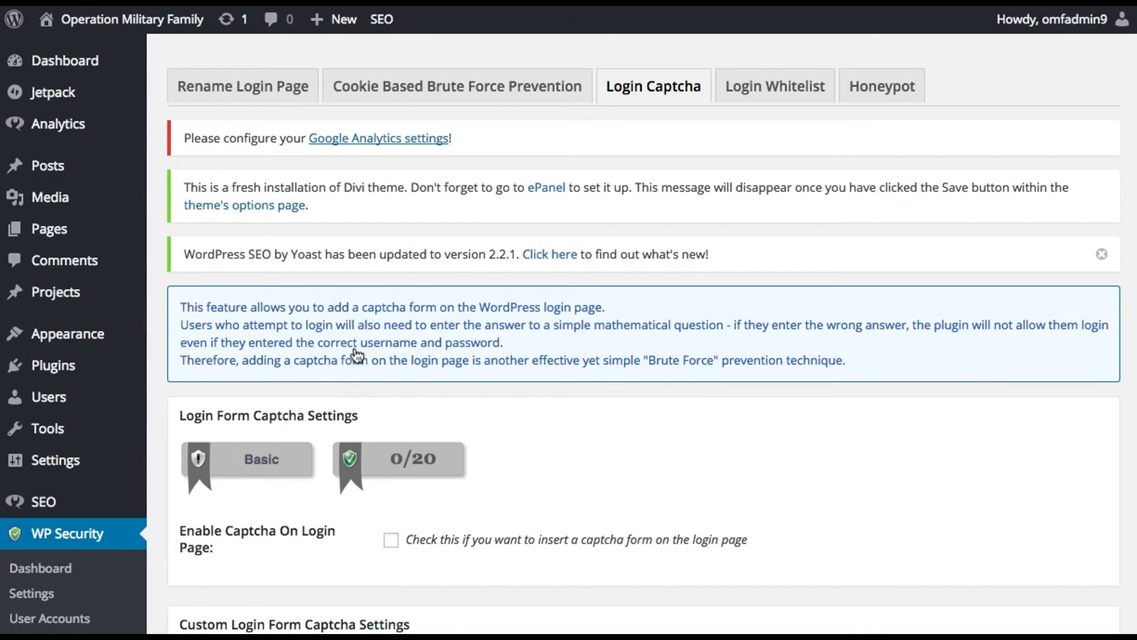
scroll(325, 397, down, 5)
click(391, 261)
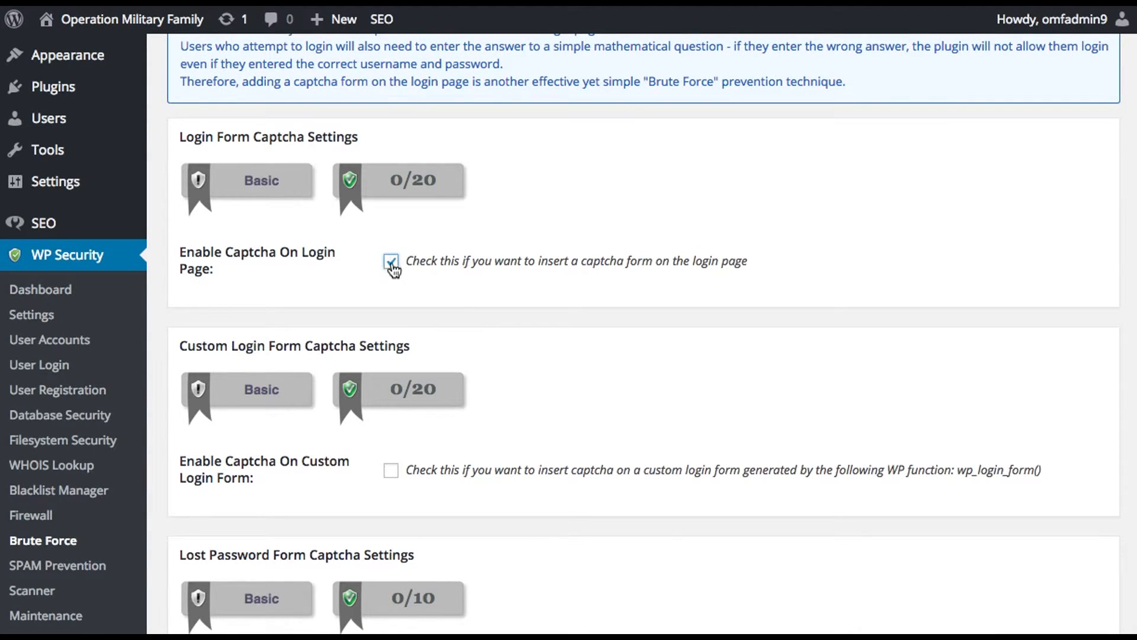
Step: Enable the captcha on the custom login form and the lost password page, save the captcha settings and review them
scroll(489, 343, down, 2)
click(391, 371)
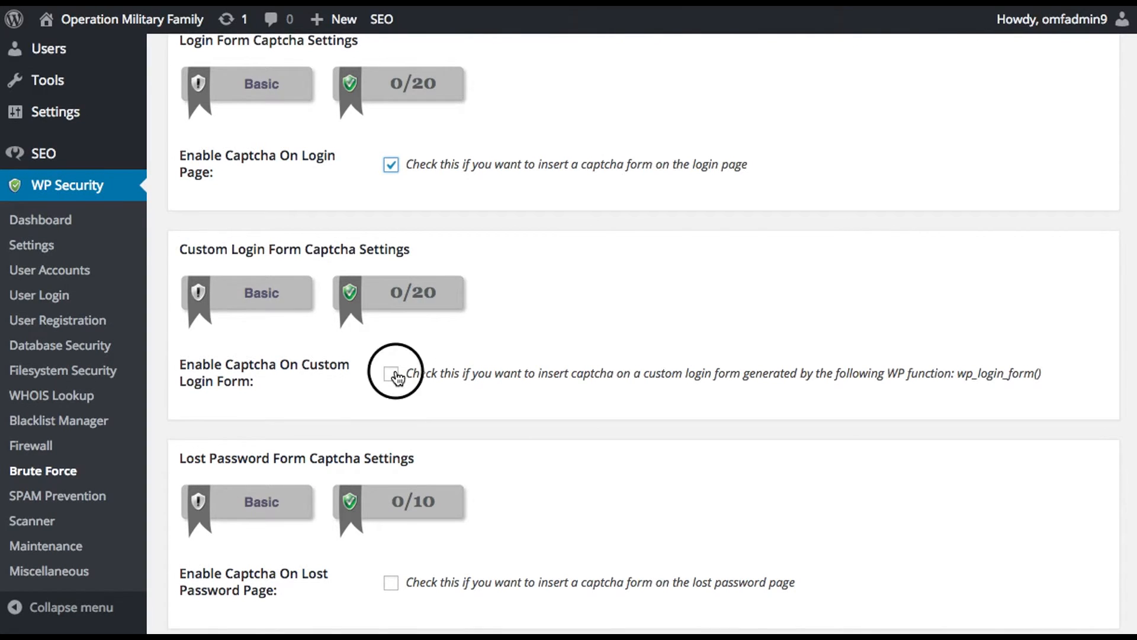
scroll(417, 378, down, 1)
scroll(417, 376, down, 1)
click(391, 483)
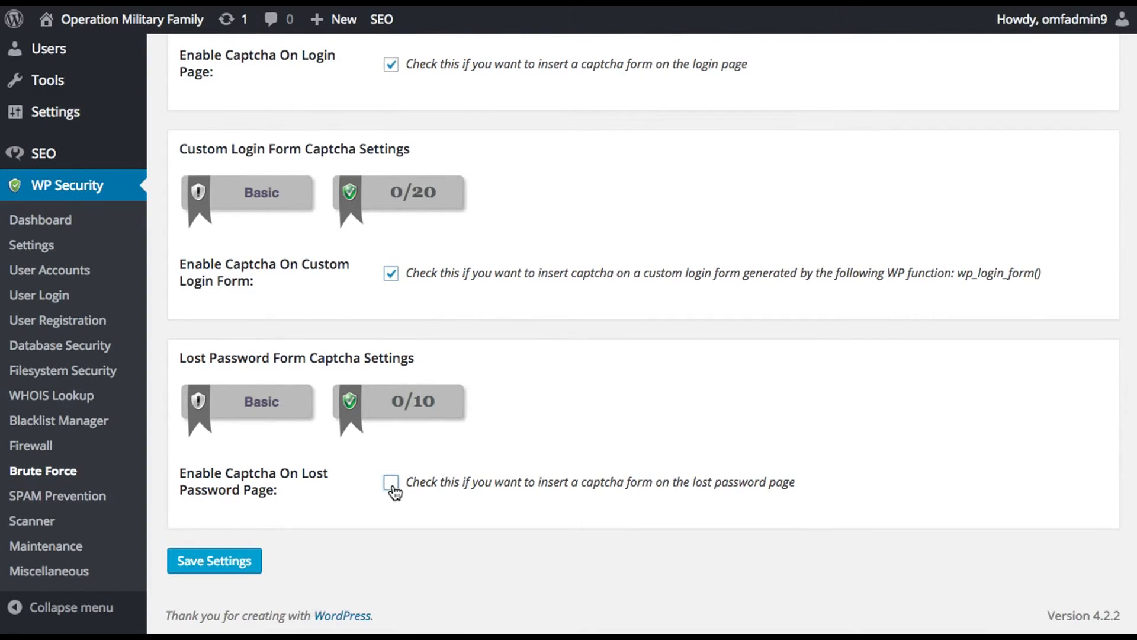
click(205, 567)
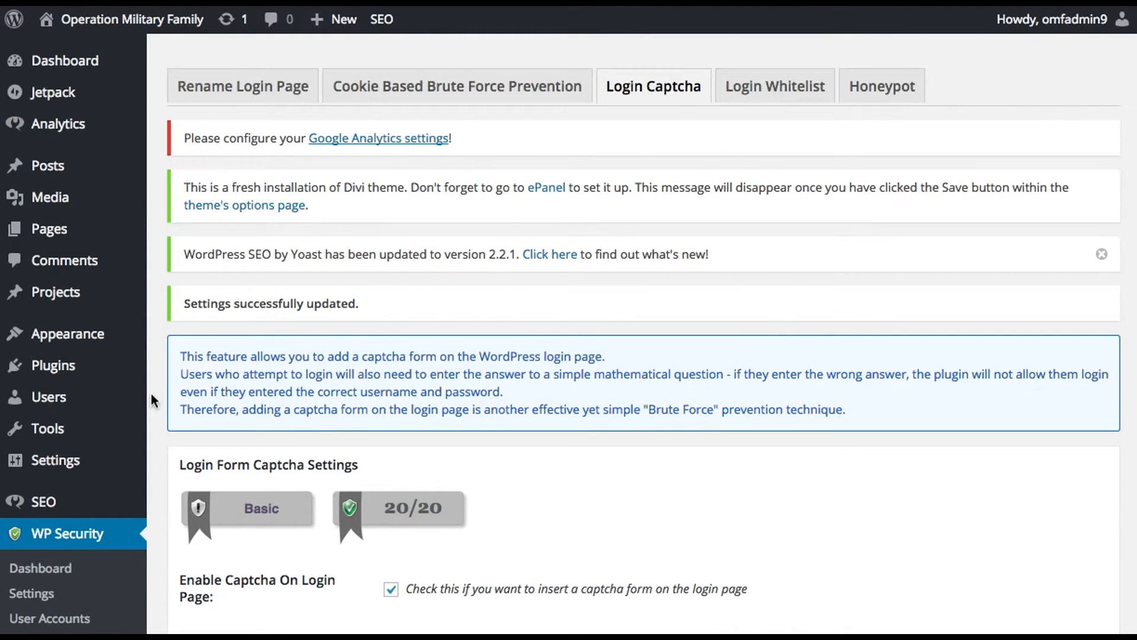
scroll(158, 394, down, 4)
scroll(160, 398, down, 2)
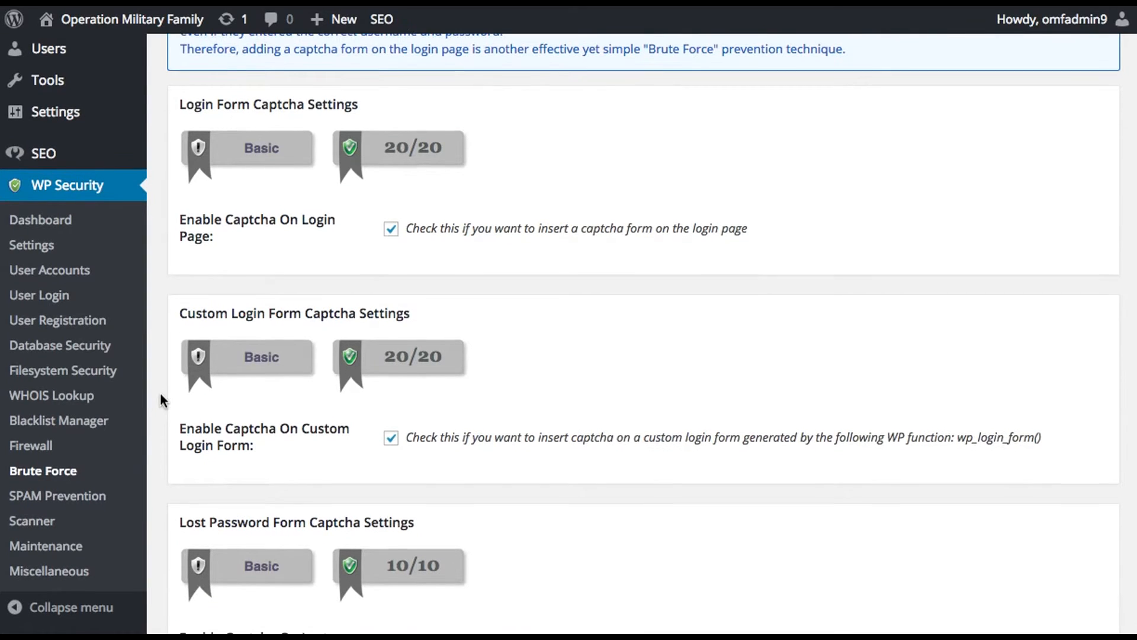
Step: In SPAM Prevention, enable the captcha on comment forms, block spambots from posting comments, and save the settings
click(119, 508)
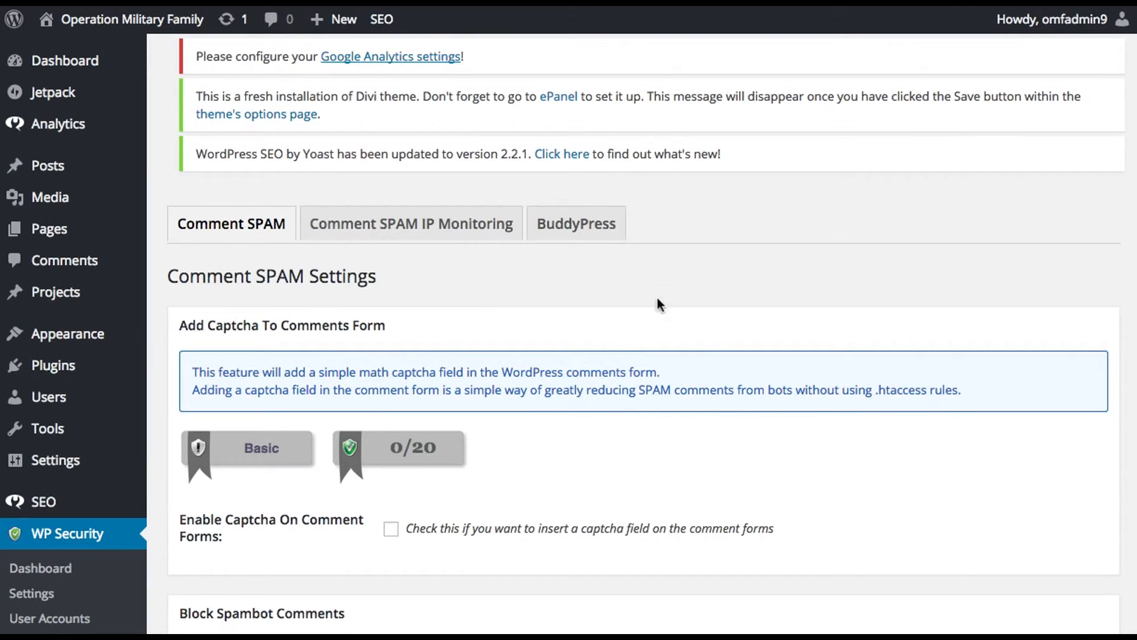
scroll(511, 520, down, 1)
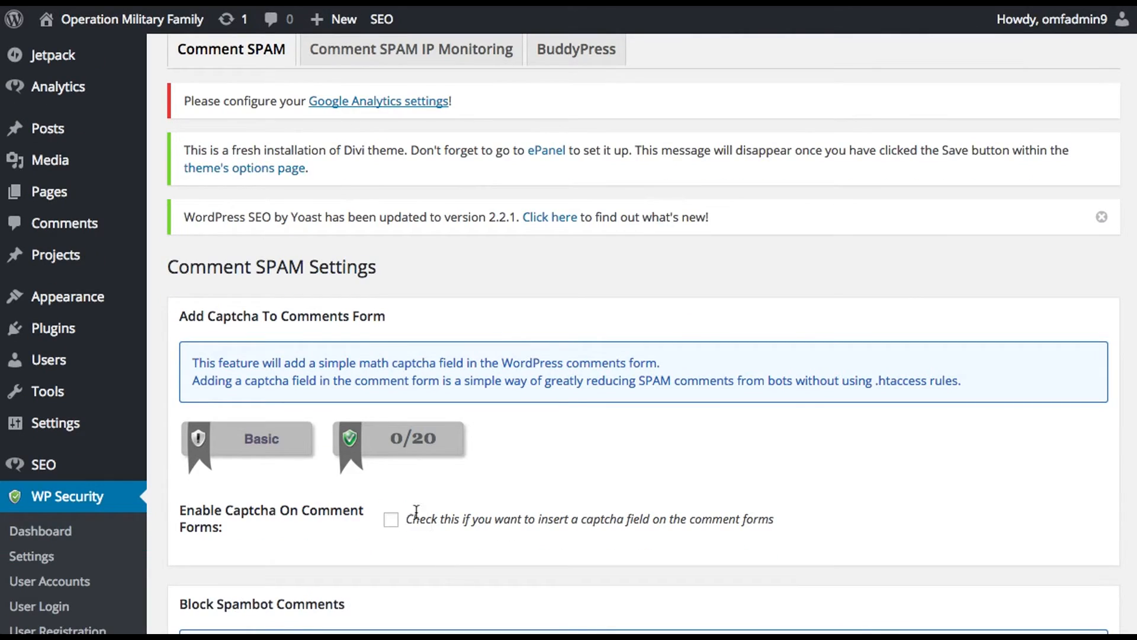
click(391, 519)
scroll(687, 409, down, 6)
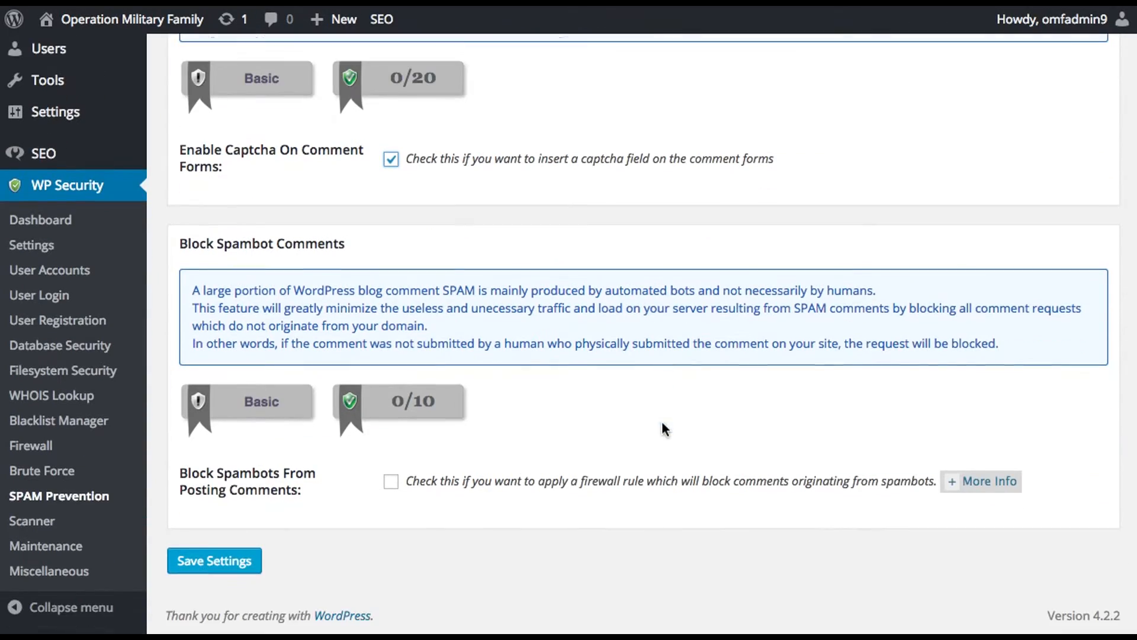
click(391, 481)
click(233, 557)
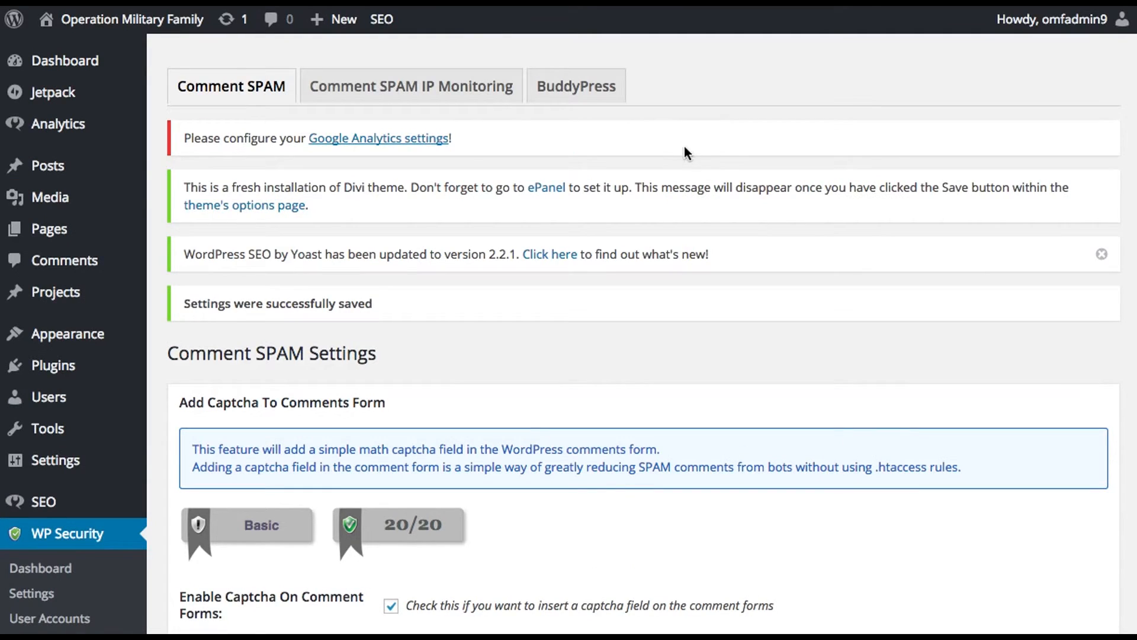
Step: Review the Comment SPAM IP Monitoring options and the spammer IP address results list
click(483, 90)
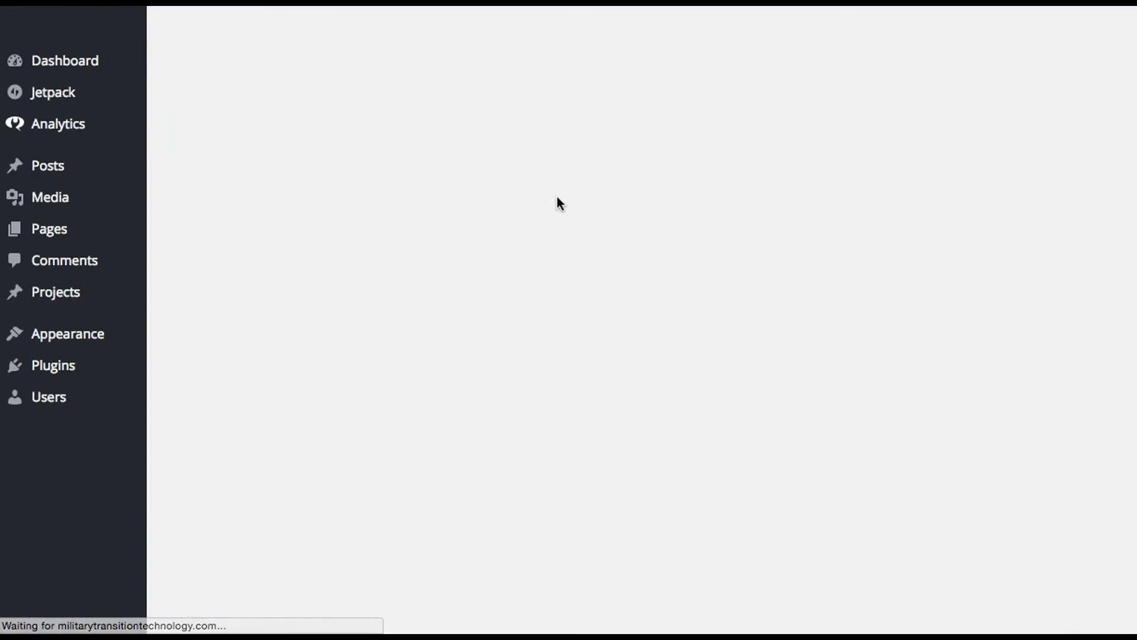
scroll(563, 329, down, 5)
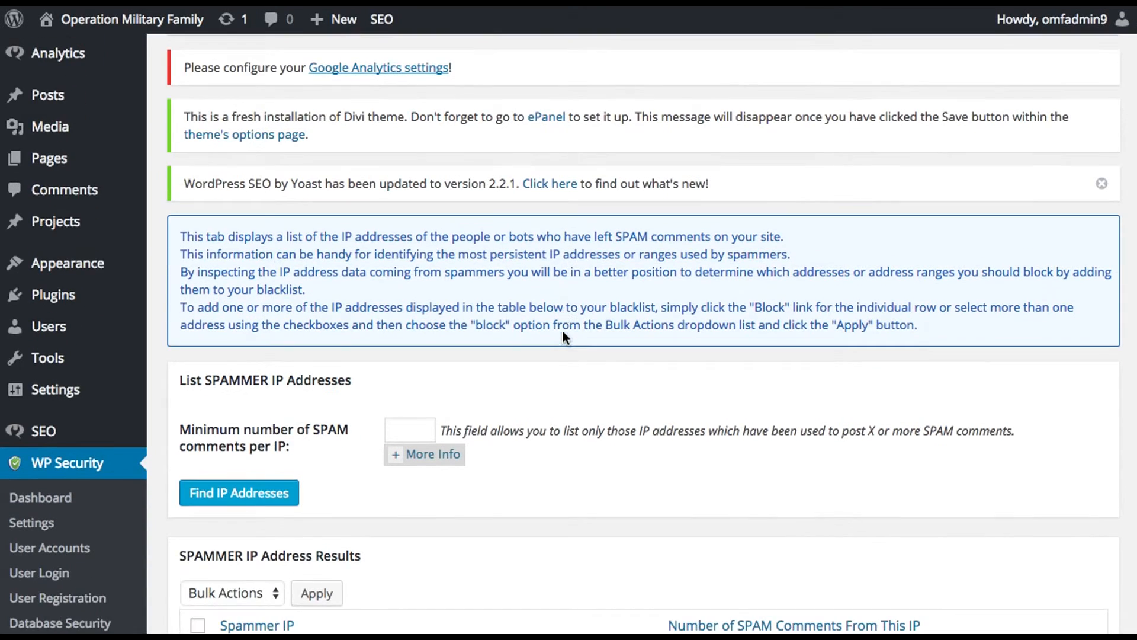
scroll(347, 358, down, 5)
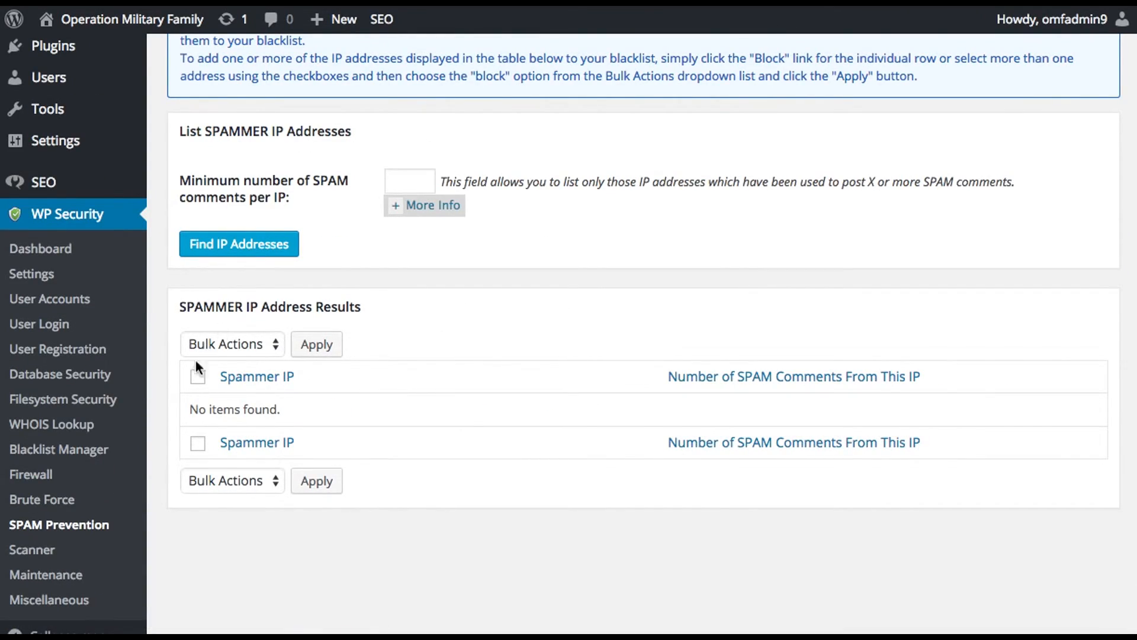
scroll(159, 532, down, 2)
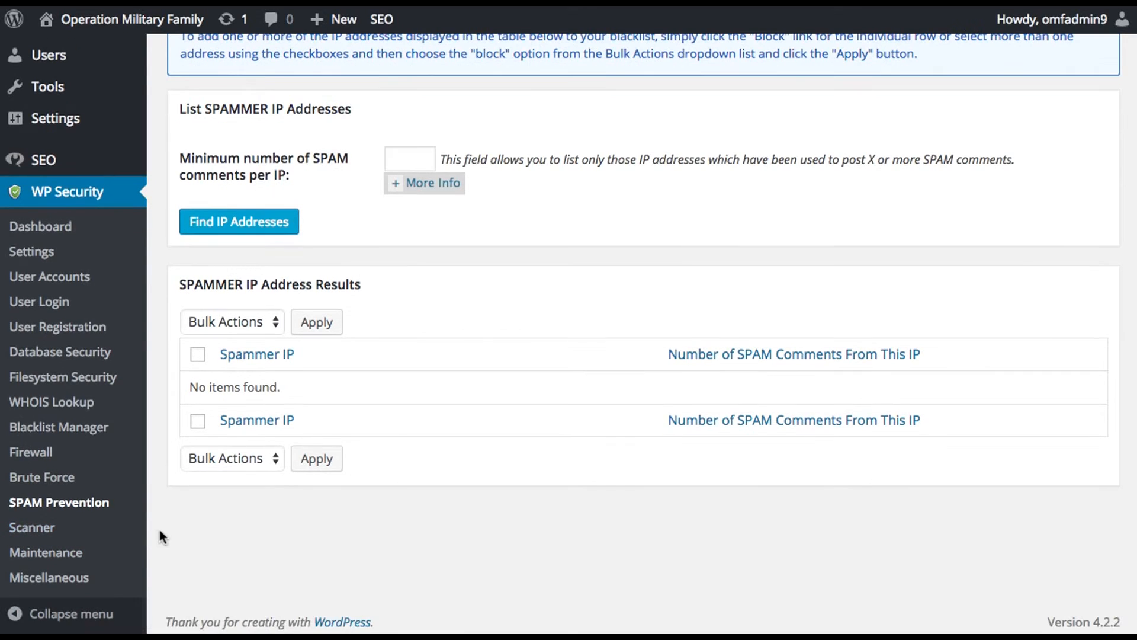
Step: Open the WP Security Scanner and review its manual scan, last results and automated file change detection settings
click(51, 530)
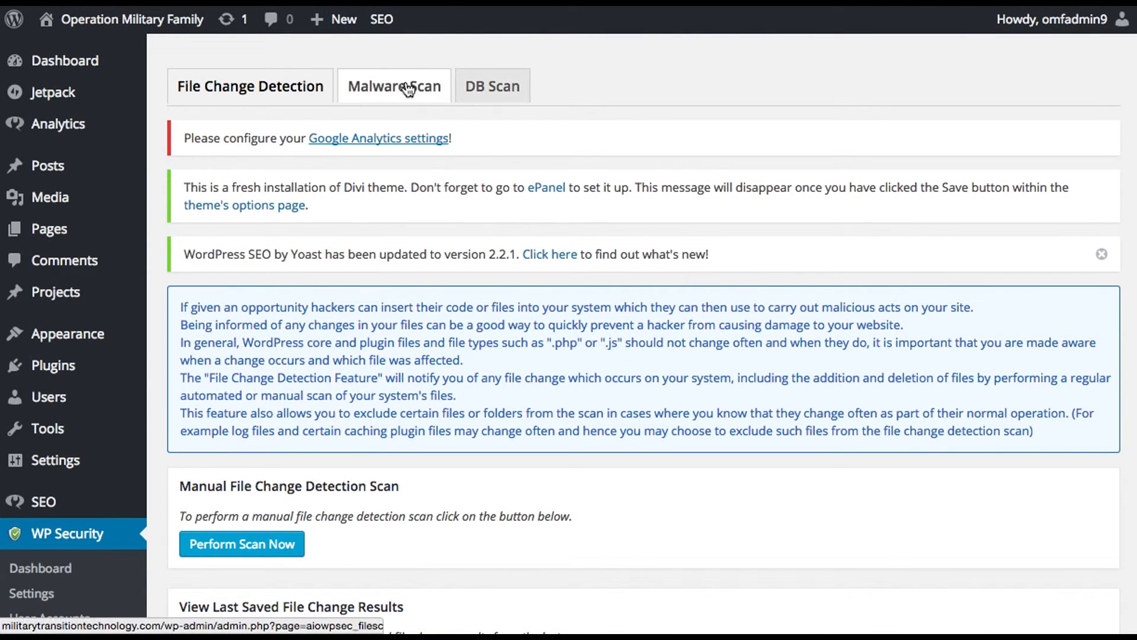
scroll(614, 331, down, 2)
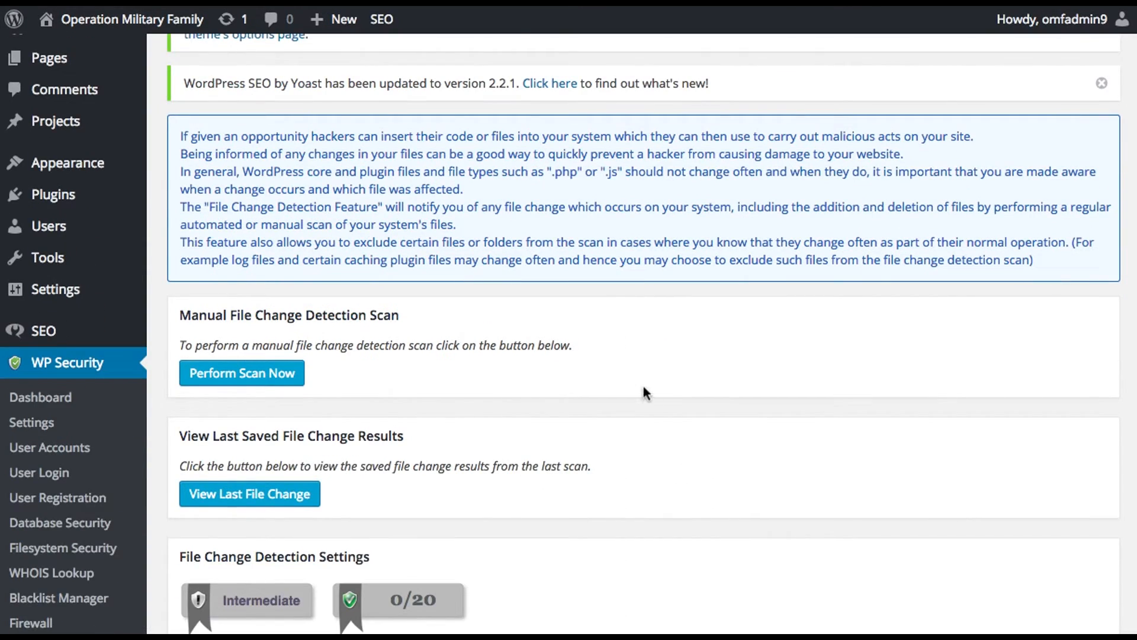
scroll(643, 383, down, 3)
scroll(646, 394, down, 3)
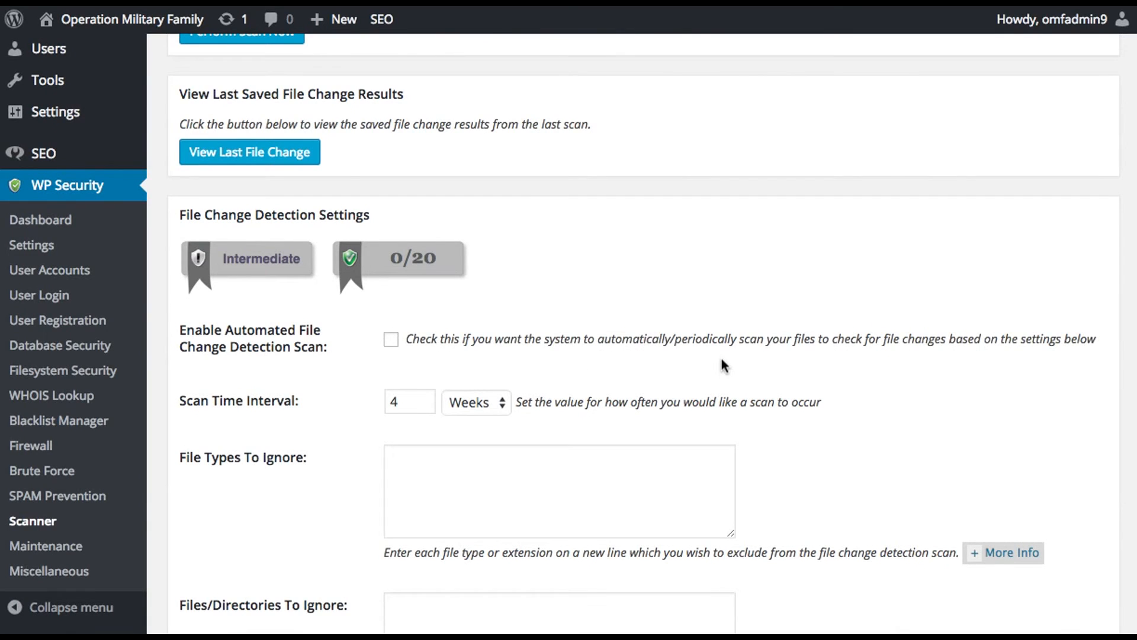
scroll(720, 356, up, 8)
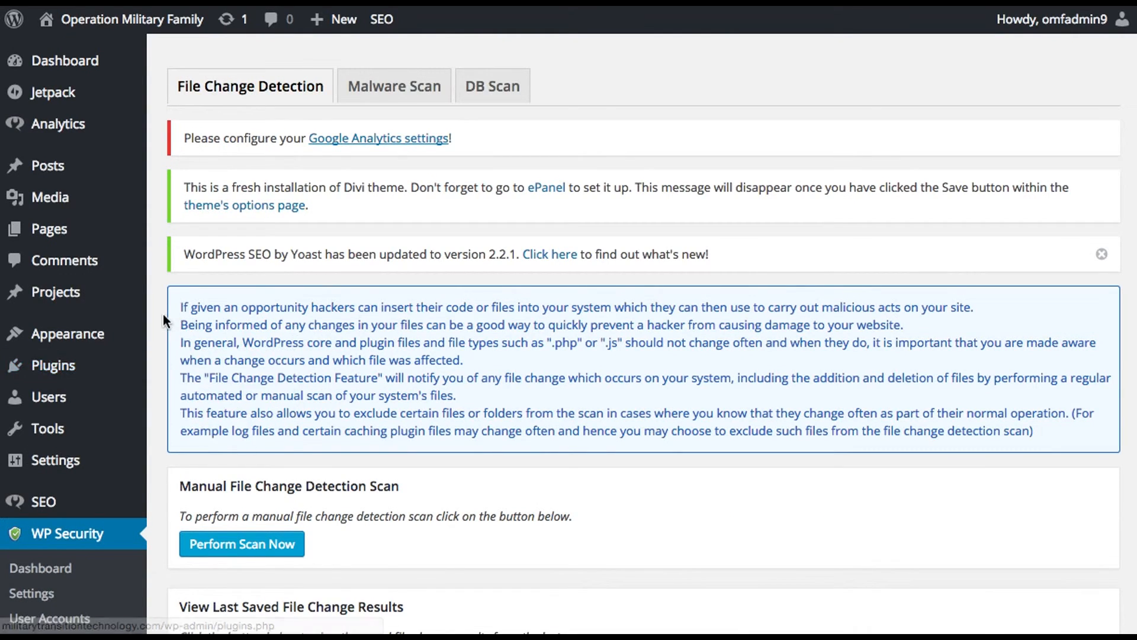
Step: Open the WP Security dashboard, check the Security Strength Meter, and dismiss the WordPress SEO update notice
scroll(173, 482, down, 5)
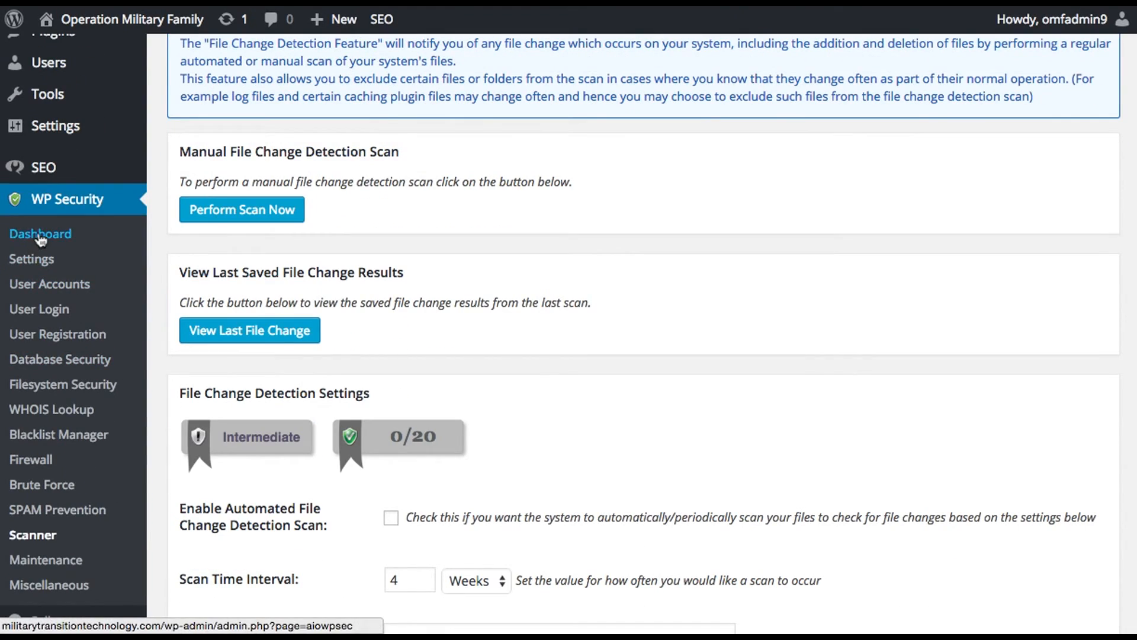
click(40, 234)
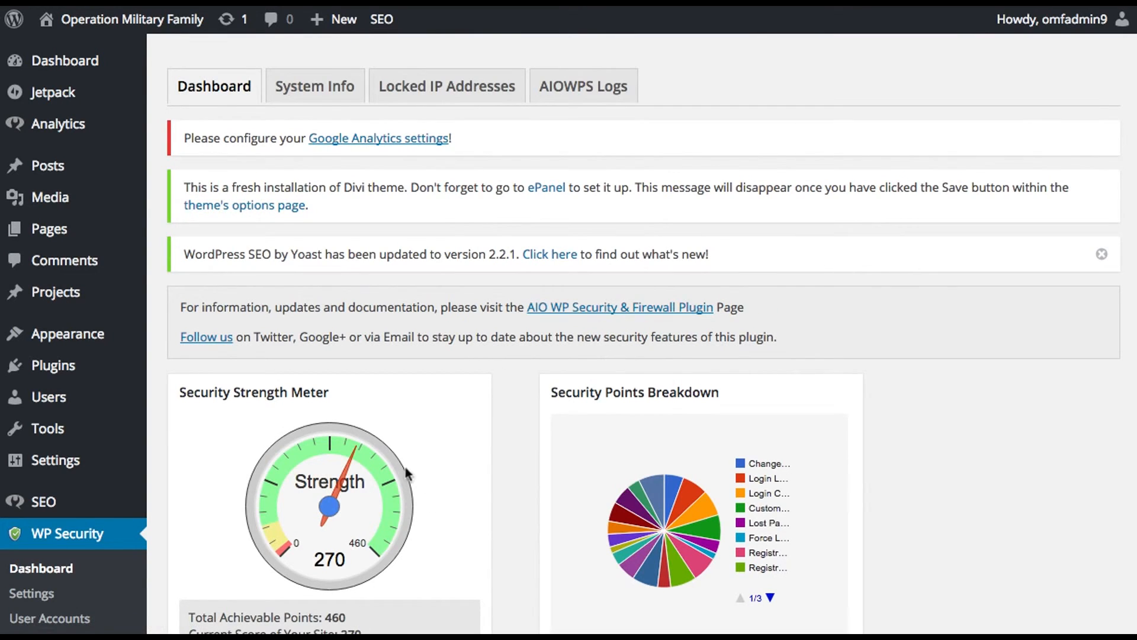
scroll(530, 467, down, 1)
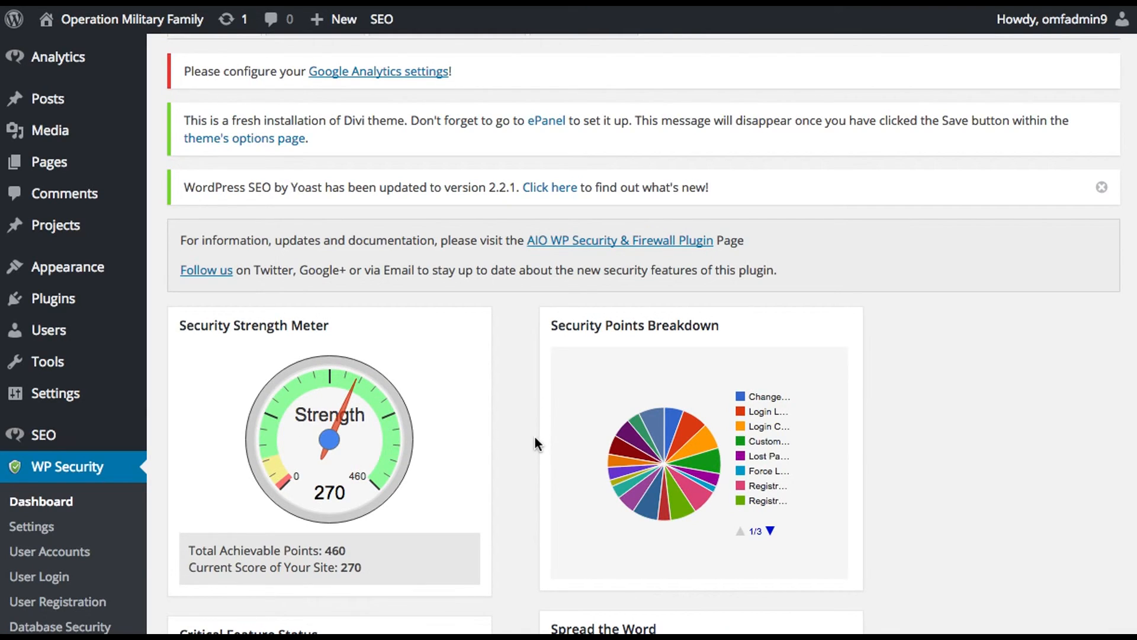
click(1101, 187)
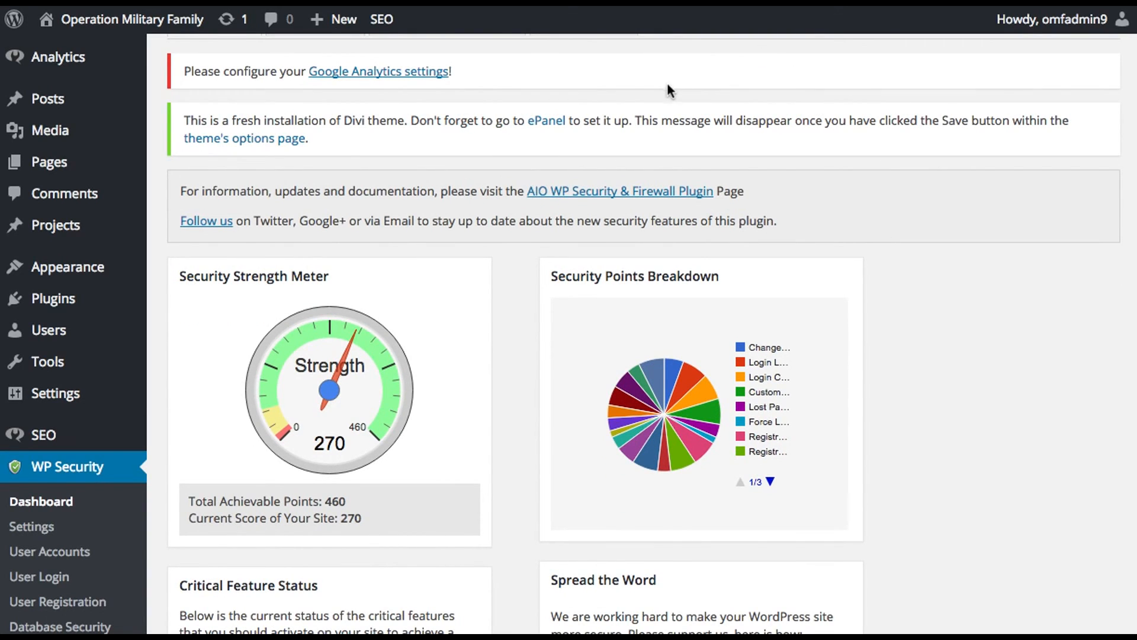
scroll(667, 89, up, 1)
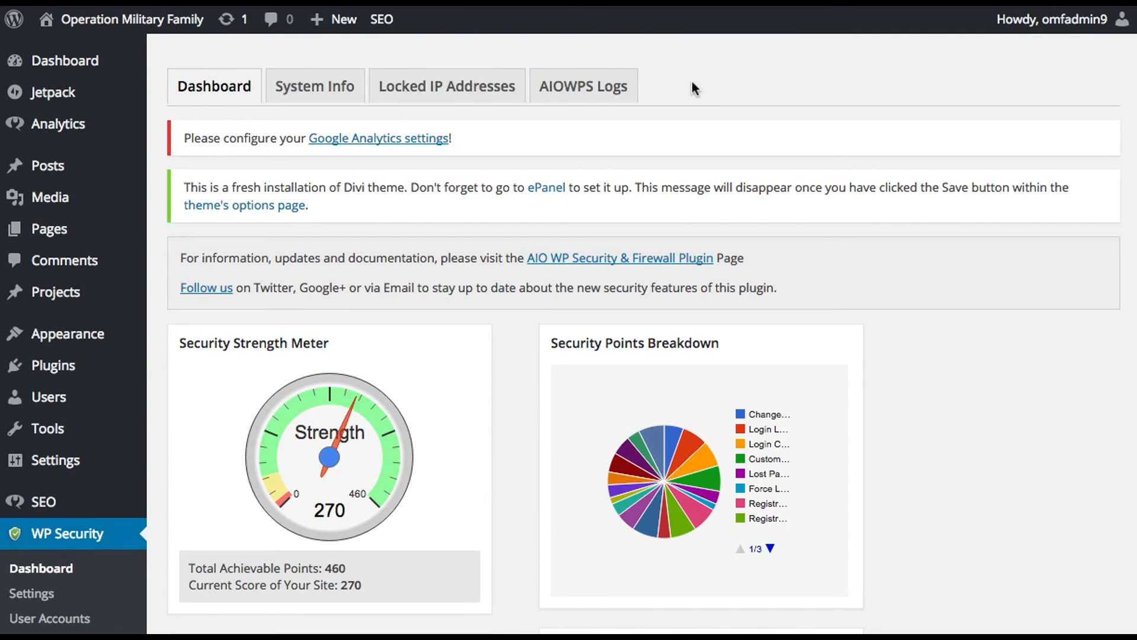